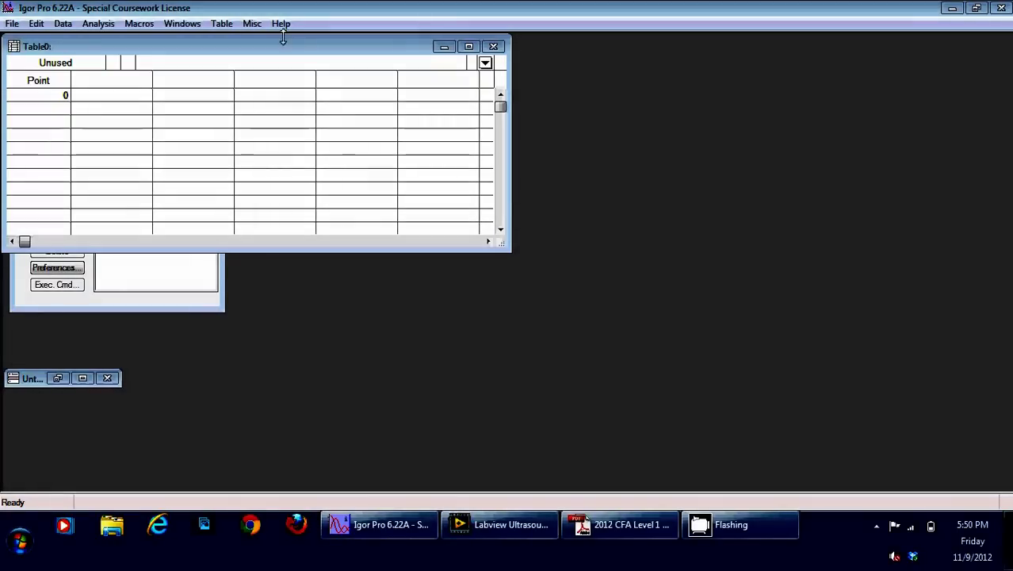
Move the empty table clear of the Data Browser and enter 1, 2 and 3 down its first column.
{"action": "left_click_drag", "start_coordinate": [282, 37], "coordinate": [655, 143]}
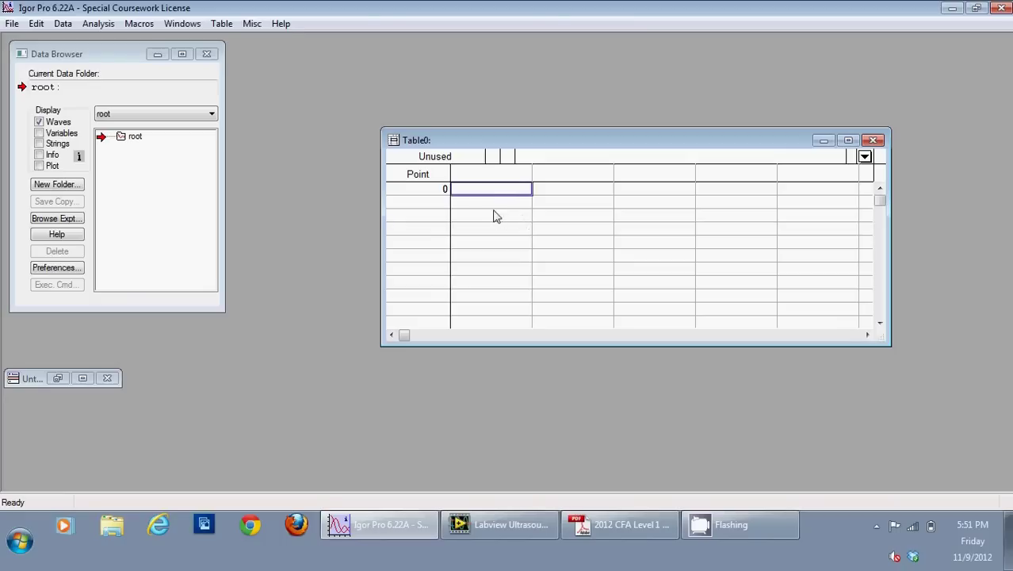
{"action": "left_click", "coordinate": [501, 193]}
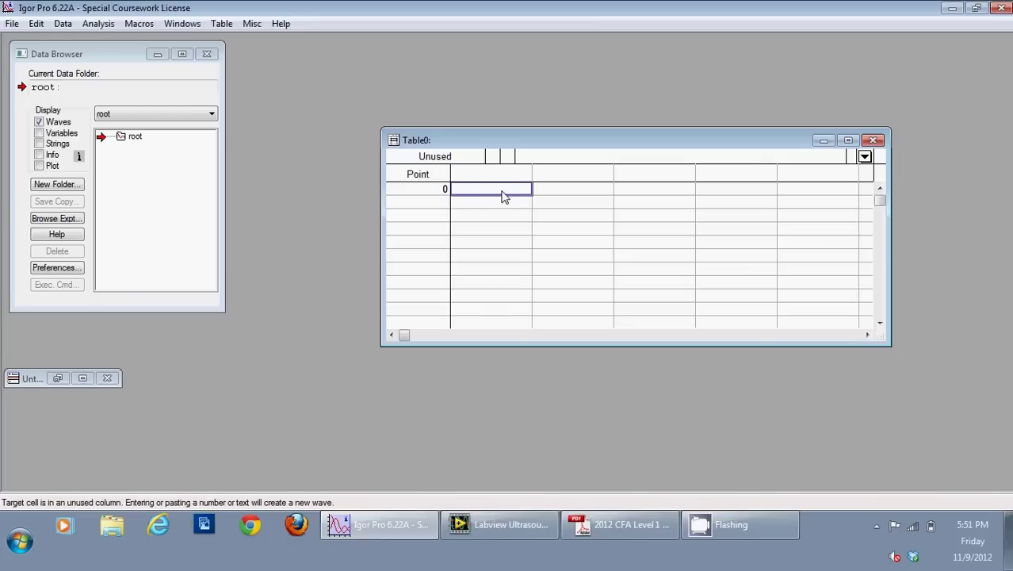
{"action": "type", "text": "1"}
{"action": "key", "text": "Return"}
{"action": "type", "text": "2"}
{"action": "key", "text": "Return"}
{"action": "type", "text": "3"}
{"action": "key", "text": "Return"}
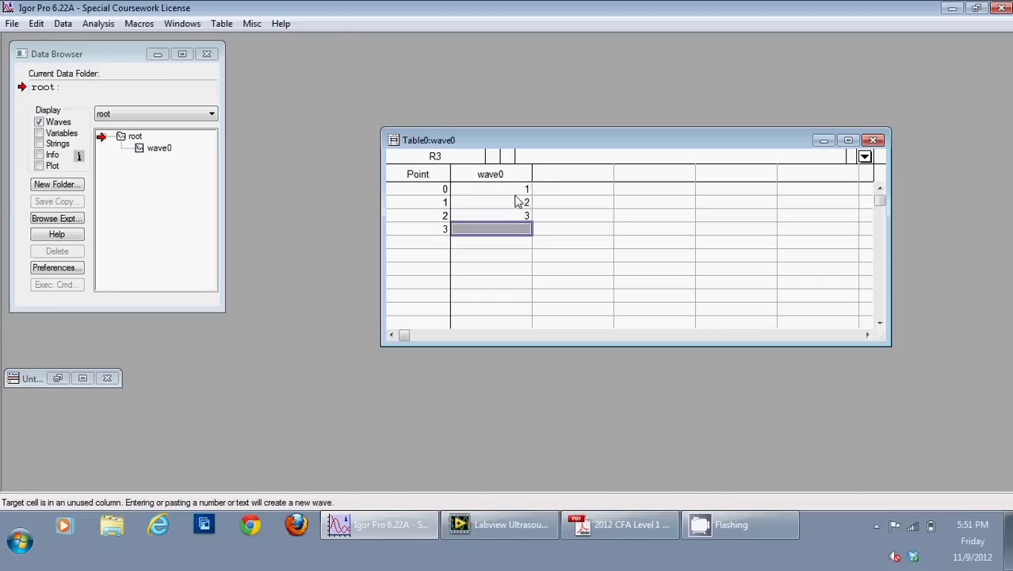
Enter 10, 20, 35 and 40 down the table's second column, starting at point 0.
{"action": "left_click", "coordinate": [567, 190]}
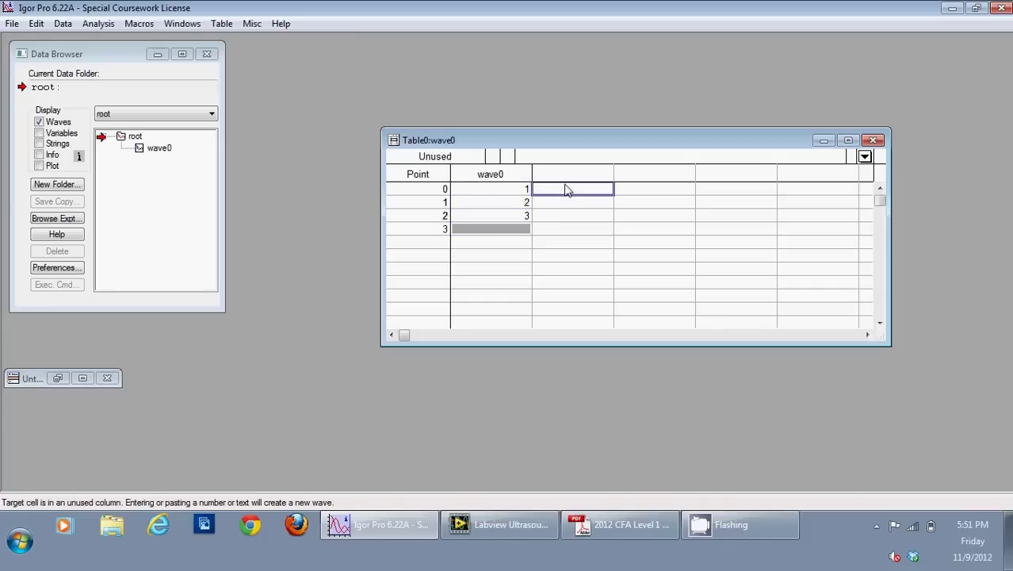
{"action": "type", "text": "10"}
{"action": "key", "text": "Return"}
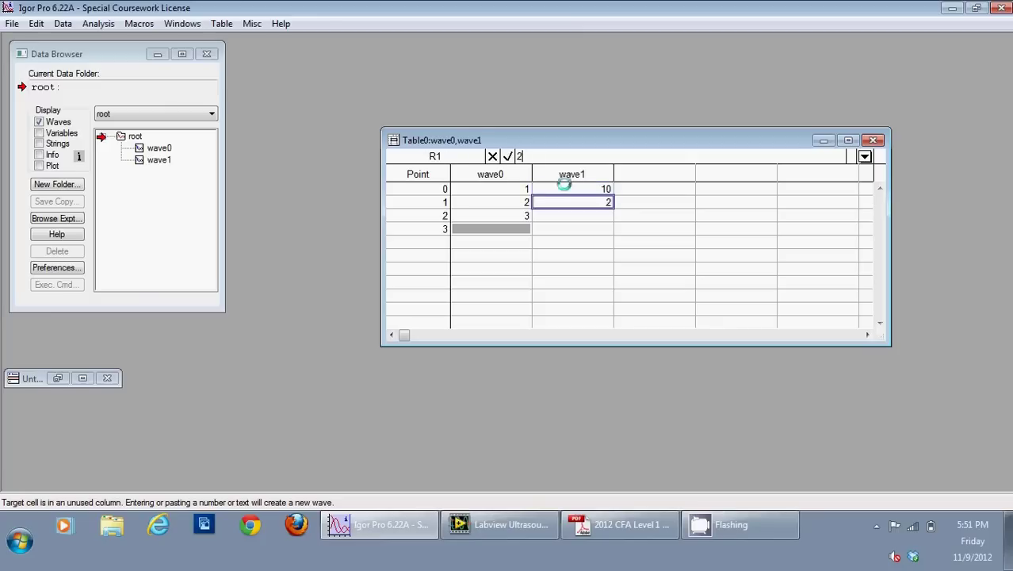
{"action": "type", "text": "20"}
{"action": "key", "text": "Return"}
{"action": "type", "text": "35"}
{"action": "key", "text": "Return"}
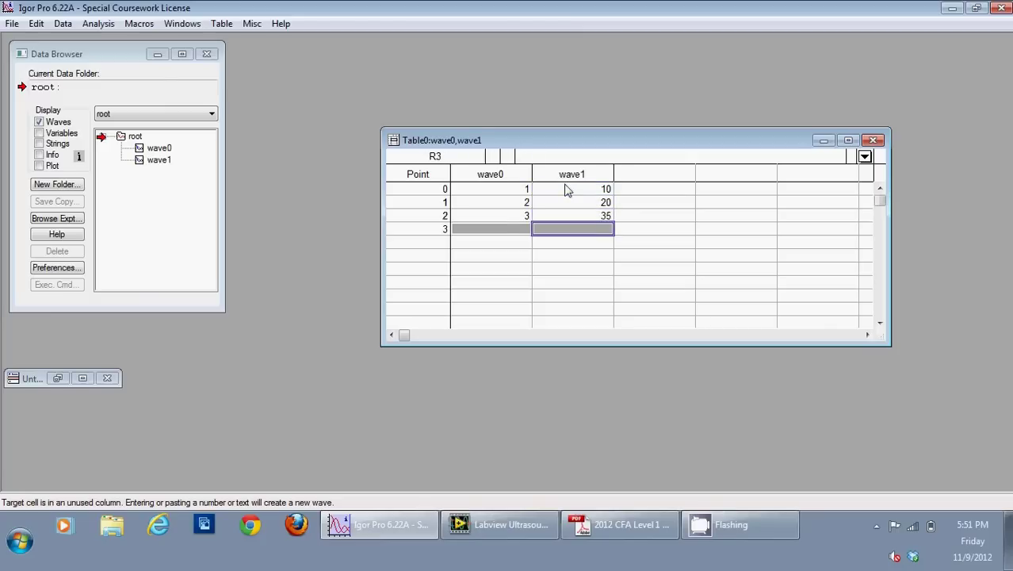
{"action": "type", "text": "40"}
{"action": "key", "text": "Return"}
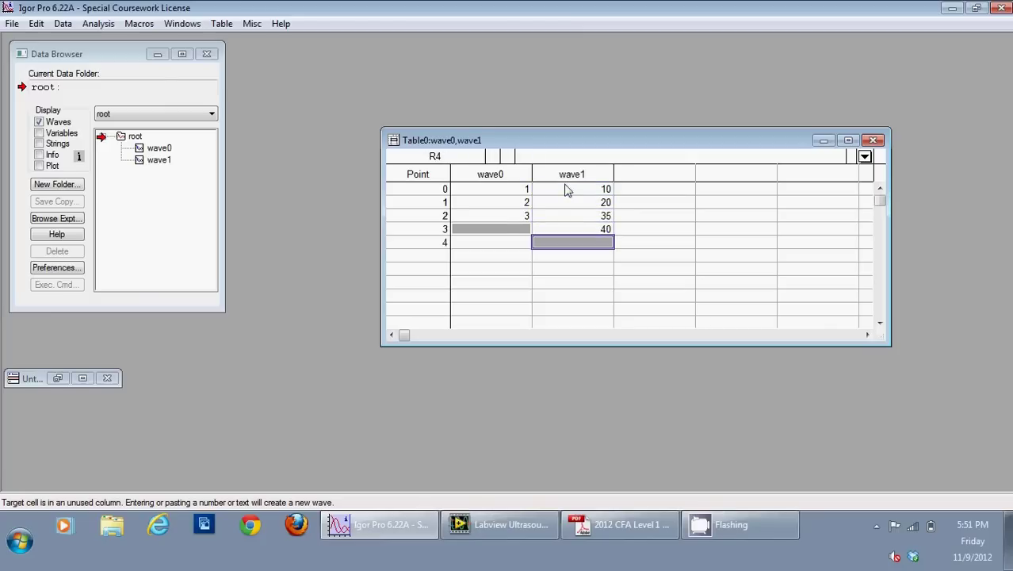
Add 4 as the fourth value of wave0.
{"action": "left_click", "coordinate": [523, 232]}
{"action": "type", "text": "4"}
{"action": "key", "text": "Return"}
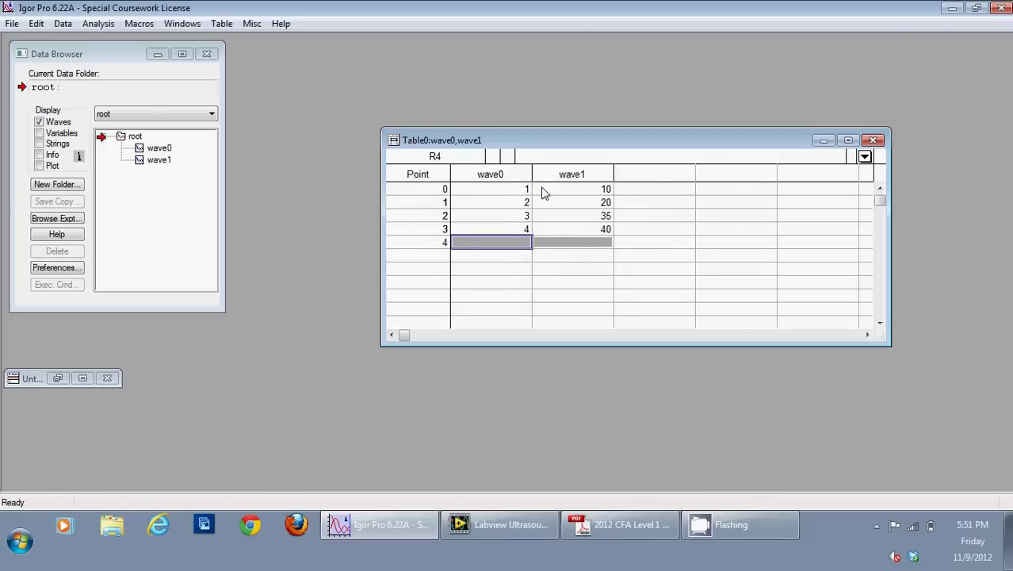
Bring up the Data Browser and reposition it next to the table.
{"action": "left_click", "coordinate": [46, 25]}
{"action": "mouse_move", "coordinate": [61, 27]}
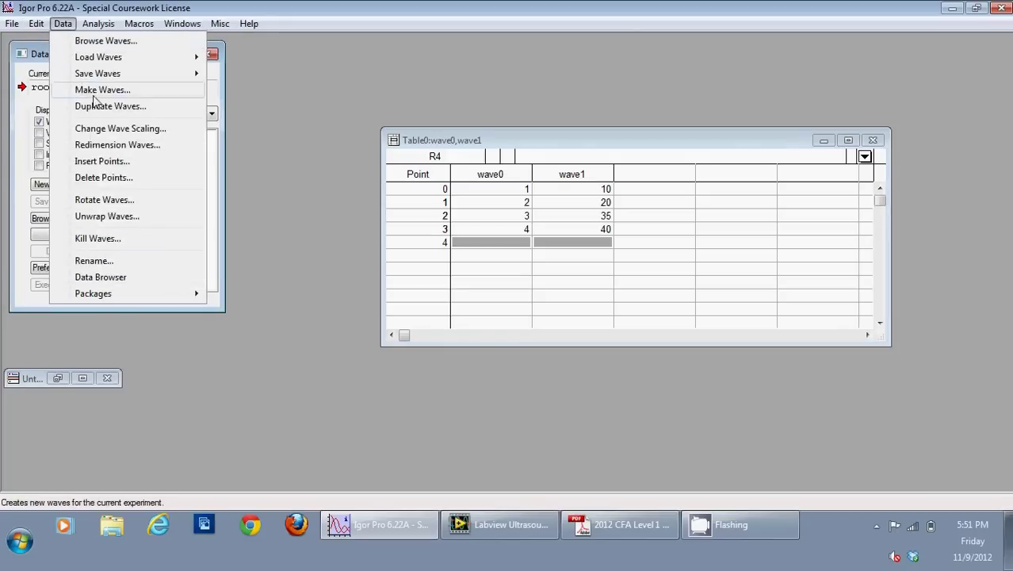
{"action": "left_click", "coordinate": [133, 278]}
{"action": "left_click_drag", "start_coordinate": [80, 58], "coordinate": [184, 80]}
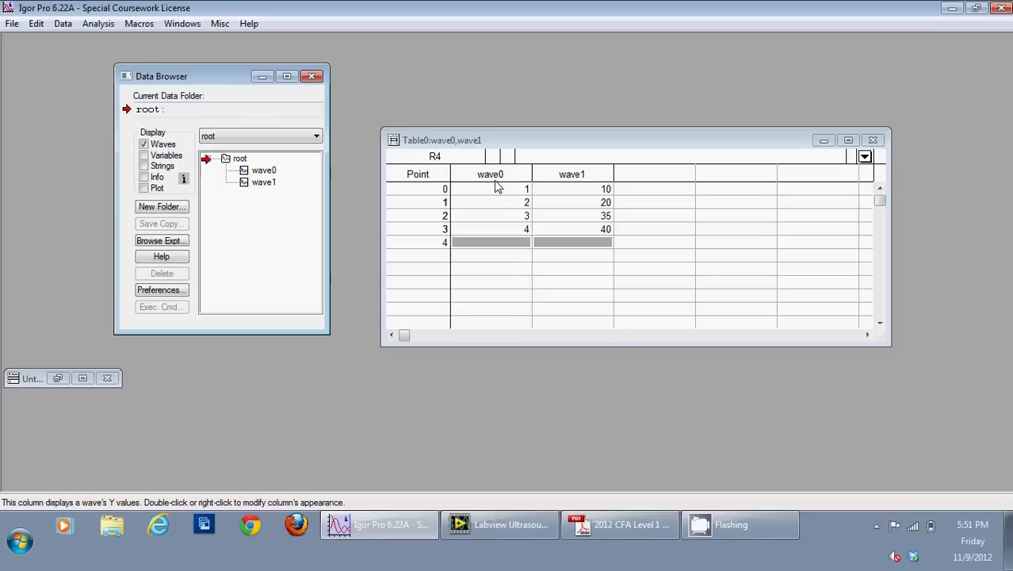
View wave0 in its own table from the Data Browser and close that table without saving a recreation macro.
{"action": "left_click", "coordinate": [264, 172]}
{"action": "double_click", "coordinate": [265, 171]}
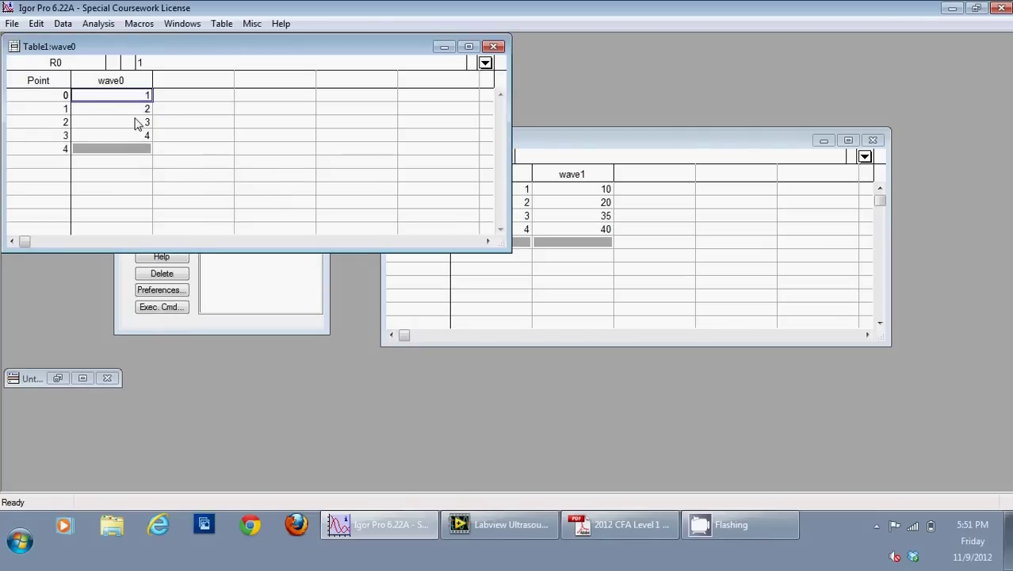
{"action": "left_click", "coordinate": [493, 46]}
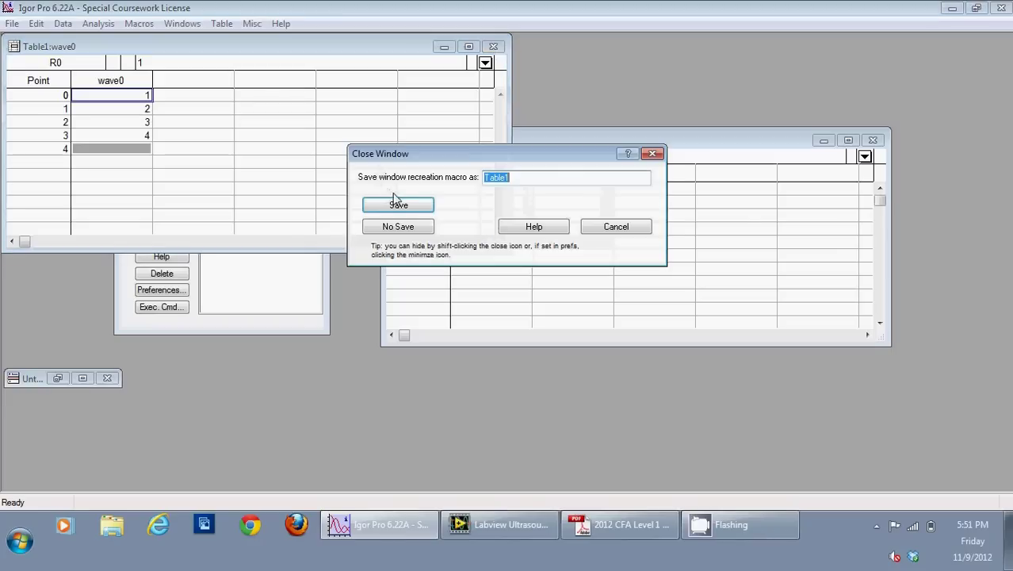
{"action": "left_click", "coordinate": [413, 228]}
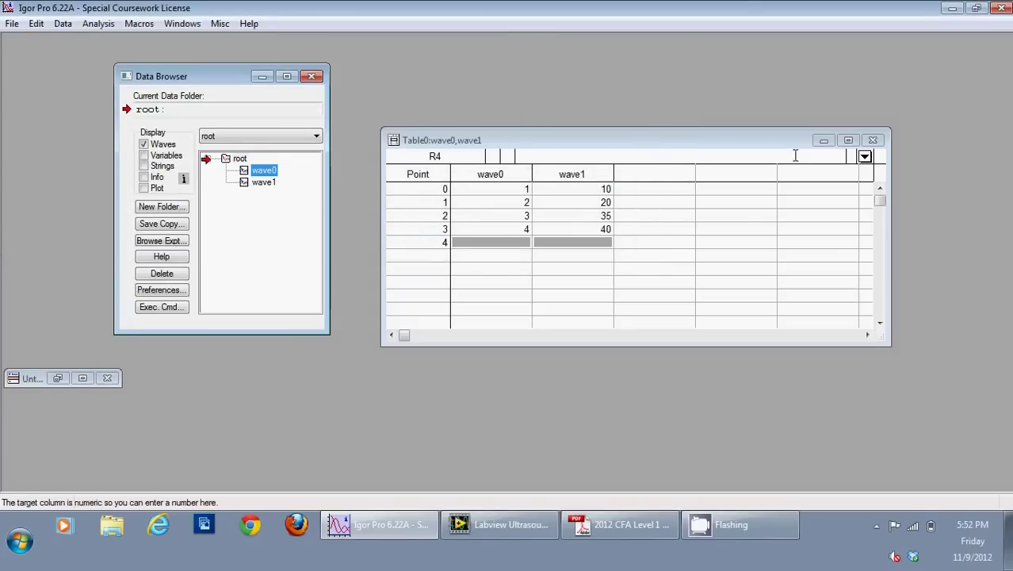
Close the table of both waves without saving, and view wave0 from the Data Browser before closing its table unsaved too.
{"action": "left_click", "coordinate": [873, 140]}
{"action": "left_click", "coordinate": [409, 232]}
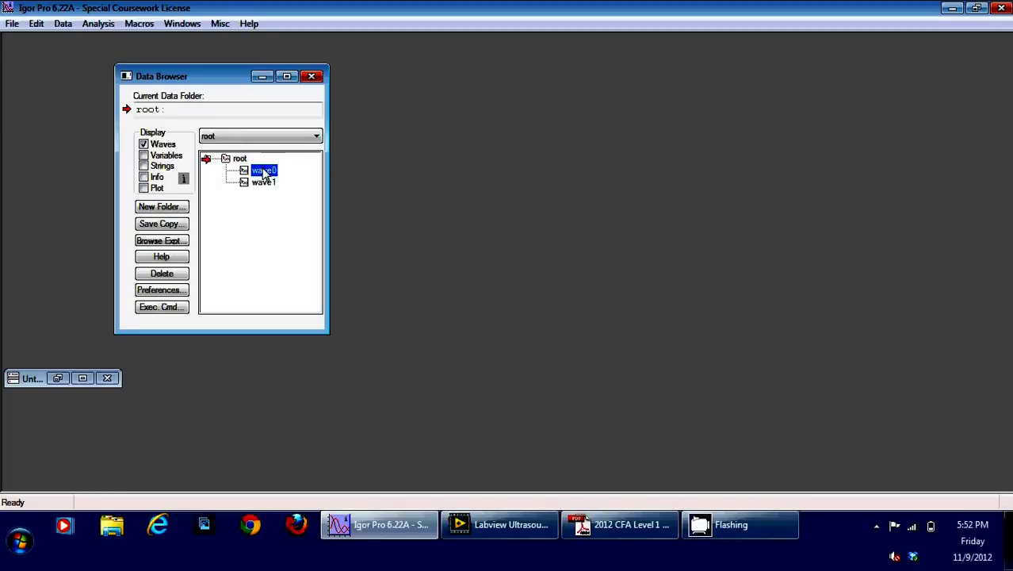
{"action": "double_click", "coordinate": [264, 172]}
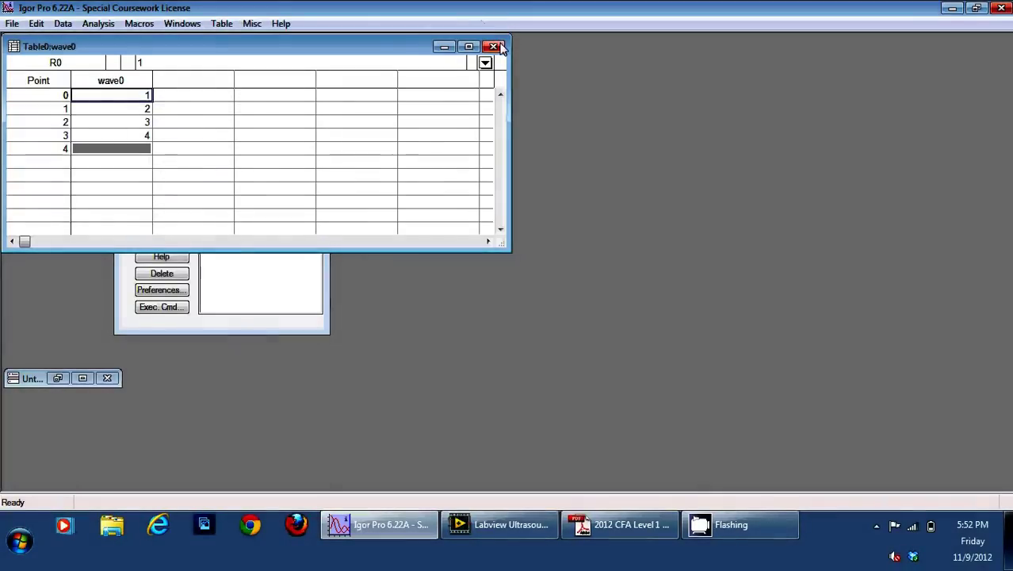
{"action": "left_click", "coordinate": [494, 47]}
{"action": "left_click", "coordinate": [390, 227]}
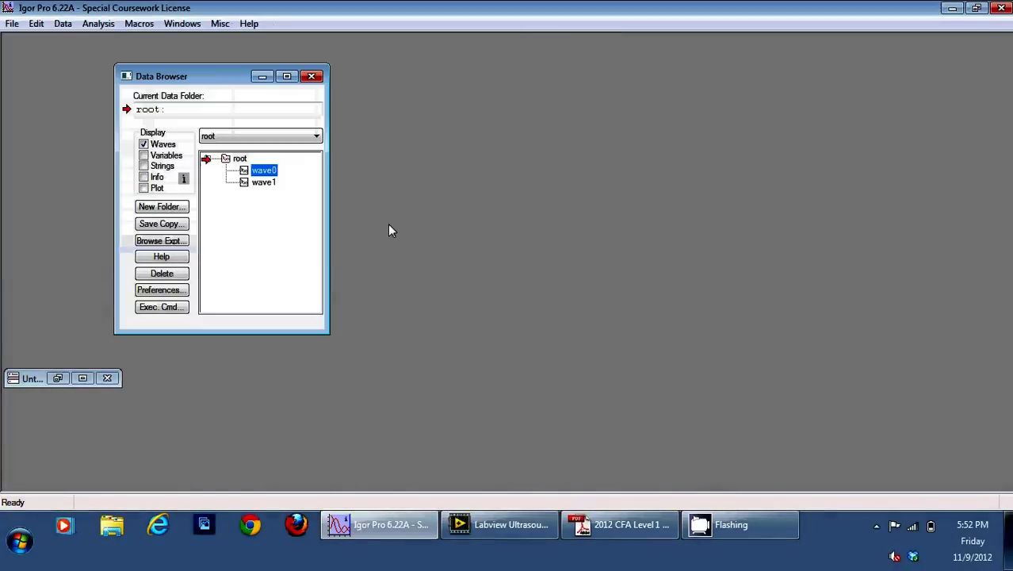
Create a new table showing wave0 and wave1 as data columns only and place it beside the Data Browser.
{"action": "left_click", "coordinate": [176, 26]}
{"action": "left_click", "coordinate": [198, 56]}
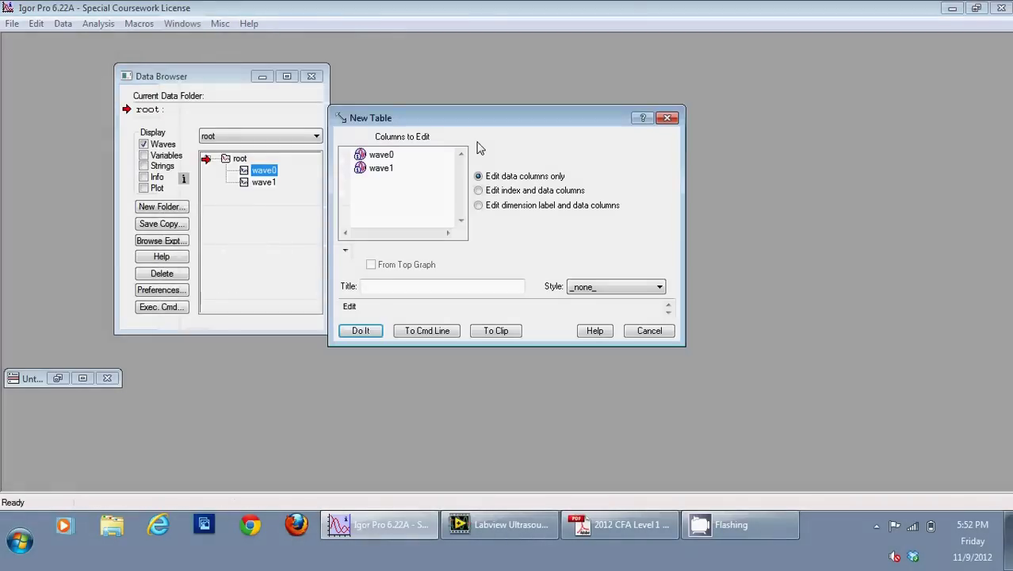
{"action": "left_click_drag", "start_coordinate": [403, 153], "coordinate": [391, 192]}
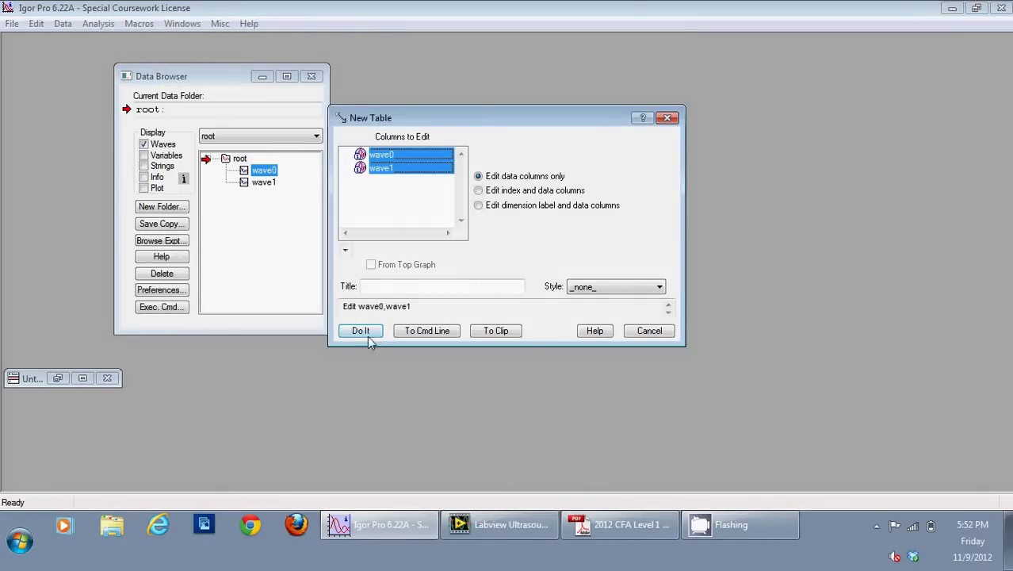
{"action": "left_click", "coordinate": [360, 330]}
{"action": "left_click_drag", "start_coordinate": [289, 50], "coordinate": [681, 151]}
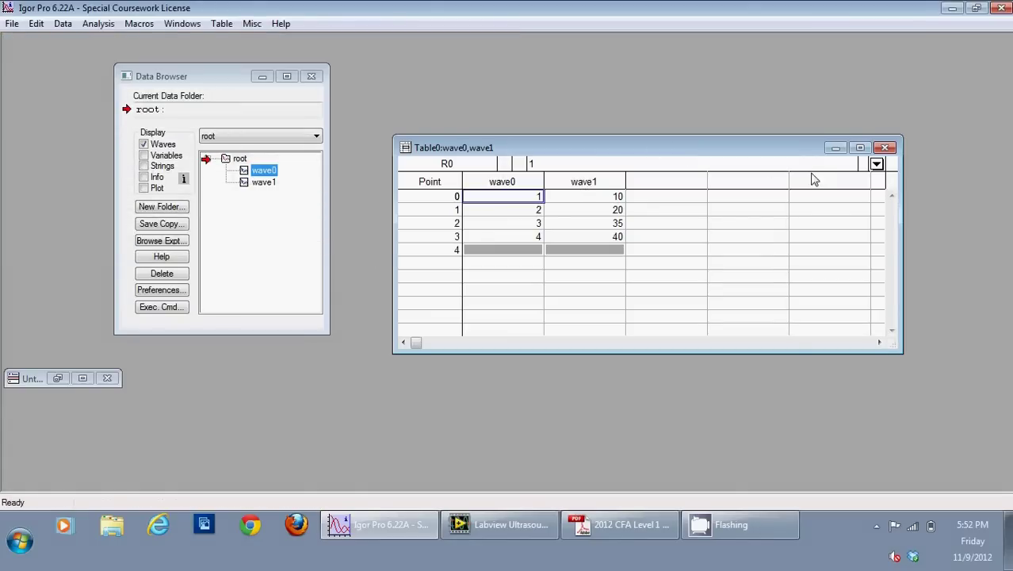
{"action": "left_click", "coordinate": [884, 148]}
{"action": "left_click", "coordinate": [620, 229]}
Kill wave1 from its table column so that it is deleted from the experiment.
{"action": "left_click", "coordinate": [583, 181]}
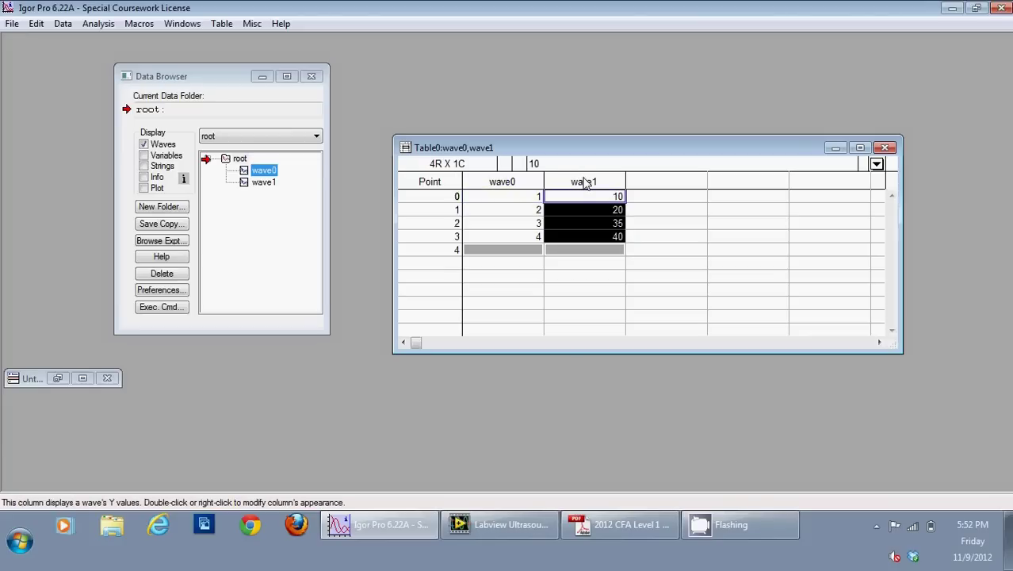
{"action": "right_click", "coordinate": [585, 183]}
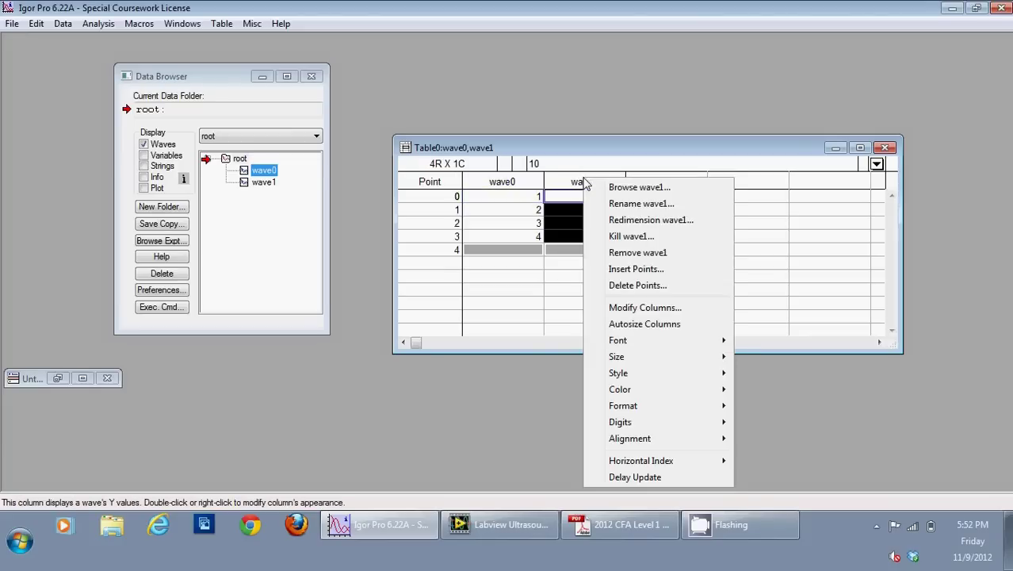
{"action": "left_click", "coordinate": [648, 236]}
{"action": "left_click", "coordinate": [355, 251]}
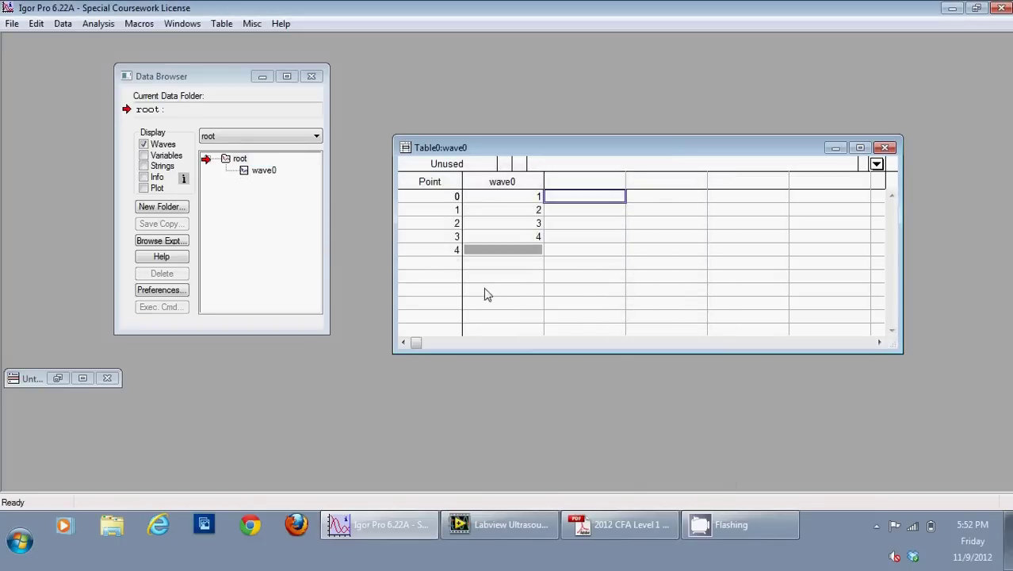
{"action": "left_click", "coordinate": [273, 201]}
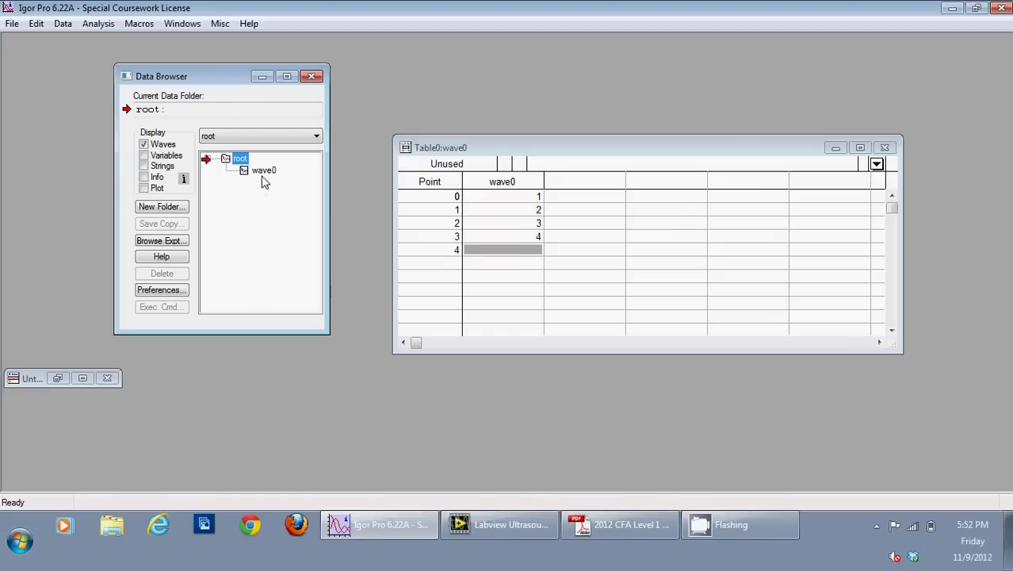
Enter 10, 20, 35 and 60 in the empty column beside wave0 to create a second wave.
{"action": "left_click", "coordinate": [612, 196]}
{"action": "type", "text": "10"}
{"action": "key", "text": "Return"}
{"action": "type", "text": "20"}
{"action": "key", "text": "Return"}
{"action": "type", "text": "35"}
{"action": "key", "text": "Return"}
{"action": "type", "text": "60"}
{"action": "key", "text": "Return"}
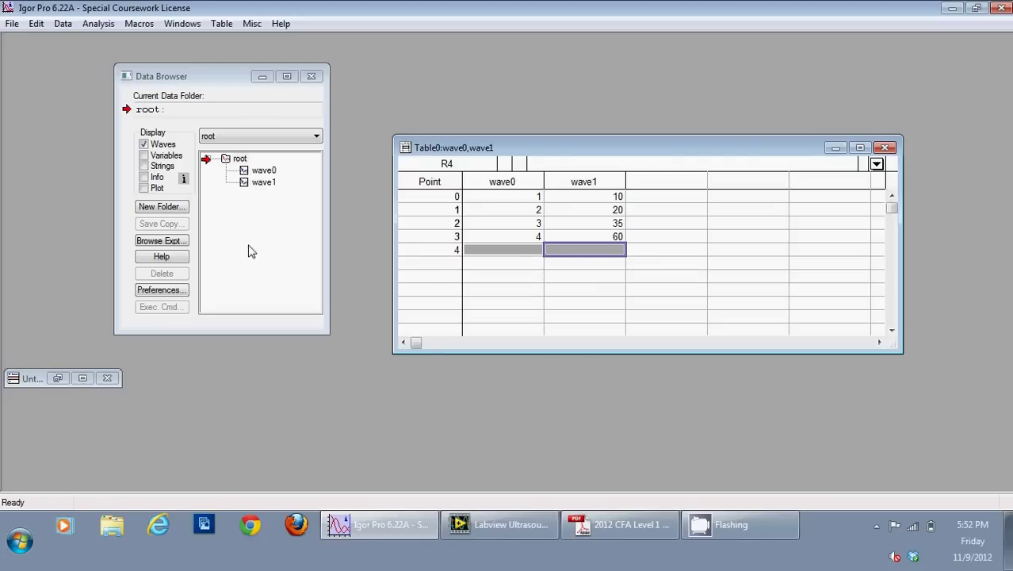
Save a copy of wave0 in Igor Binary format to the Desktop as wave0.ibw.
{"action": "left_click", "coordinate": [12, 23]}
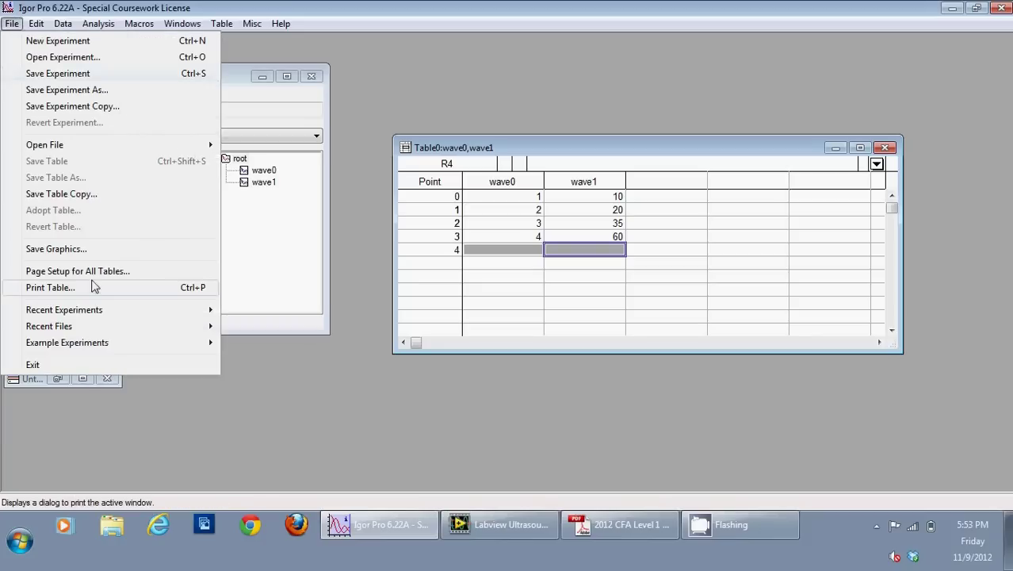
{"action": "mouse_move", "coordinate": [111, 145]}
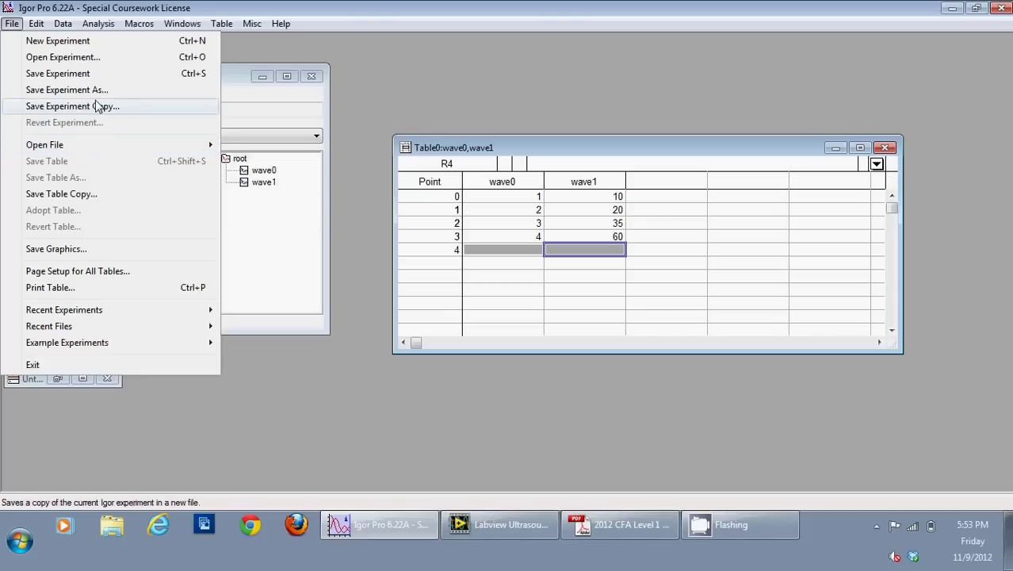
{"action": "mouse_move", "coordinate": [63, 24]}
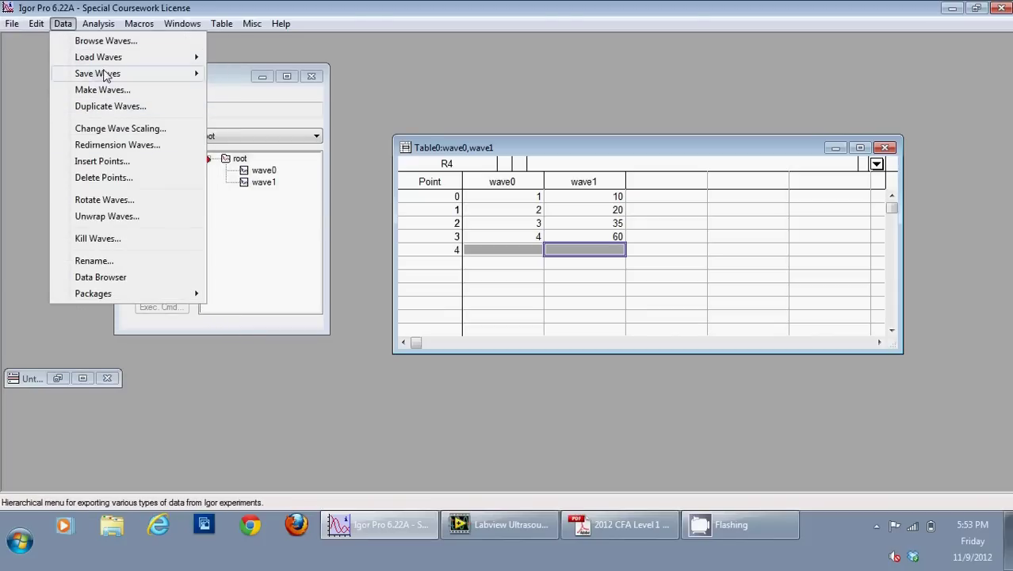
{"action": "mouse_move", "coordinate": [125, 61]}
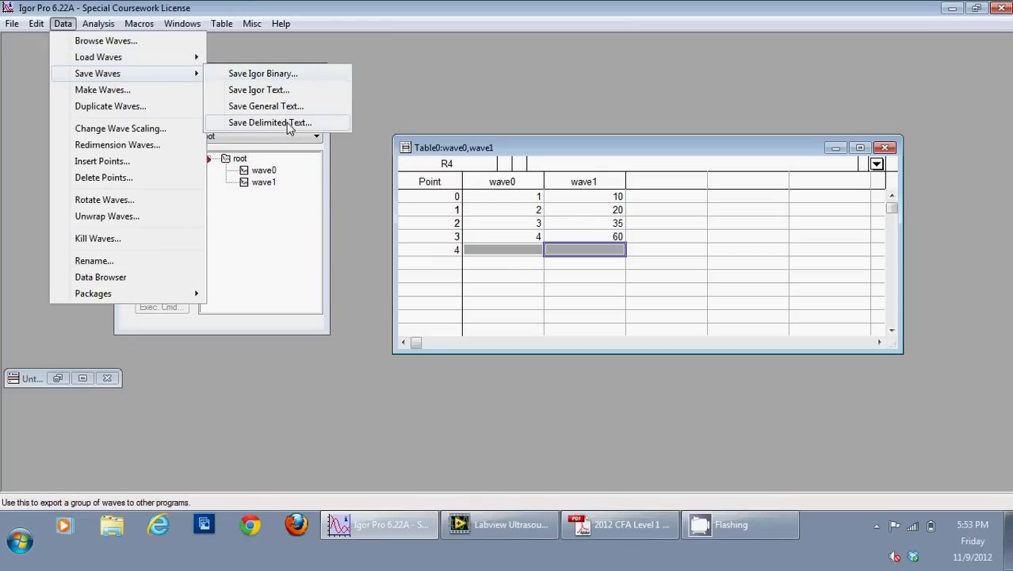
{"action": "left_click", "coordinate": [276, 78]}
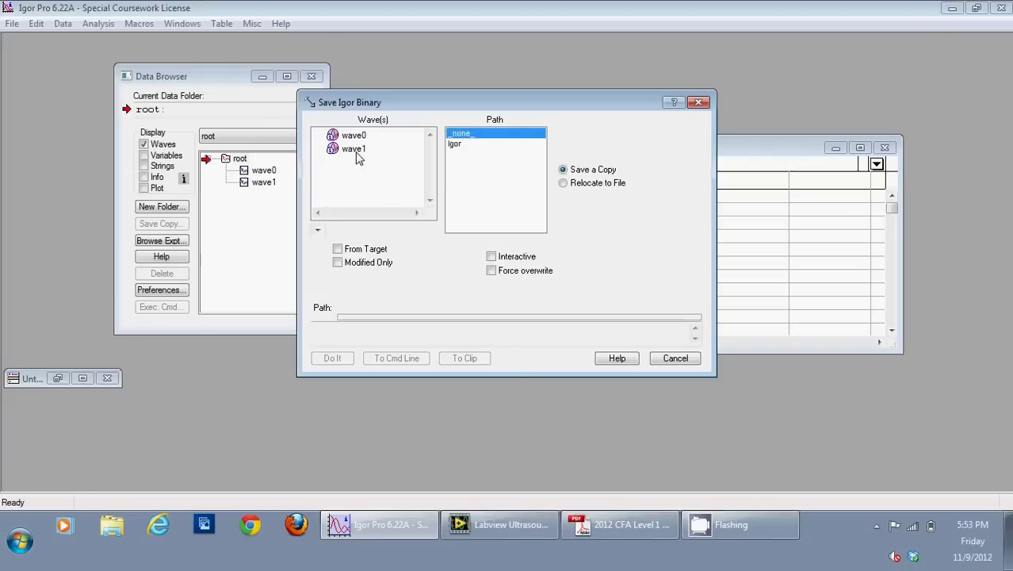
{"action": "left_click", "coordinate": [354, 136]}
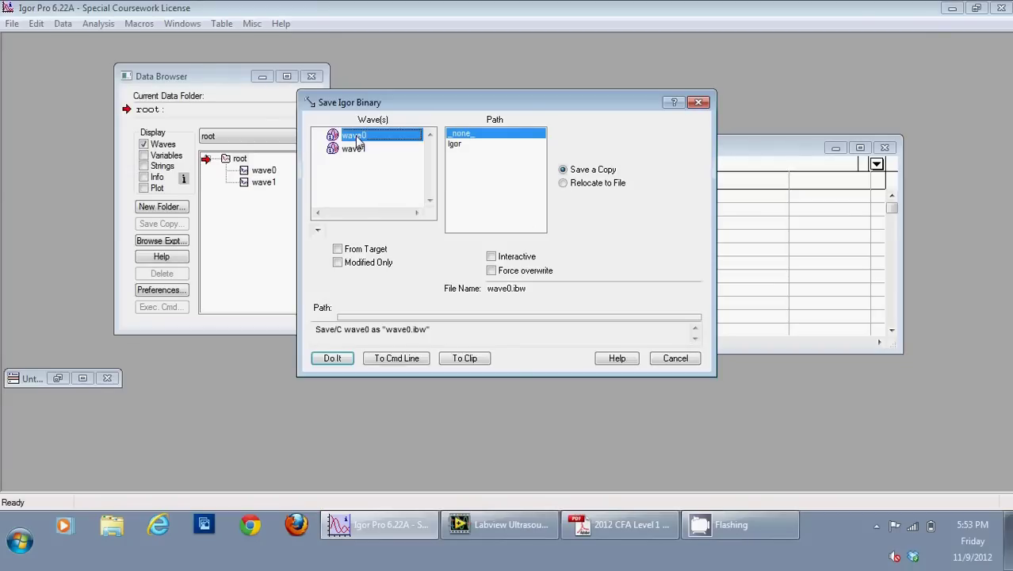
{"action": "left_click", "coordinate": [336, 358]}
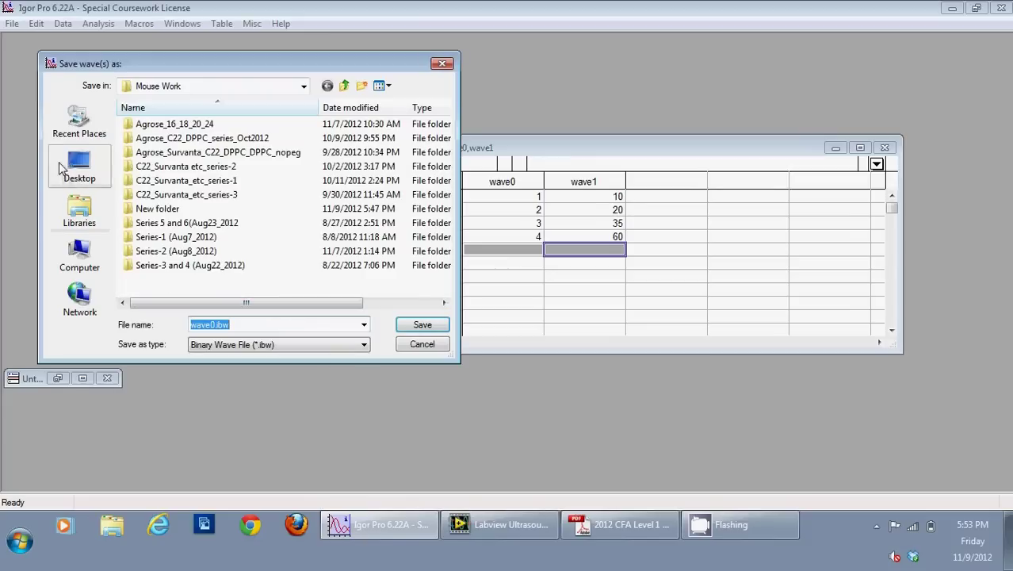
{"action": "left_click", "coordinate": [73, 167]}
{"action": "left_click", "coordinate": [422, 324]}
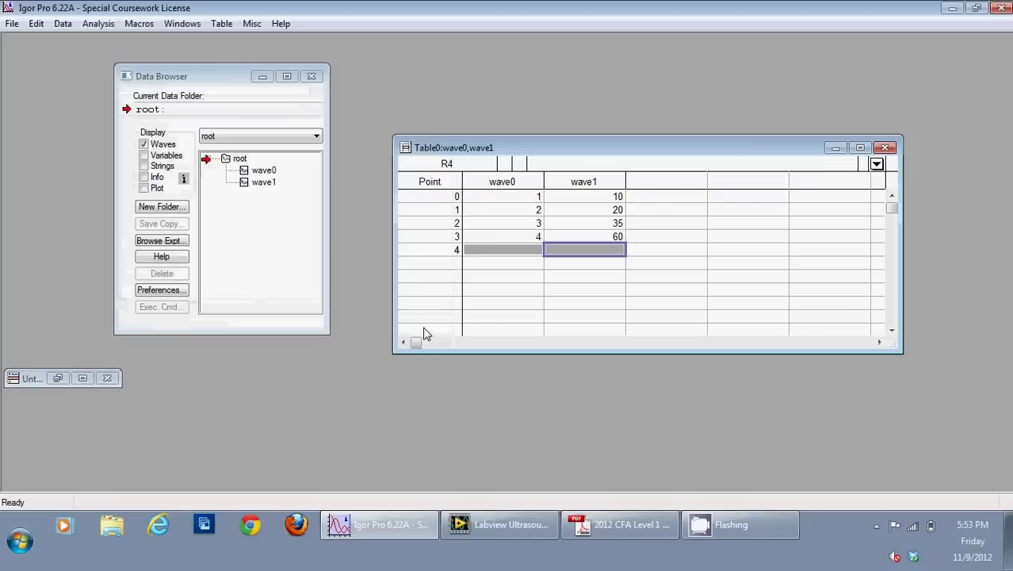
{"action": "left_click", "coordinate": [12, 23]}
{"action": "mouse_move", "coordinate": [70, 24]}
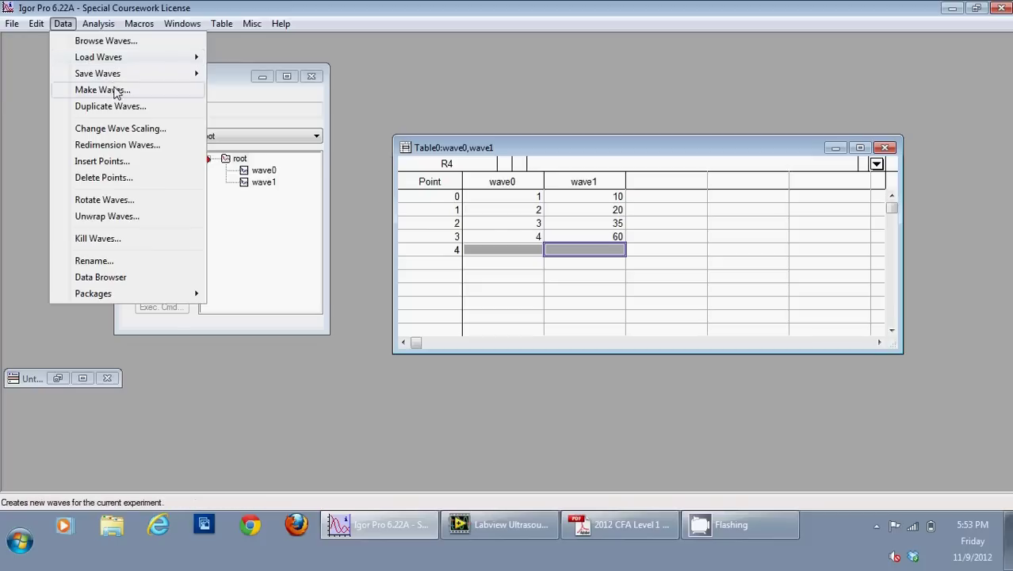
{"action": "left_click", "coordinate": [249, 240]}
{"action": "left_click", "coordinate": [511, 181]}
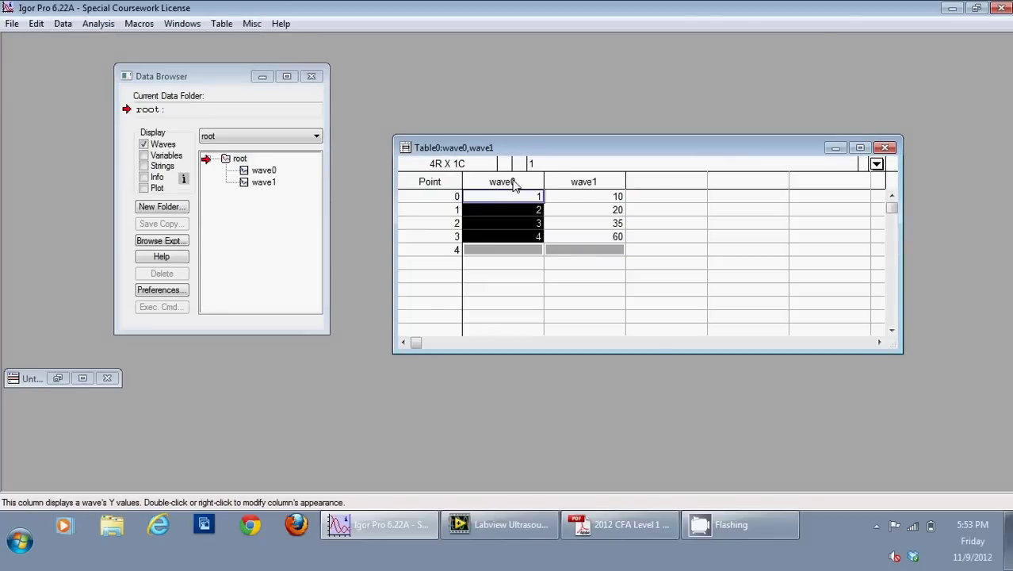
{"action": "right_click", "coordinate": [515, 181]}
{"action": "left_click", "coordinate": [575, 287]}
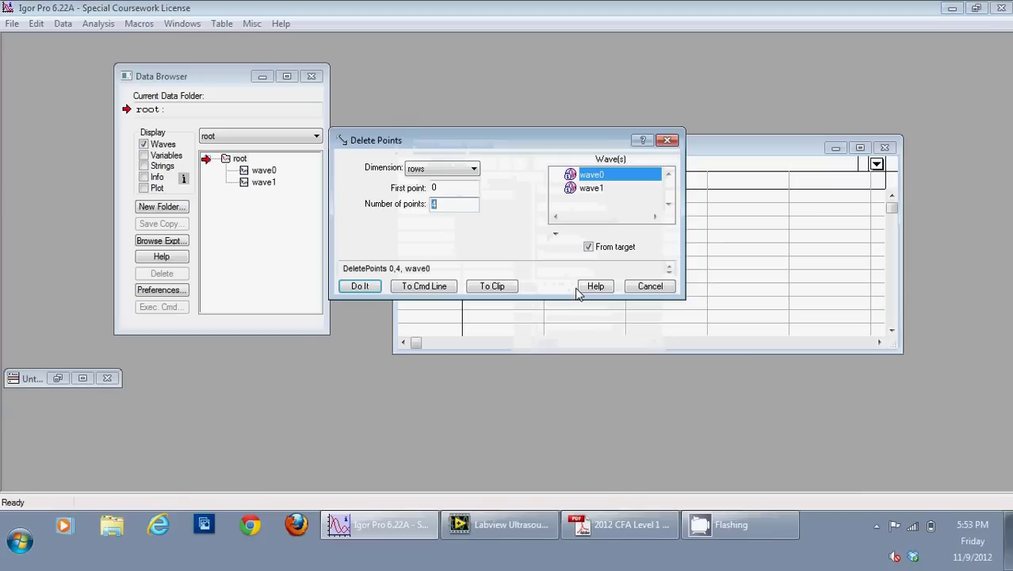
{"action": "left_click", "coordinate": [645, 287]}
Kill wave0 from its table column so that it is deleted from the experiment.
{"action": "right_click", "coordinate": [511, 182]}
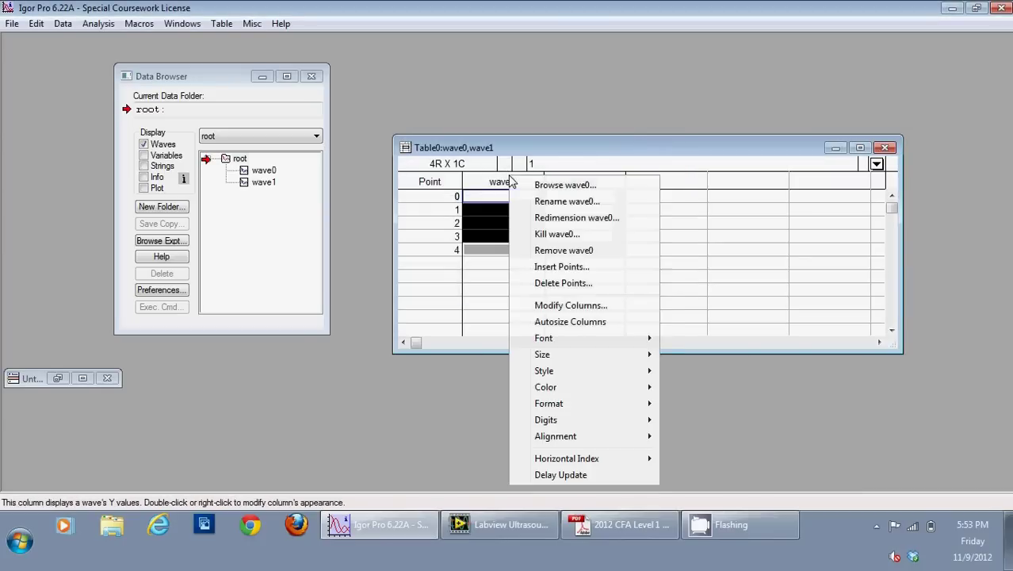
{"action": "left_click", "coordinate": [567, 236]}
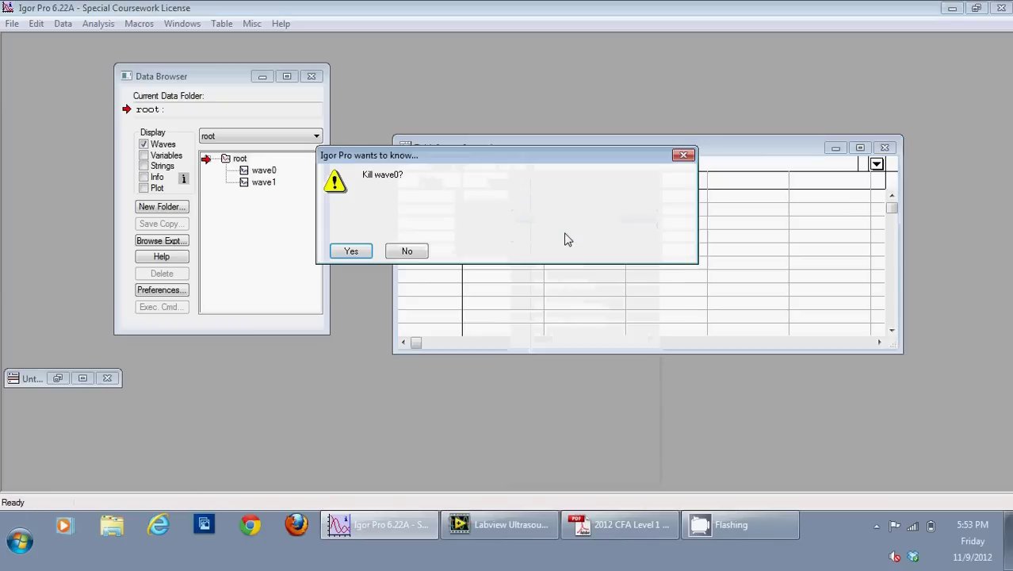
{"action": "left_click", "coordinate": [346, 247]}
{"action": "left_click", "coordinate": [98, 24]}
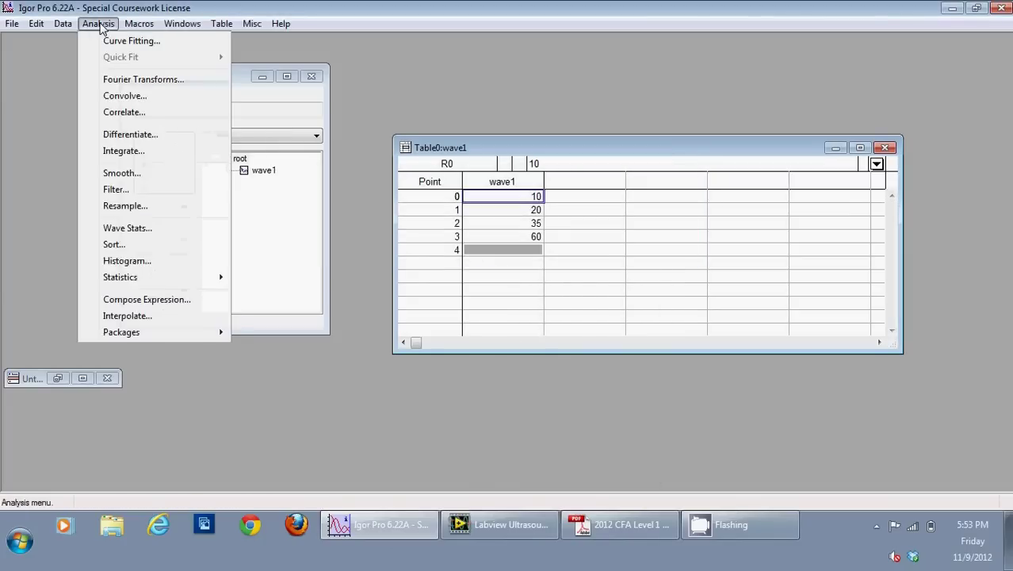
{"action": "mouse_move", "coordinate": [63, 24]}
{"action": "mouse_move", "coordinate": [122, 74]}
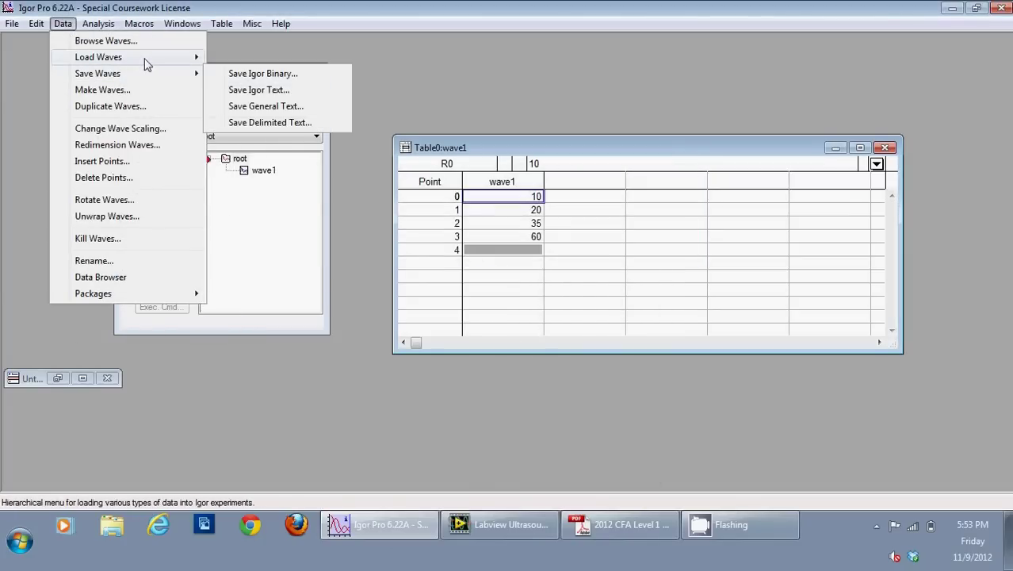
{"action": "mouse_move", "coordinate": [143, 58]}
{"action": "left_click", "coordinate": [238, 62]}
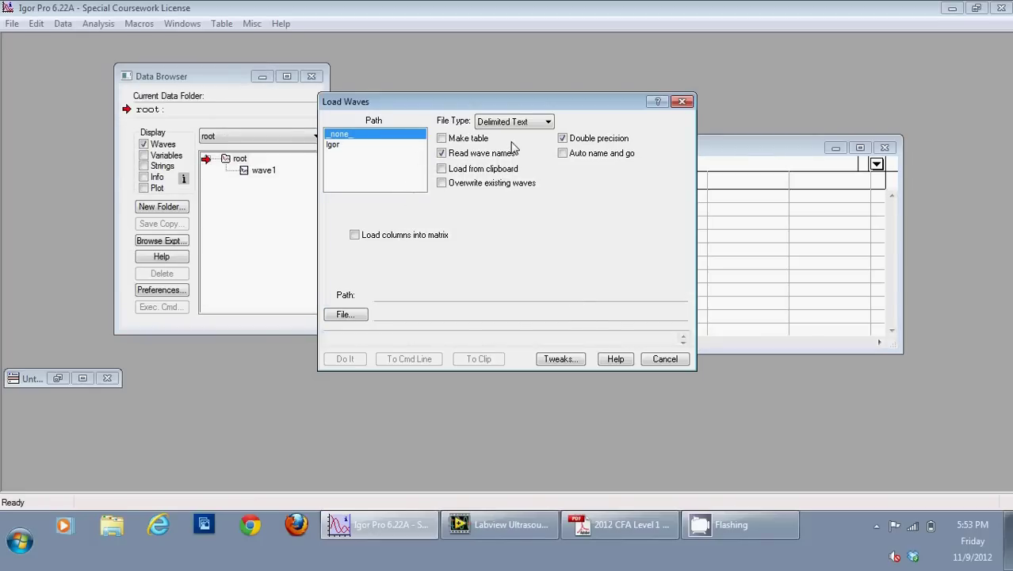
{"action": "left_click", "coordinate": [346, 314]}
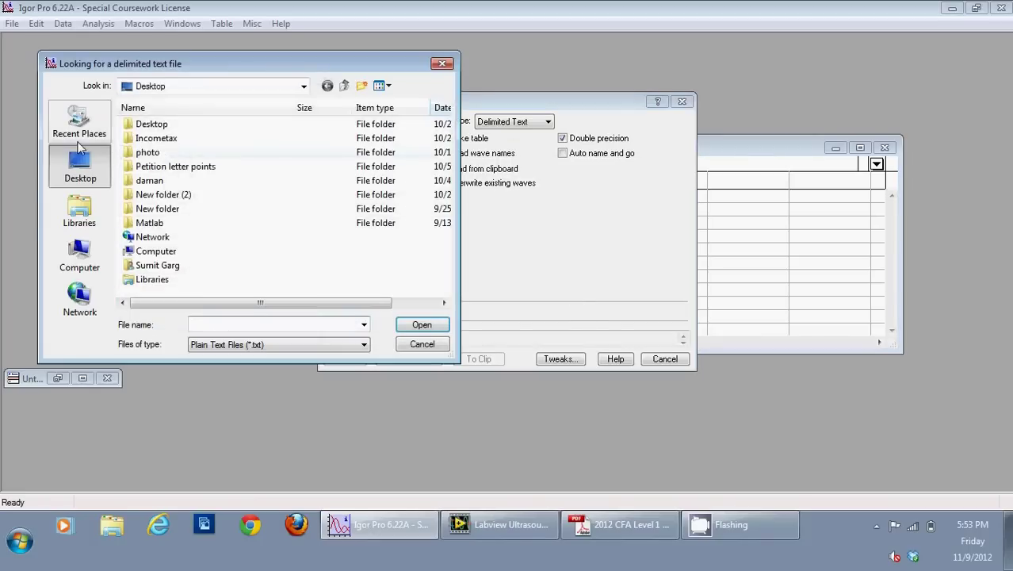
{"action": "left_click_drag", "start_coordinate": [198, 304], "coordinate": [227, 306]}
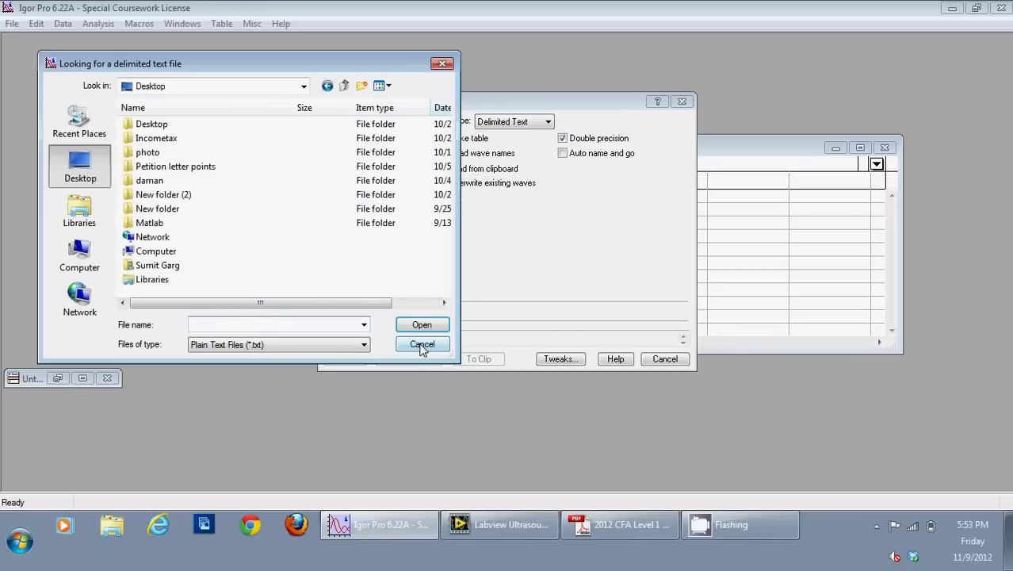
{"action": "left_click", "coordinate": [359, 345]}
{"action": "left_click", "coordinate": [358, 345]}
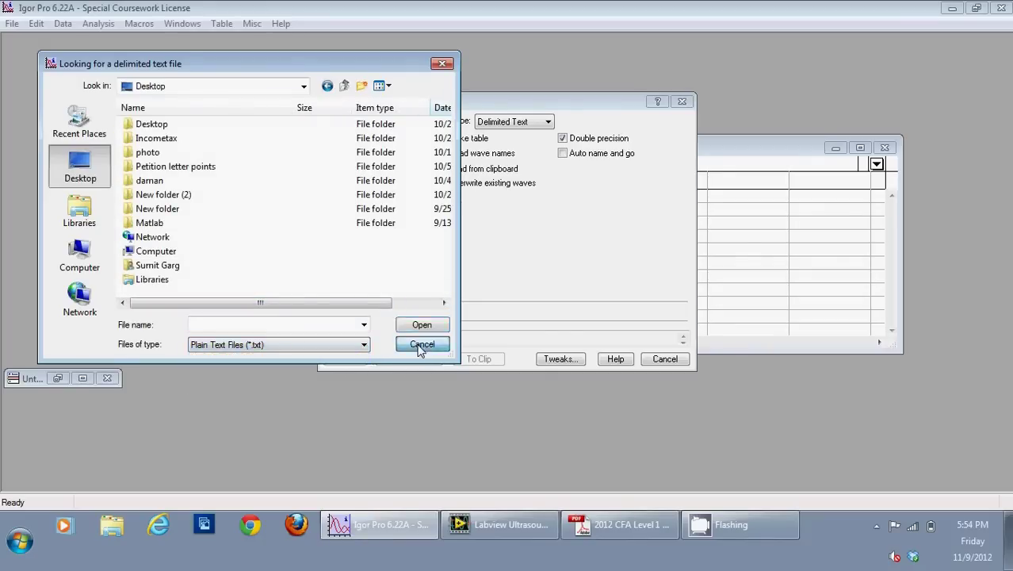
{"action": "left_click", "coordinate": [421, 346]}
{"action": "left_click", "coordinate": [675, 367]}
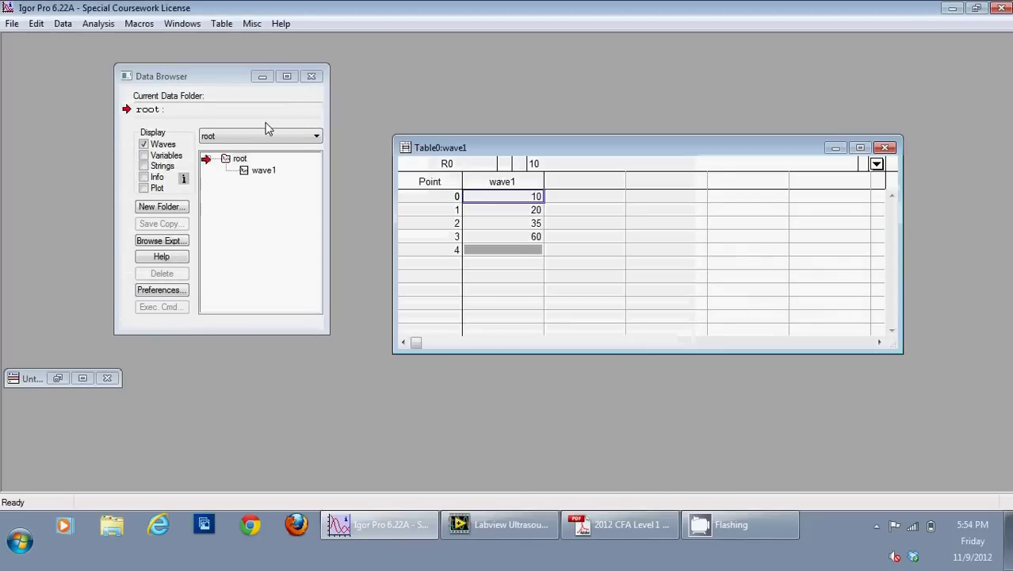
Load the Igor binary file wave0.ibw from the Desktop and copy the wave to the current experiment.
{"action": "left_click", "coordinate": [62, 24]}
{"action": "mouse_move", "coordinate": [135, 59]}
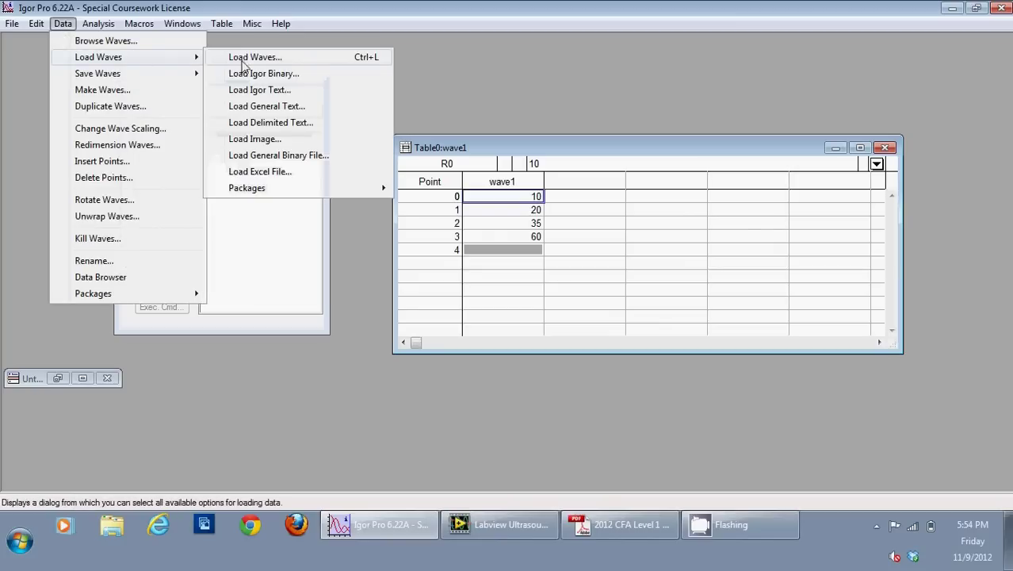
{"action": "left_click", "coordinate": [288, 77]}
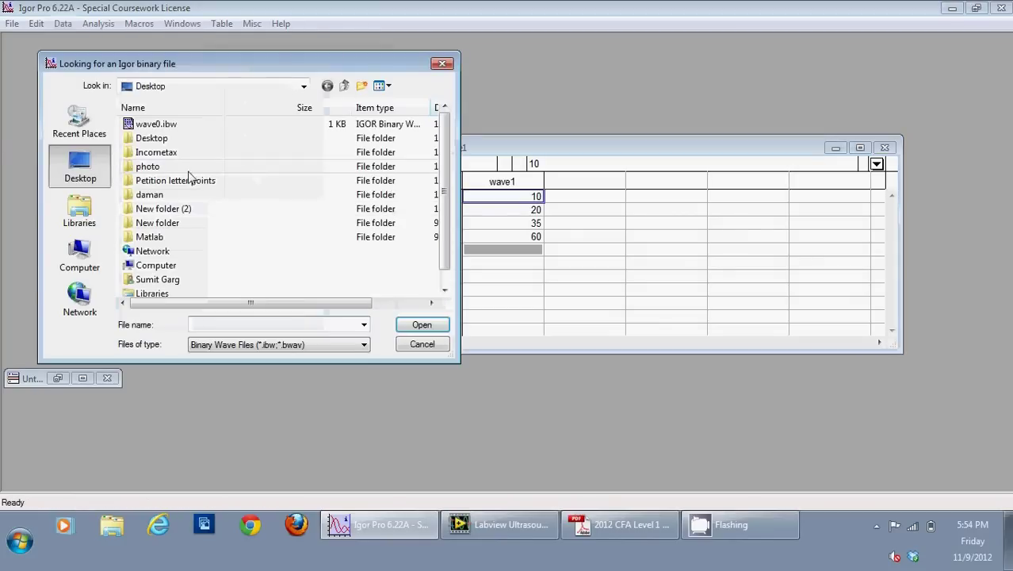
{"action": "double_click", "coordinate": [158, 125]}
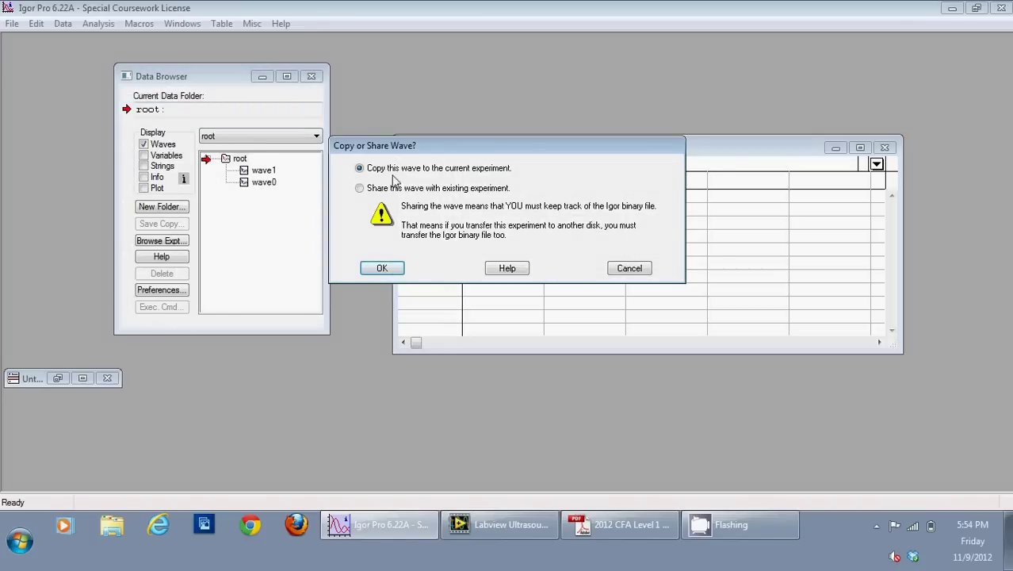
{"action": "left_click", "coordinate": [383, 267]}
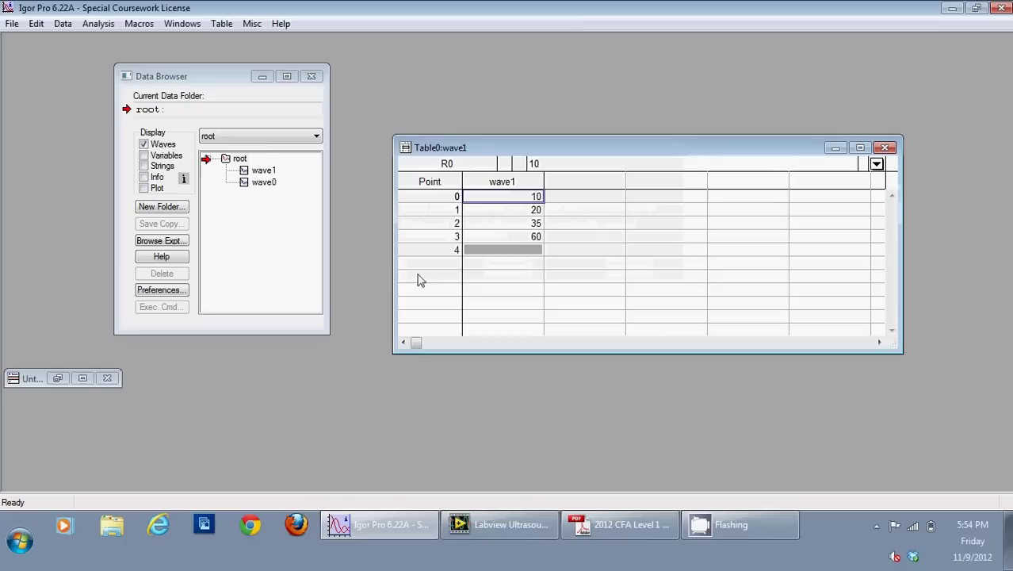
{"action": "left_click", "coordinate": [263, 182]}
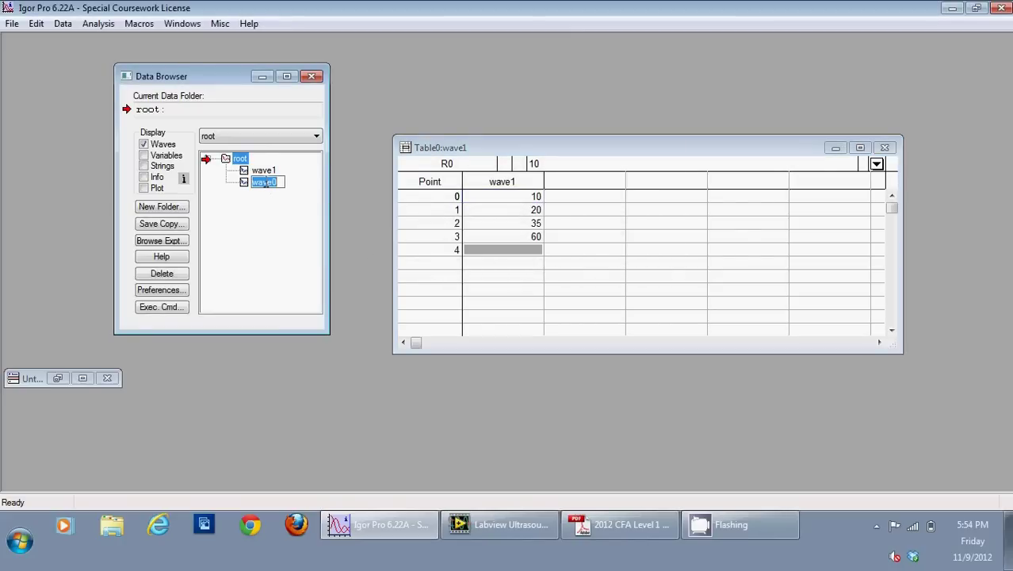
{"action": "left_click", "coordinate": [272, 217]}
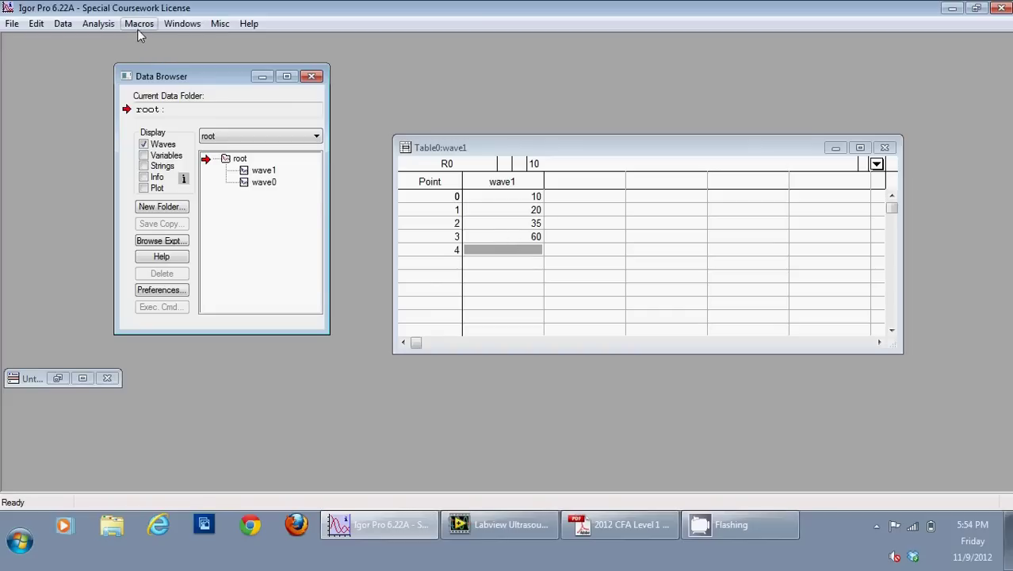
Create a new graph with wave1 as the Y wave and wave0 as the X wave.
{"action": "left_click", "coordinate": [181, 23]}
{"action": "left_click", "coordinate": [209, 41]}
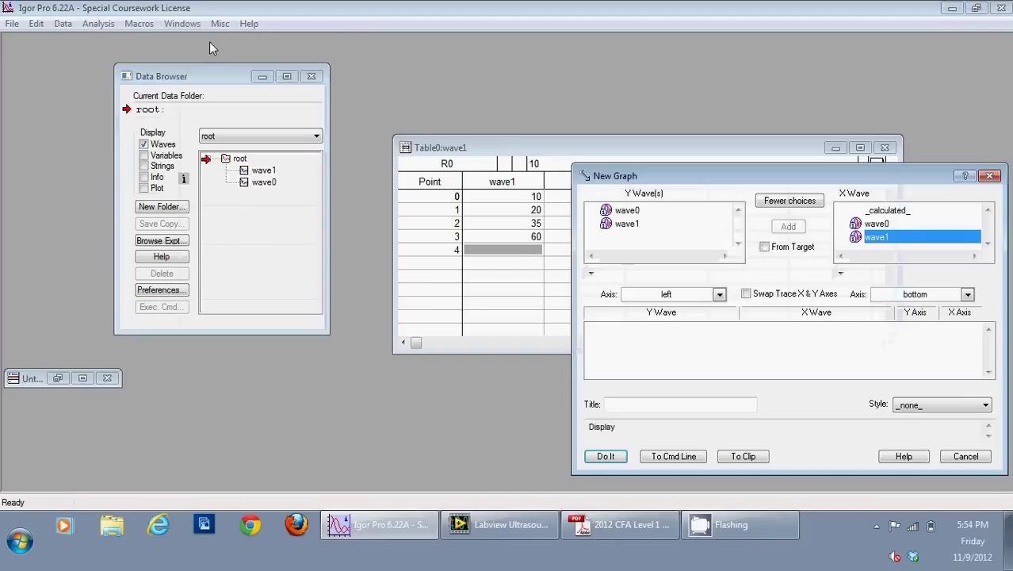
{"action": "left_click", "coordinate": [632, 210]}
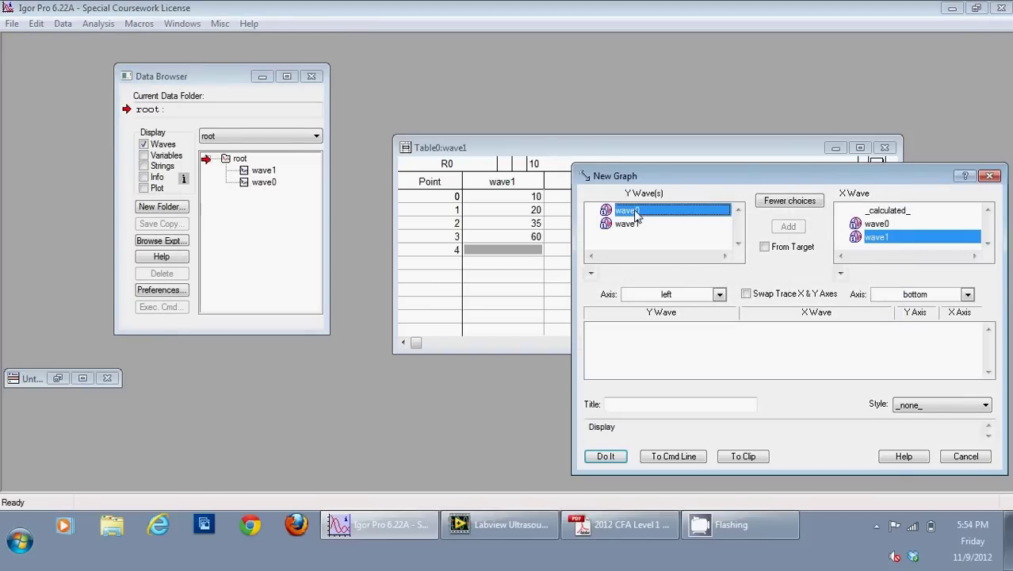
{"action": "left_click", "coordinate": [638, 225]}
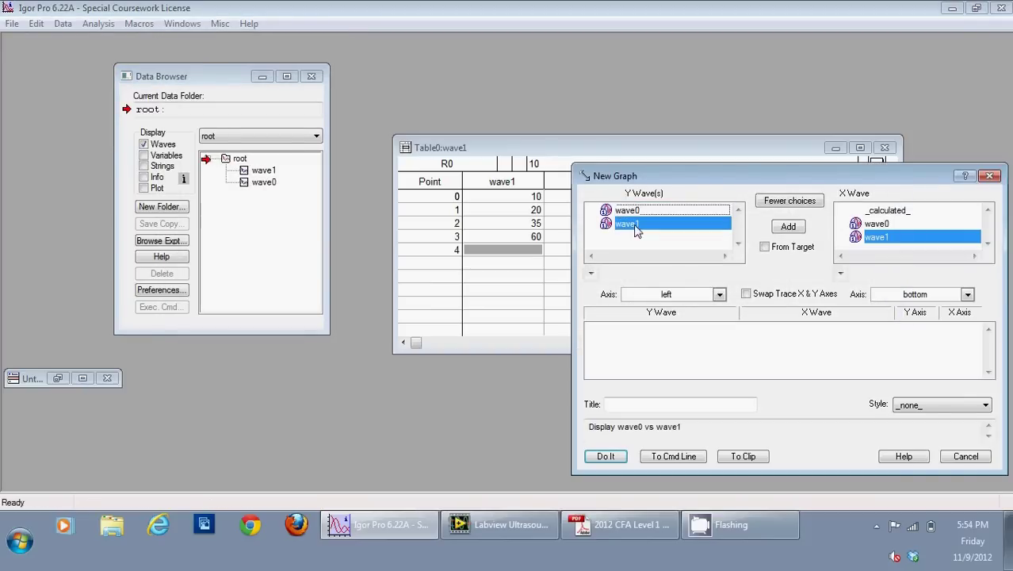
{"action": "left_click", "coordinate": [877, 224]}
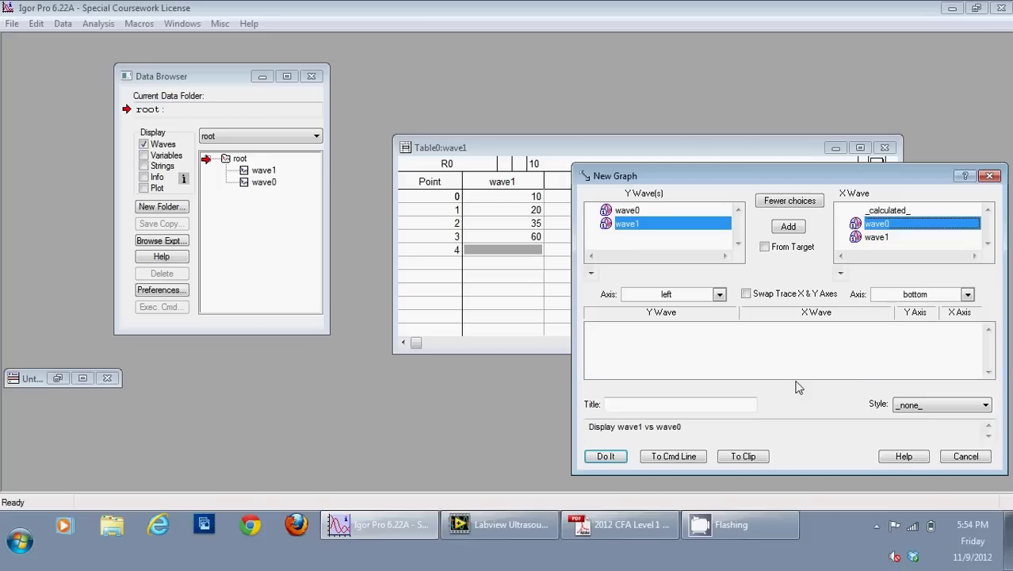
{"action": "left_click", "coordinate": [606, 456]}
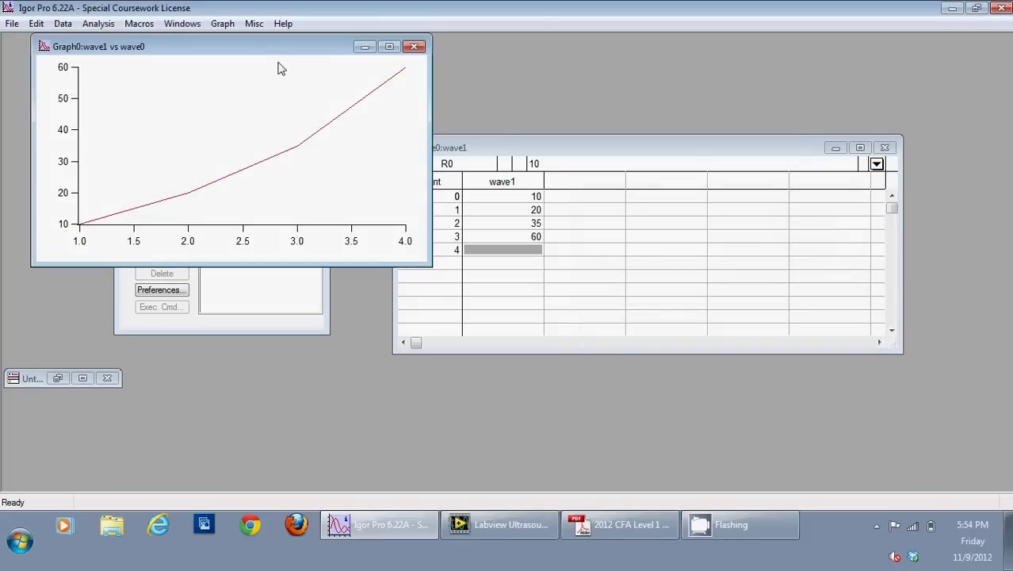
Shrink the graph window and place it over the table's lower corner so the wave1 column stays uncovered.
{"action": "left_click_drag", "start_coordinate": [271, 49], "coordinate": [739, 114]}
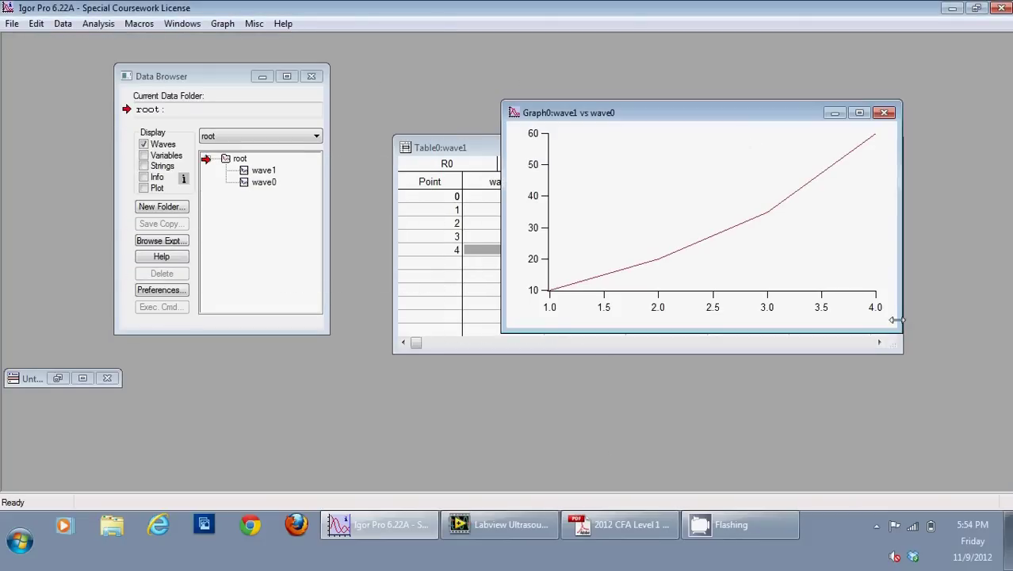
{"action": "left_click_drag", "start_coordinate": [895, 319], "coordinate": [773, 295]}
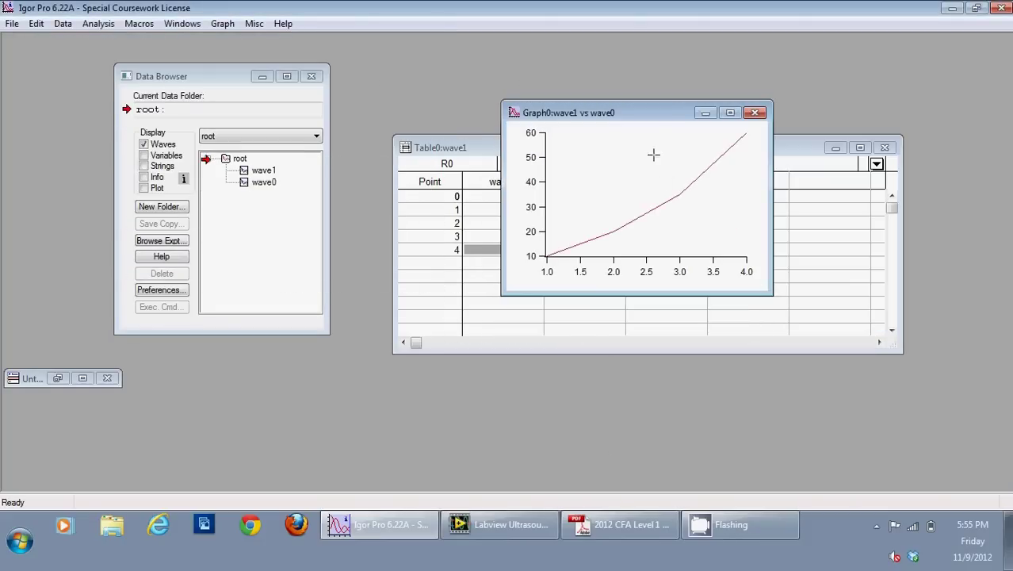
{"action": "left_click_drag", "start_coordinate": [636, 120], "coordinate": [755, 244]}
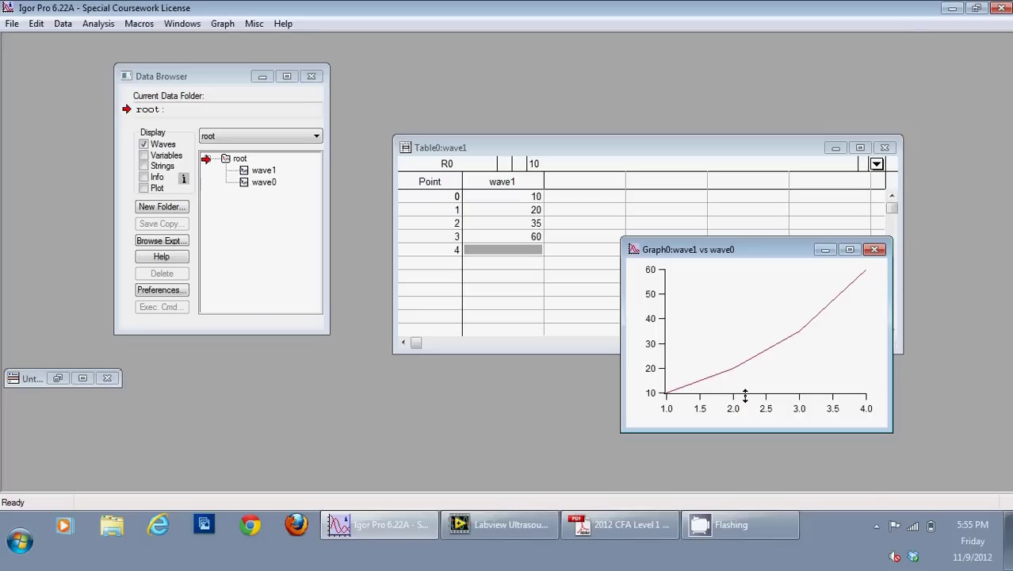
Set the graph's wave1 trace colour to black and its mode to Lines and markers.
{"action": "double_click", "coordinate": [759, 352]}
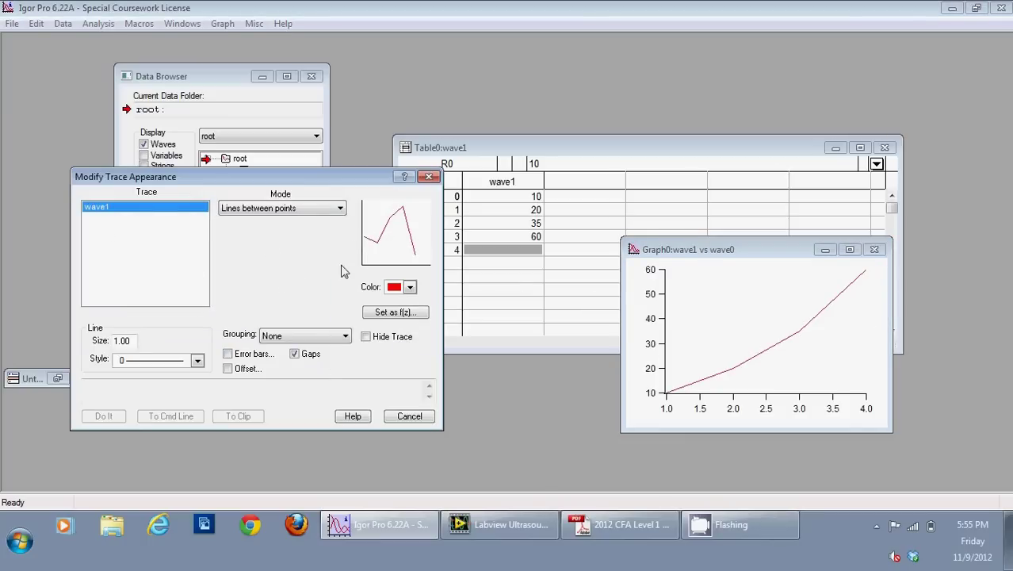
{"action": "left_click", "coordinate": [410, 287]}
{"action": "left_click", "coordinate": [468, 306]}
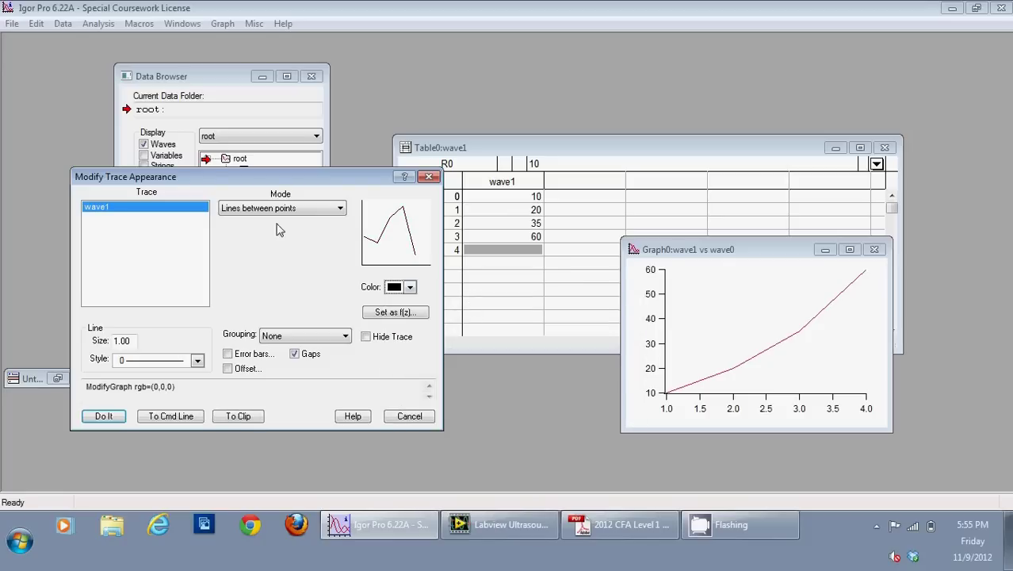
{"action": "left_click", "coordinate": [269, 209]}
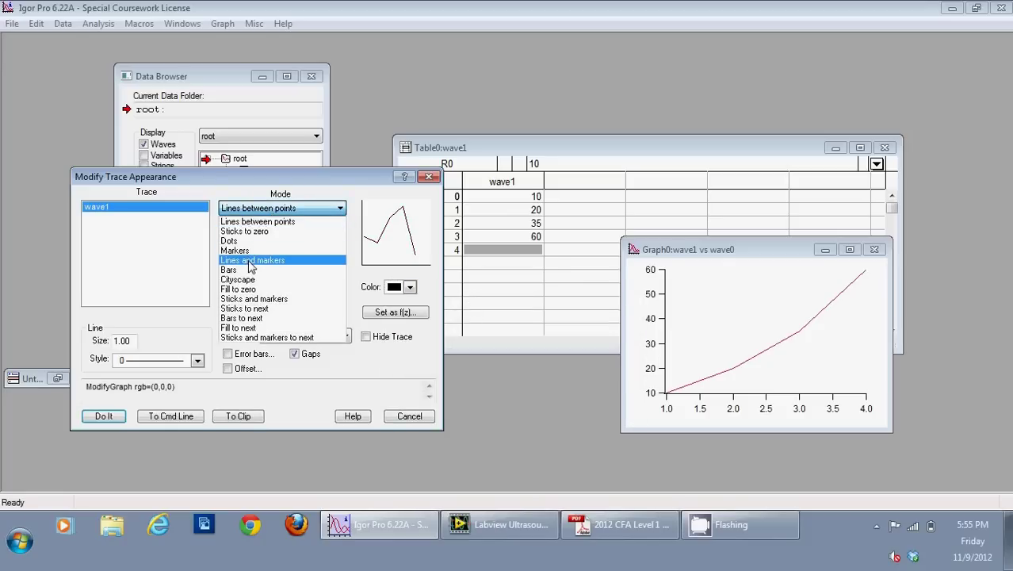
{"action": "left_click", "coordinate": [251, 264]}
Choose the open circle marker for the wave1 trace and apply the appearance changes.
{"action": "left_click", "coordinate": [309, 228]}
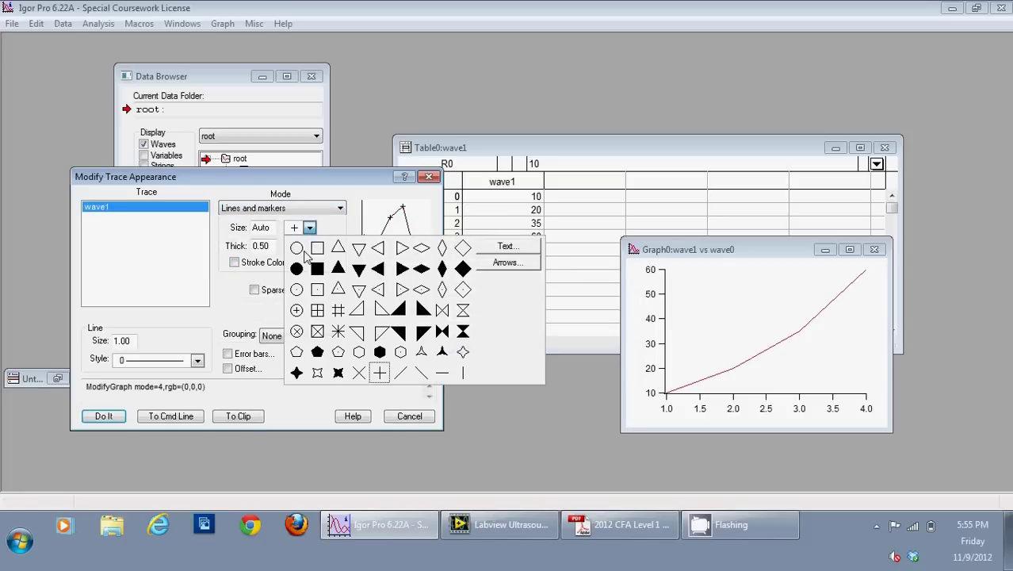
{"action": "left_click", "coordinate": [297, 250]}
{"action": "left_click", "coordinate": [309, 230]}
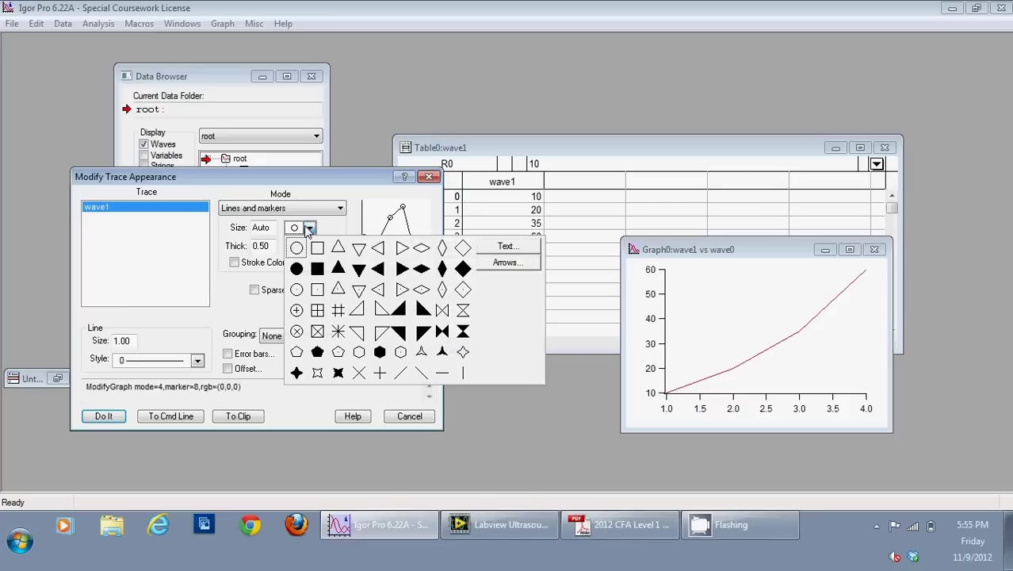
{"action": "left_click", "coordinate": [219, 336]}
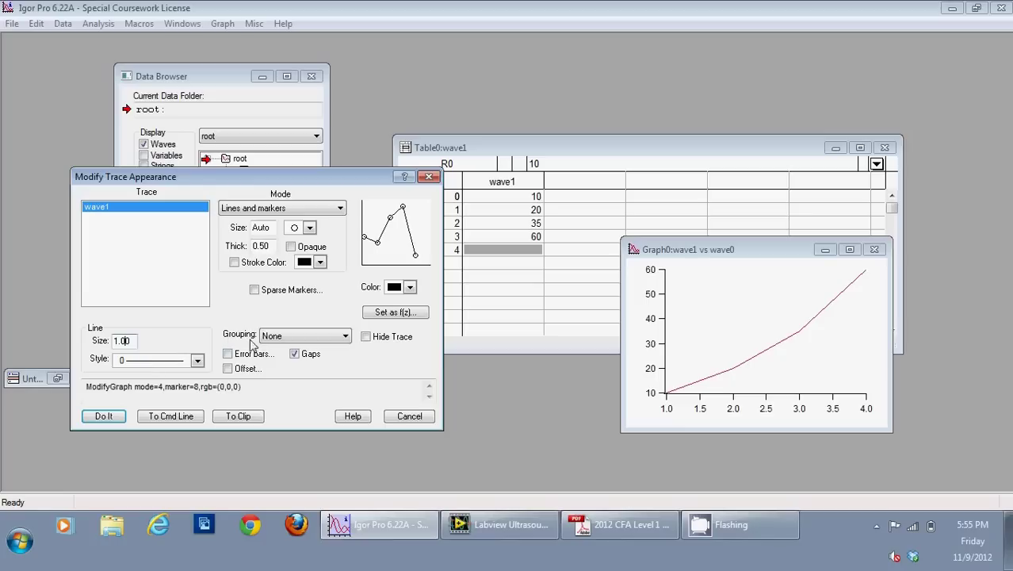
{"action": "left_click", "coordinate": [294, 353]}
{"action": "left_click", "coordinate": [106, 416]}
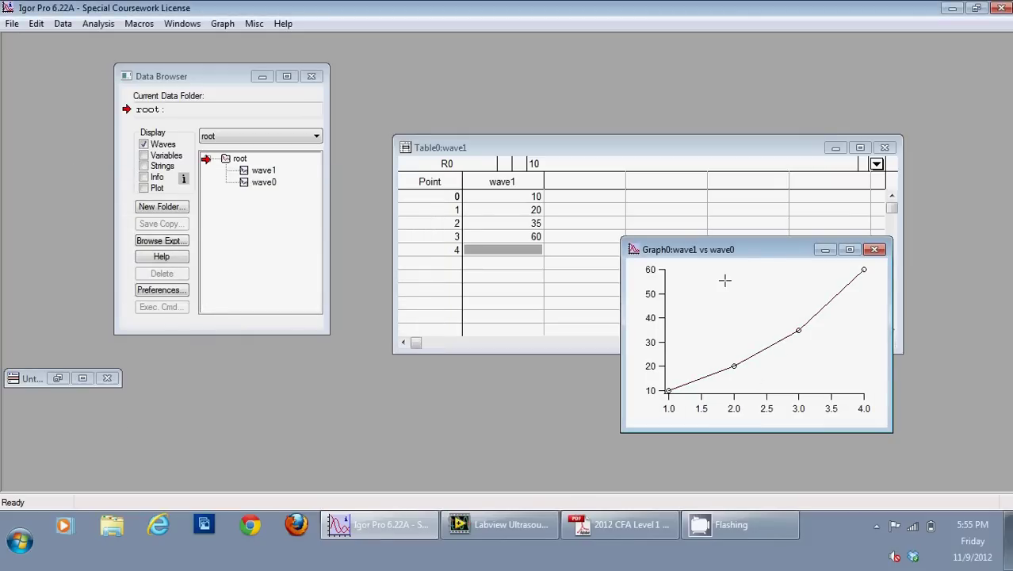
Move the graph window so it overlaps the Data Browser and the table, and enlarge it.
{"action": "left_click_drag", "start_coordinate": [769, 253], "coordinate": [371, 203]}
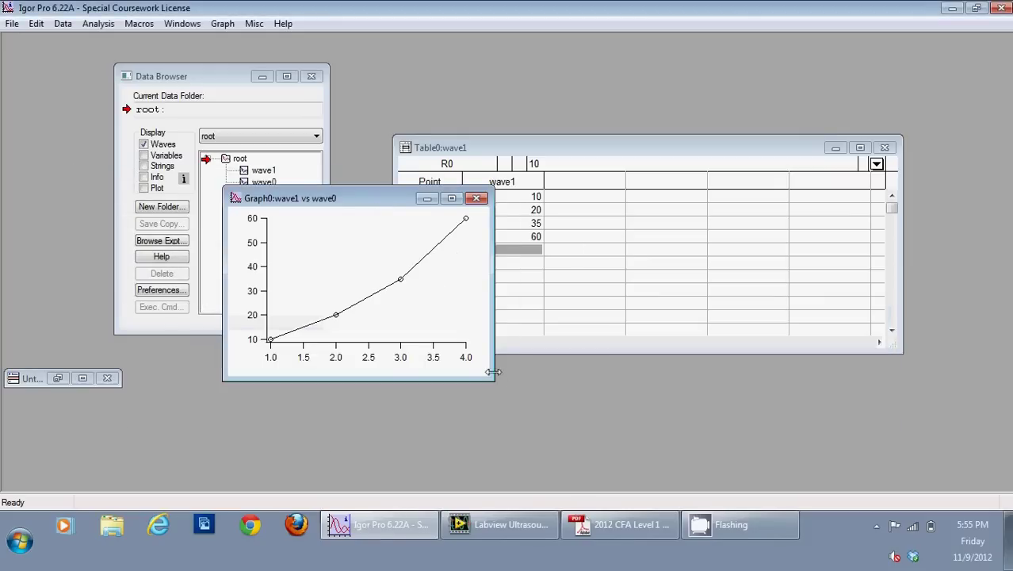
{"action": "left_click_drag", "start_coordinate": [493, 371], "coordinate": [545, 414]}
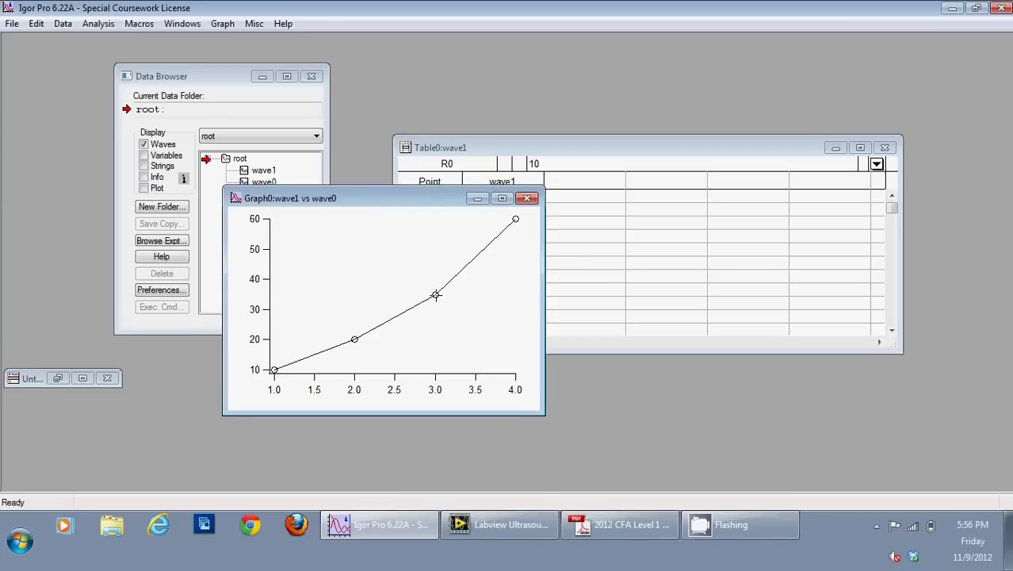
Set the wave1 trace's marker size to 6 and apply it to the graph.
{"action": "double_click", "coordinate": [435, 295]}
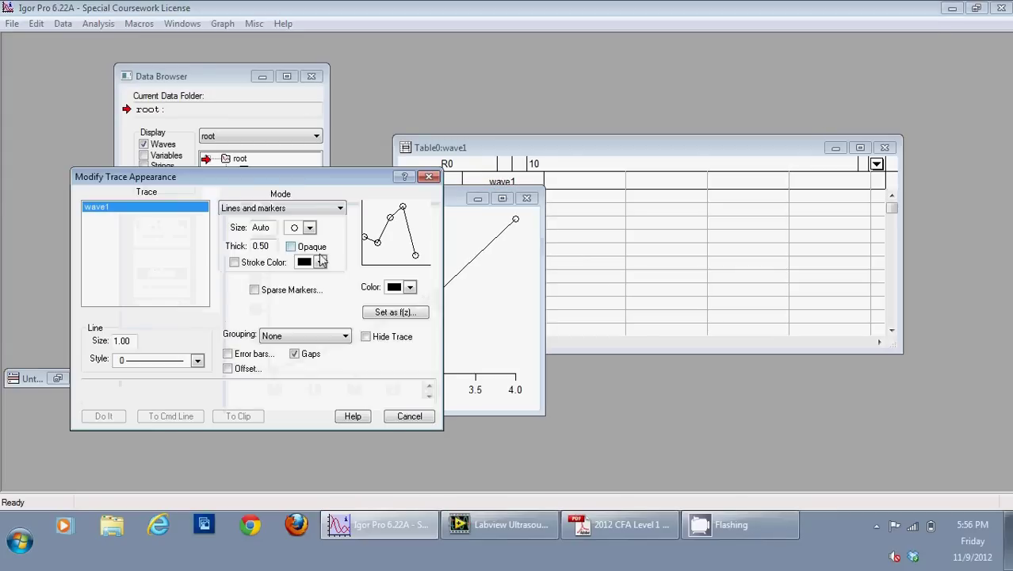
{"action": "double_click", "coordinate": [264, 228]}
{"action": "type", "text": "6"}
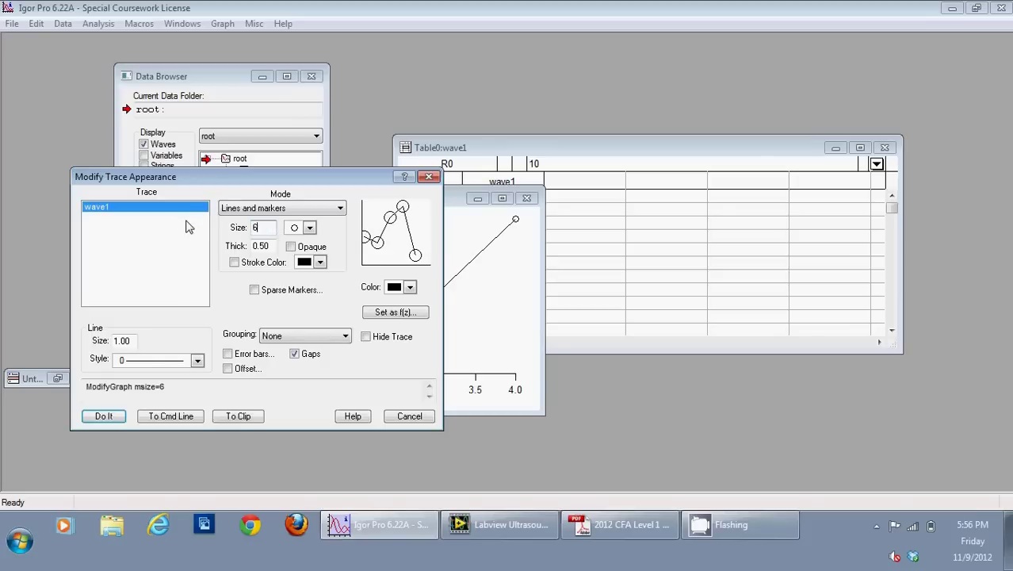
{"action": "left_click", "coordinate": [104, 416]}
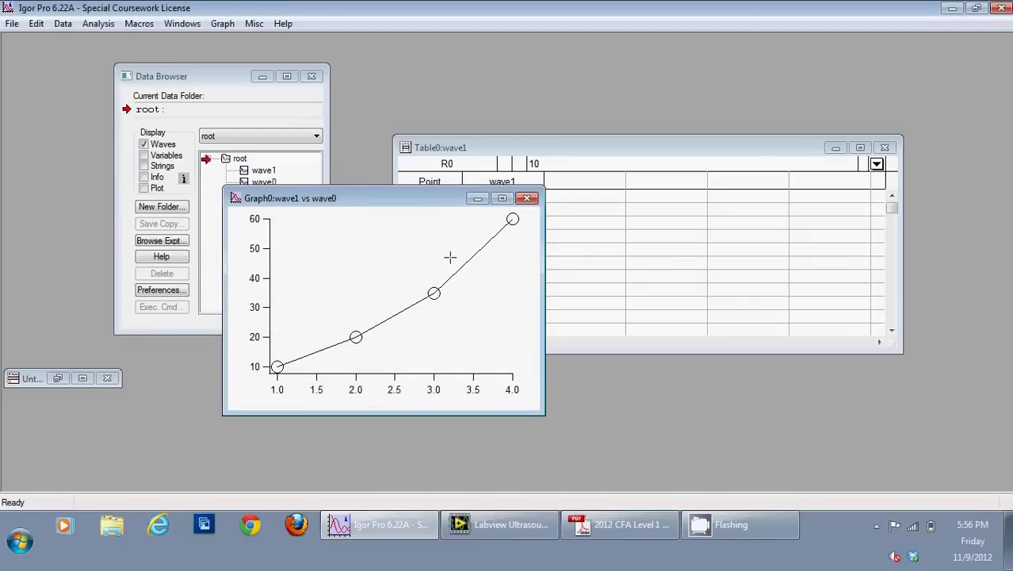
Change the wave1 trace's marker size to 4 and apply it to the graph.
{"action": "double_click", "coordinate": [433, 293]}
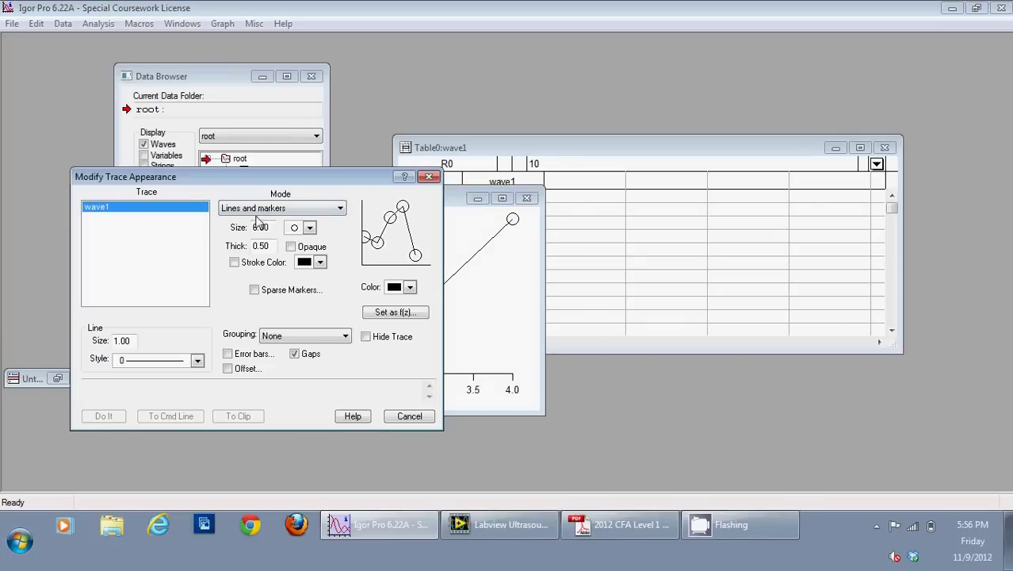
{"action": "type", "text": "4"}
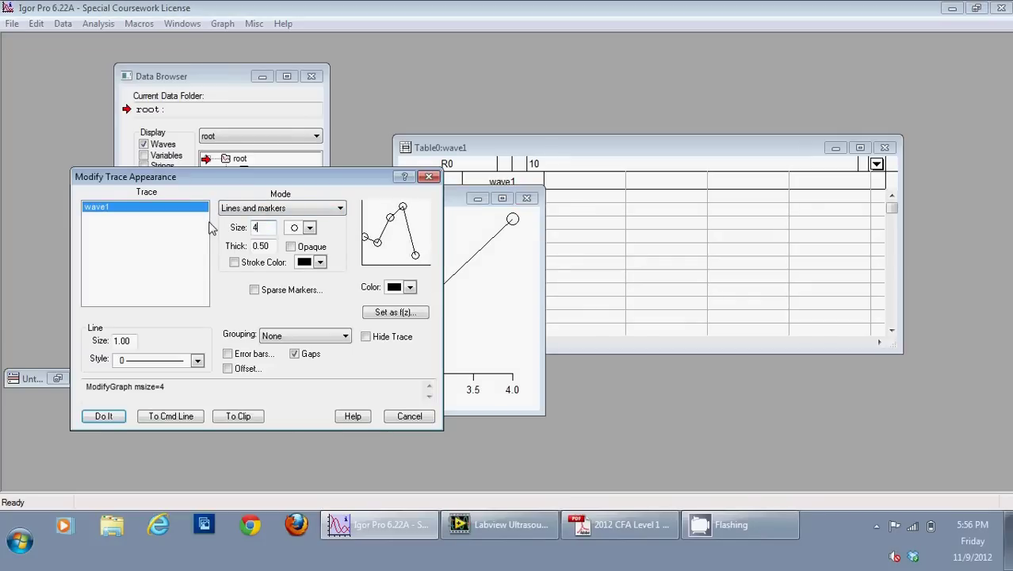
{"action": "left_click", "coordinate": [104, 416]}
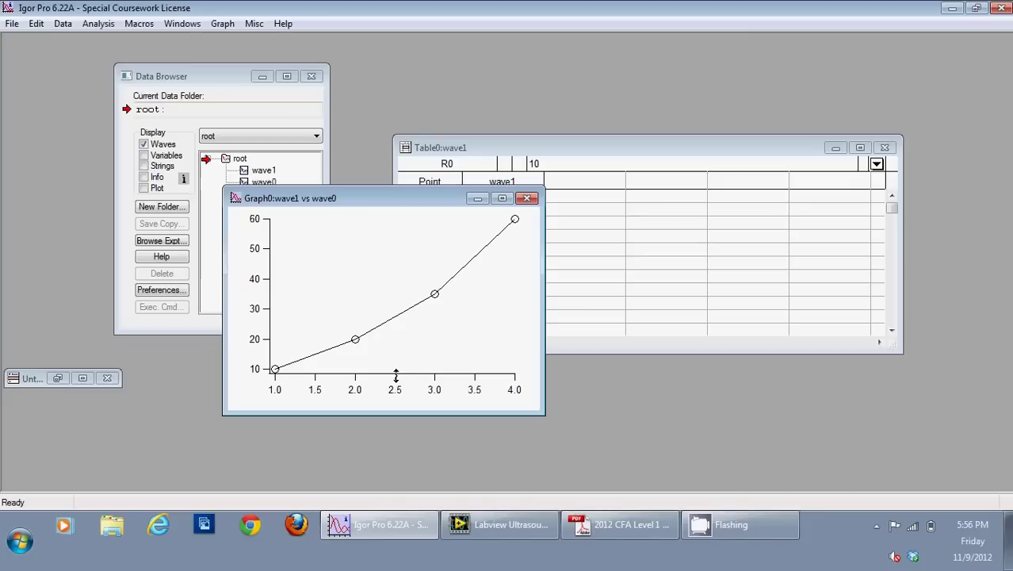
Open the settings of the graph's bottom axis, place the dialog beside the plot and review the general axis options.
{"action": "double_click", "coordinate": [396, 376]}
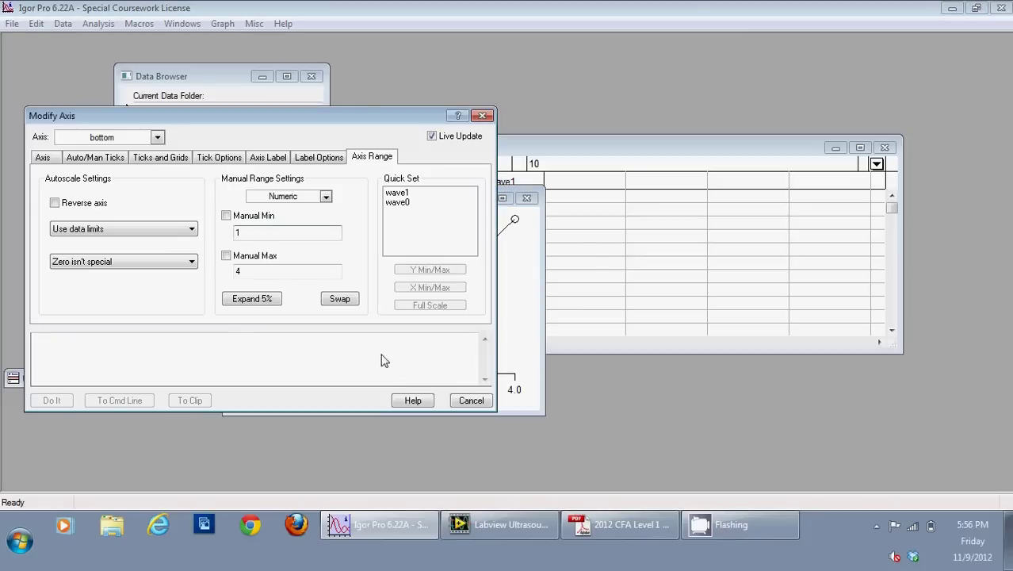
{"action": "left_click_drag", "start_coordinate": [309, 118], "coordinate": [778, 97]}
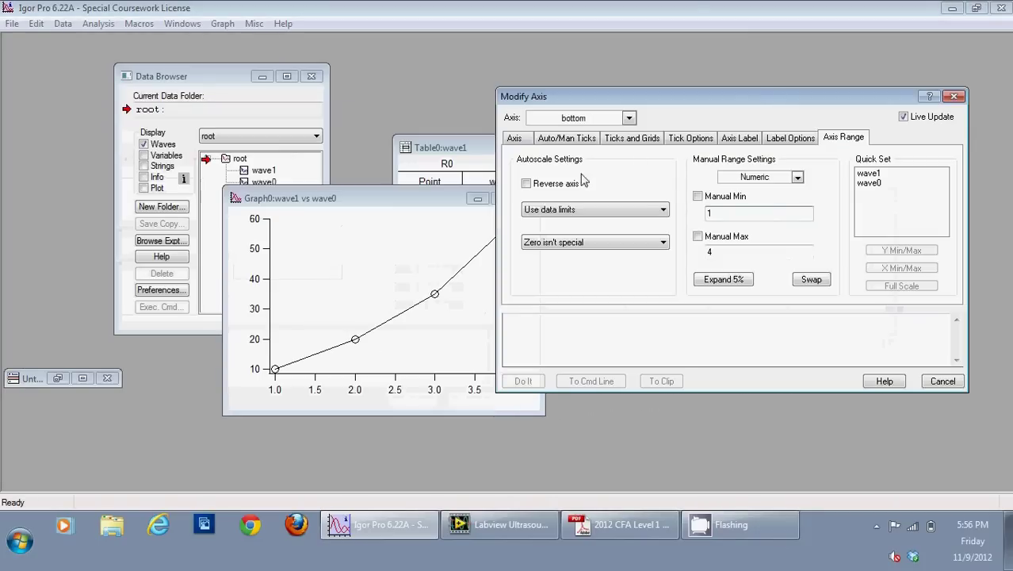
{"action": "left_click", "coordinate": [513, 138]}
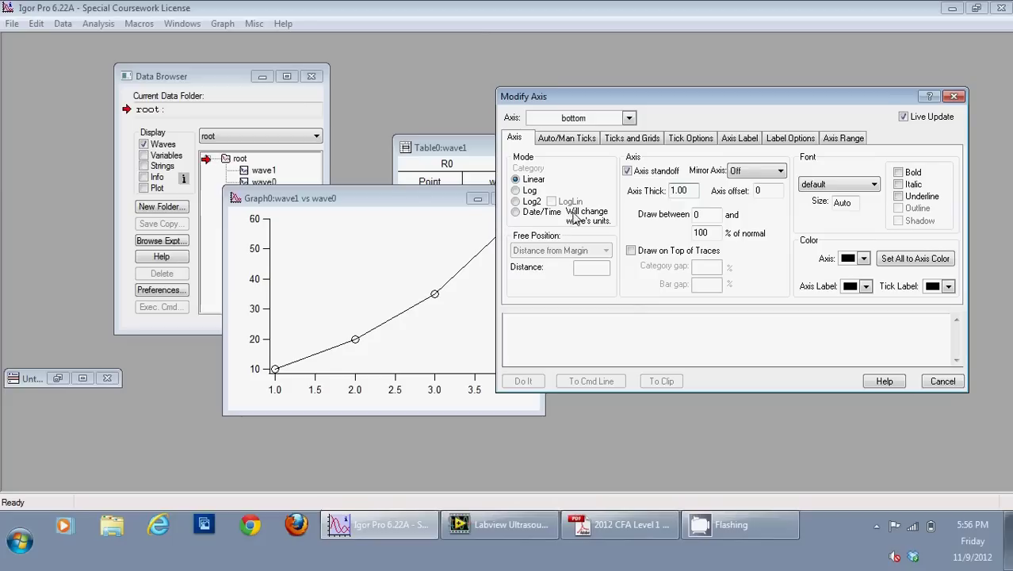
{"action": "left_click", "coordinate": [745, 173]}
Try Computed Manual Ticks for the bottom axis and return it to Auto Ticks.
{"action": "left_click", "coordinate": [571, 141]}
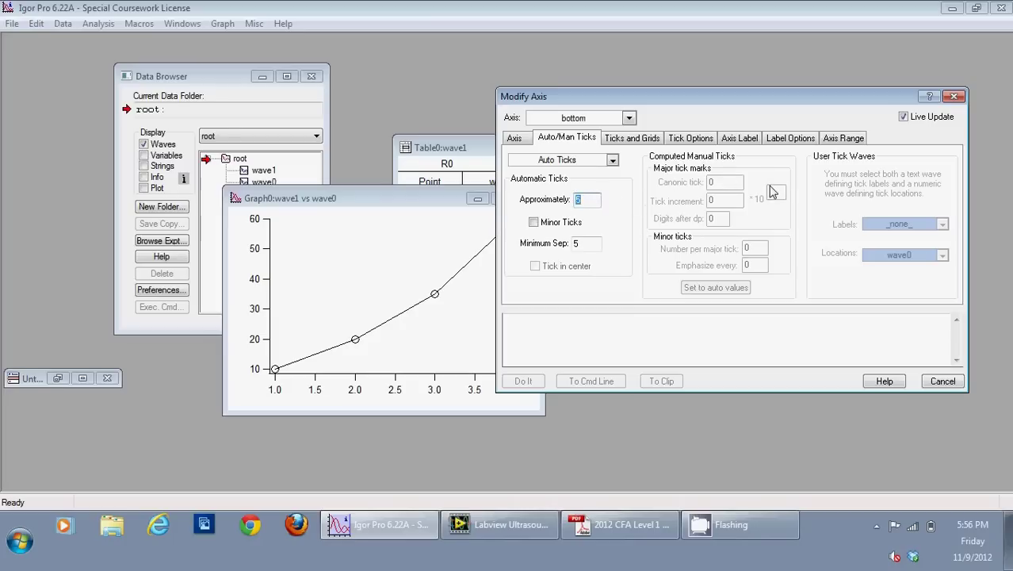
{"action": "left_click", "coordinate": [570, 161]}
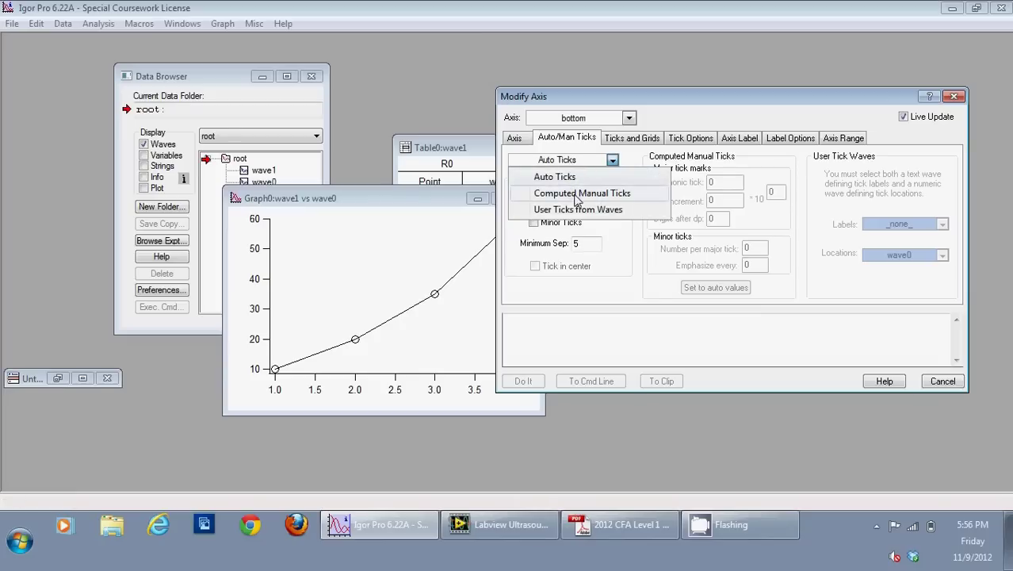
{"action": "left_click", "coordinate": [600, 195]}
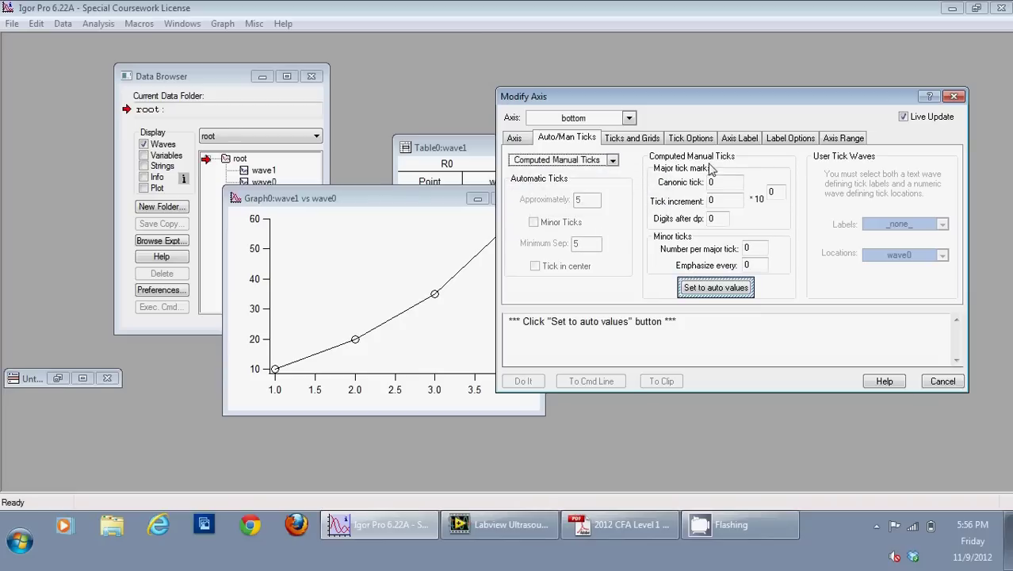
{"action": "left_click", "coordinate": [566, 163]}
{"action": "left_click", "coordinate": [567, 178]}
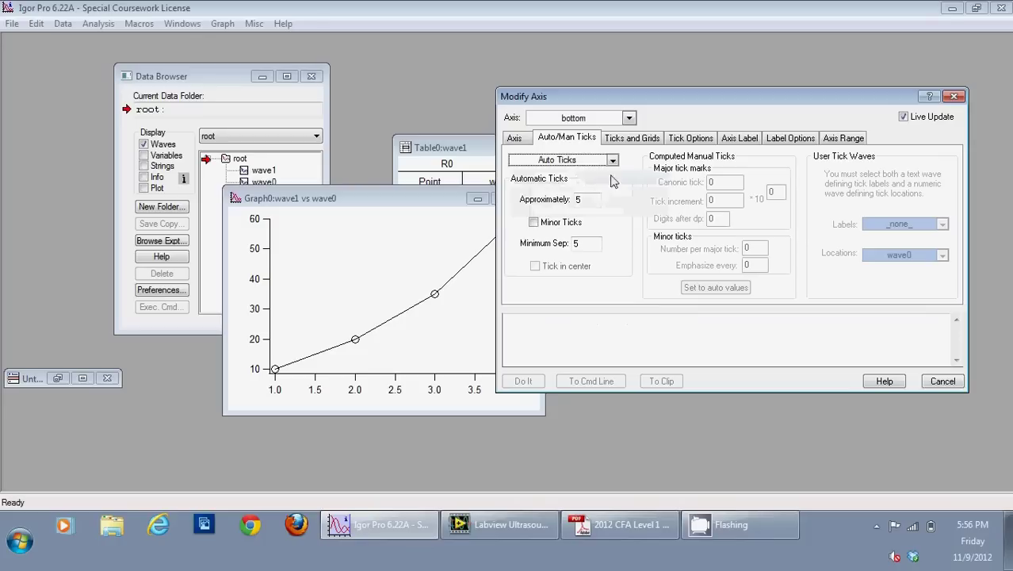
Review the bottom axis's tick and grid options and label the axis "X-axis".
{"action": "left_click", "coordinate": [632, 138]}
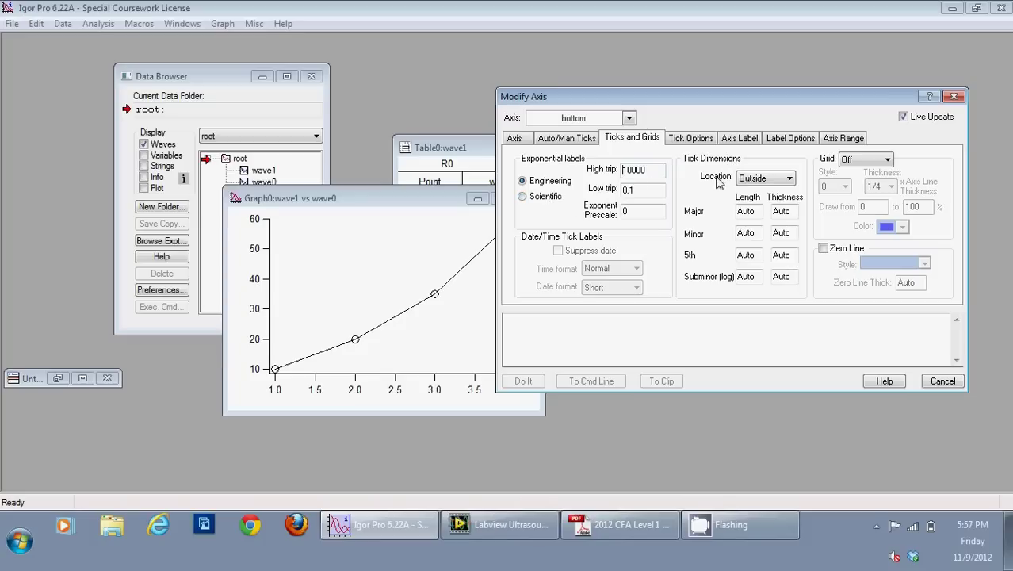
{"action": "left_click", "coordinate": [688, 143]}
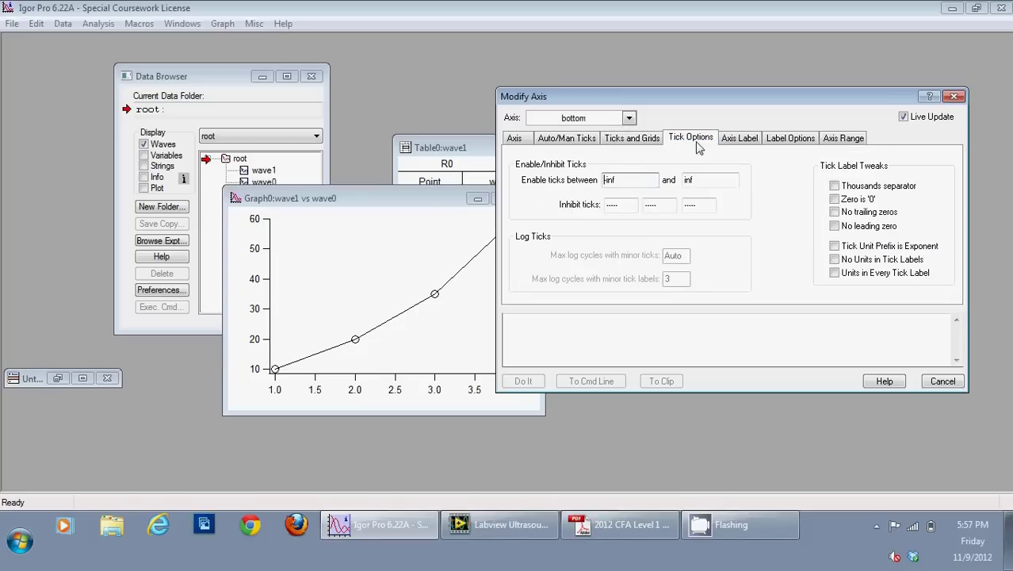
{"action": "left_click", "coordinate": [747, 139]}
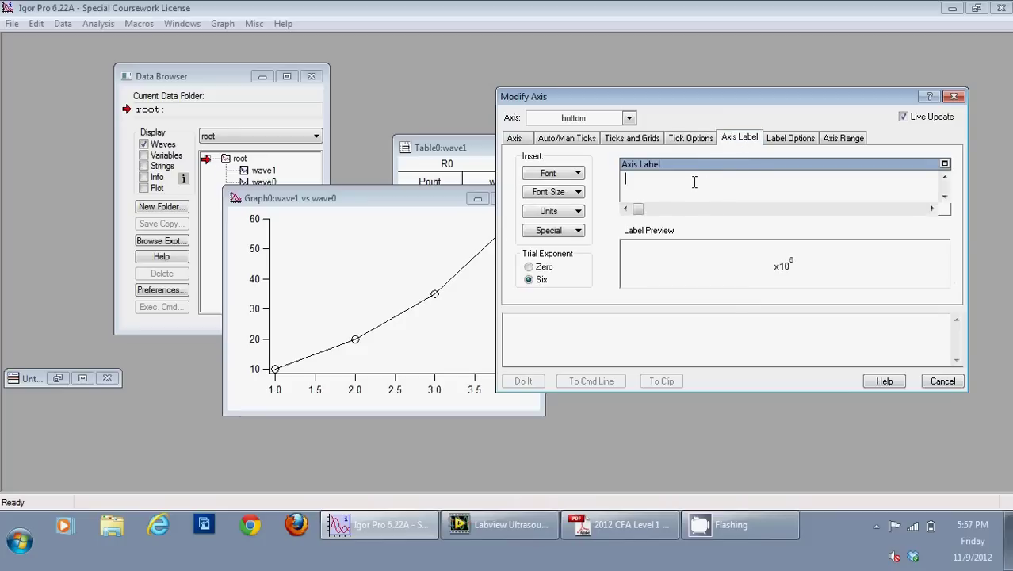
{"action": "type", "text": "X-axis"}
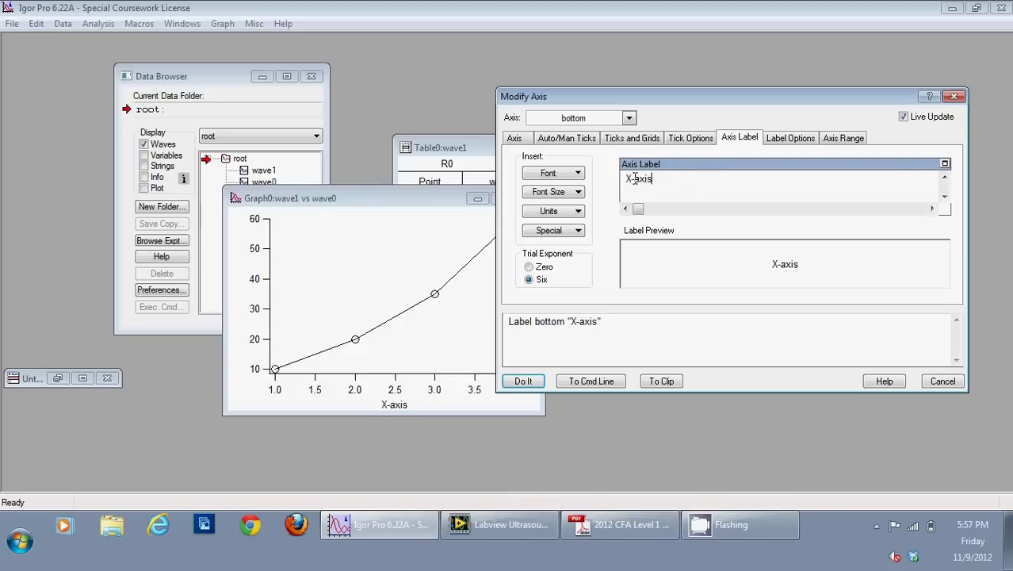
Switch the axis settings to the left axis and label it "Y-axis".
{"action": "left_click", "coordinate": [612, 118]}
{"action": "left_click", "coordinate": [570, 128]}
{"action": "left_click", "coordinate": [687, 191]}
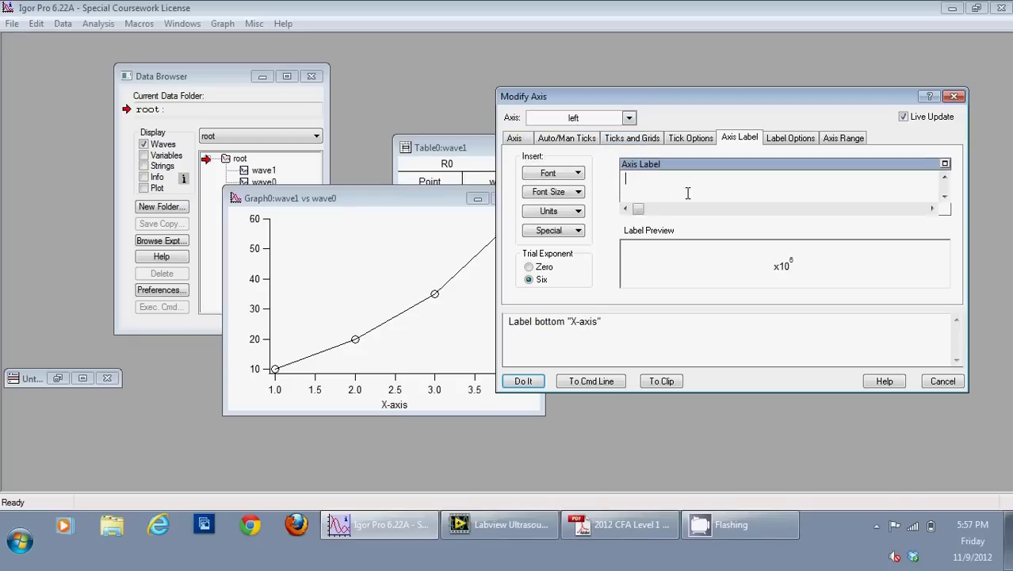
{"action": "type", "text": "Y-axis"}
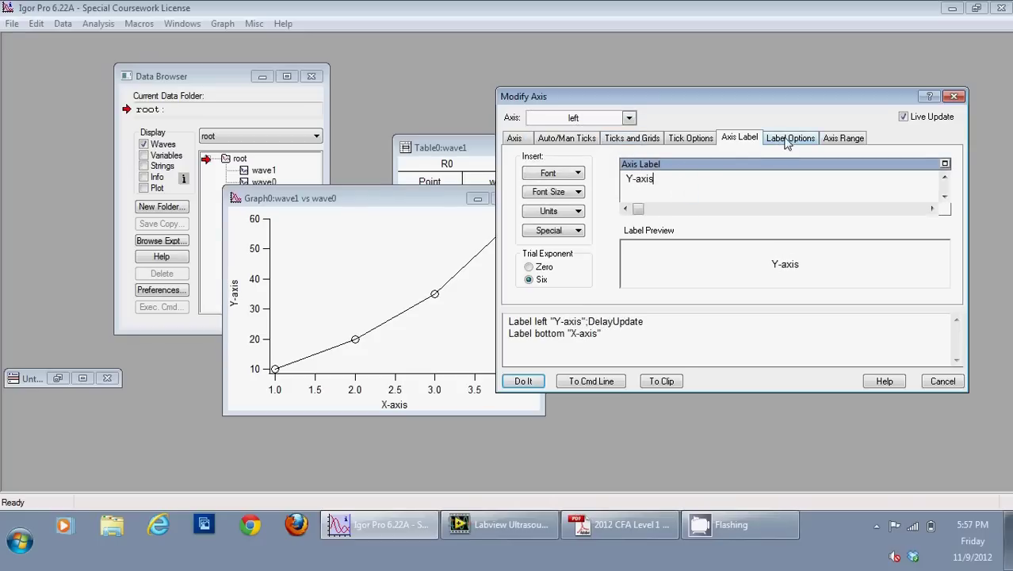
Review the left axis's label options and range, keeping Labels set to On, and apply the axis changes.
{"action": "left_click", "coordinate": [787, 139]}
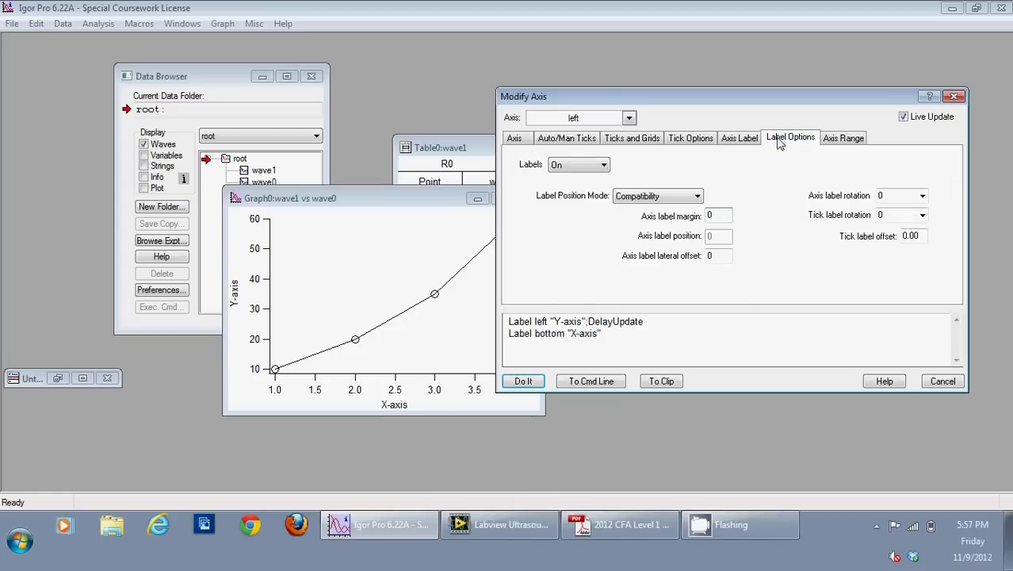
{"action": "left_click", "coordinate": [593, 167]}
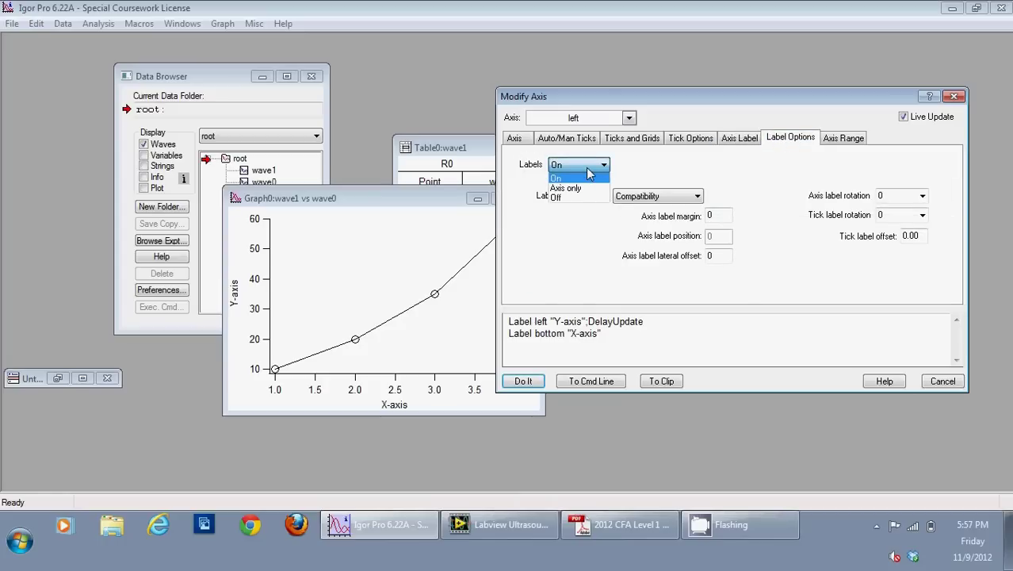
{"action": "left_click", "coordinate": [588, 176]}
{"action": "left_click", "coordinate": [876, 141]}
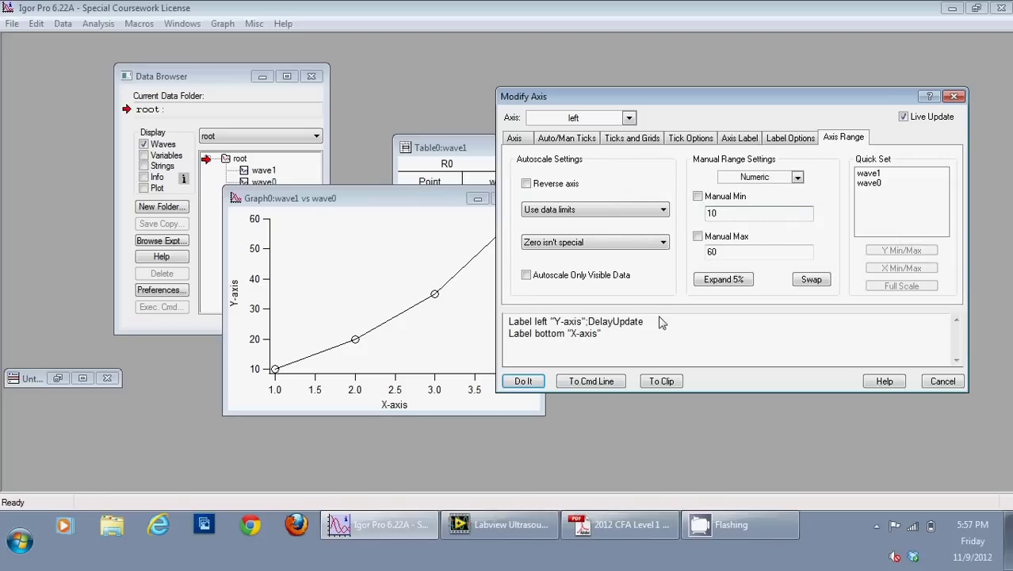
{"action": "left_click", "coordinate": [524, 381]}
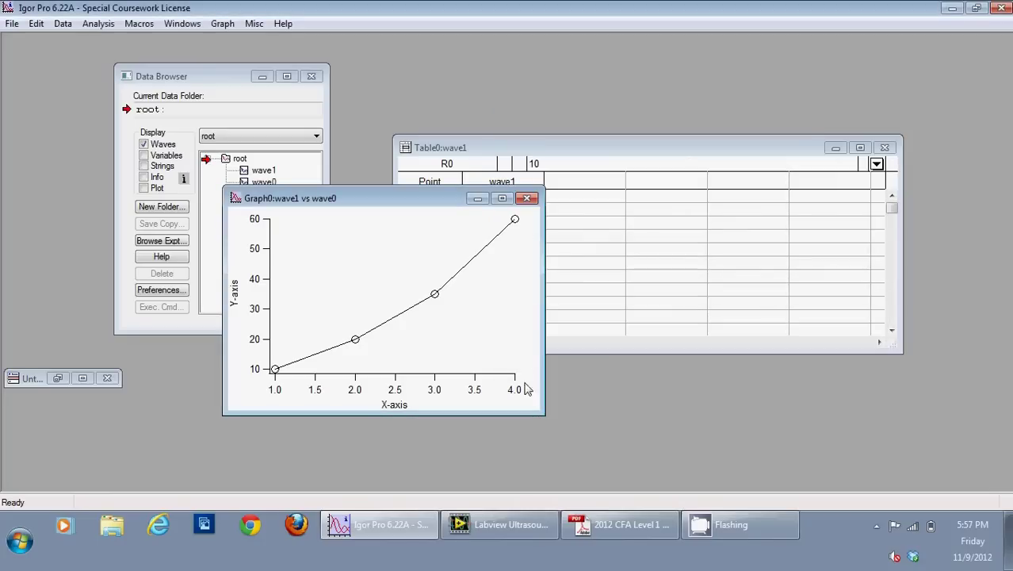
Move the graph window clear of the Data Browser and shrink it slightly.
{"action": "left_click_drag", "start_coordinate": [382, 203], "coordinate": [488, 123]}
{"action": "left_click_drag", "start_coordinate": [647, 332], "coordinate": [600, 313]}
{"action": "mouse_move", "coordinate": [478, 132]}
{"action": "left_mouse_down"}
{"action": "mouse_move", "coordinate": [198, 182]}
{"action": "mouse_move", "coordinate": [479, 148]}
{"action": "left_mouse_up"}
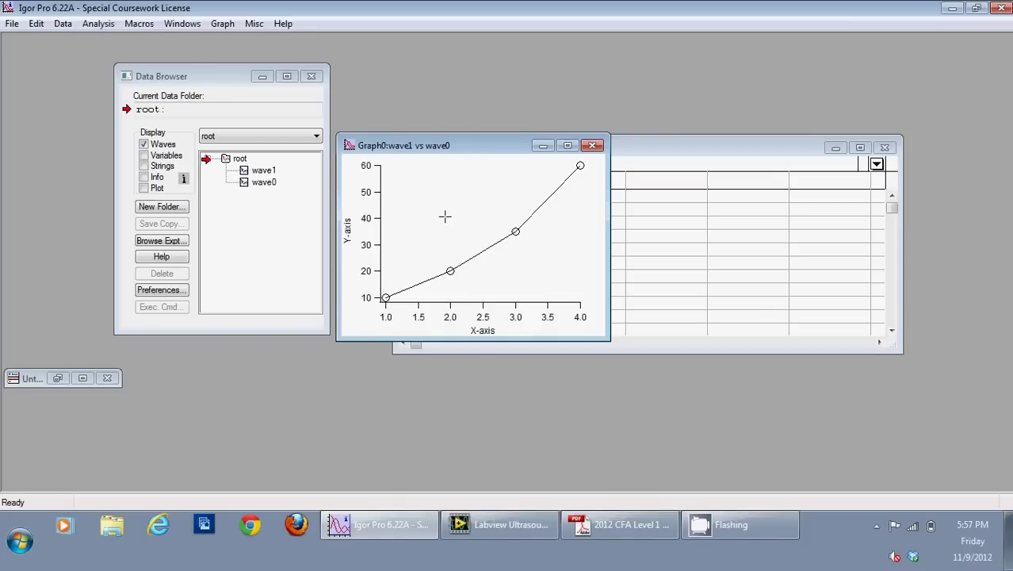
Open Curve Fitting beside the graph, look through the available fit functions and keep line as the function.
{"action": "left_click", "coordinate": [63, 24]}
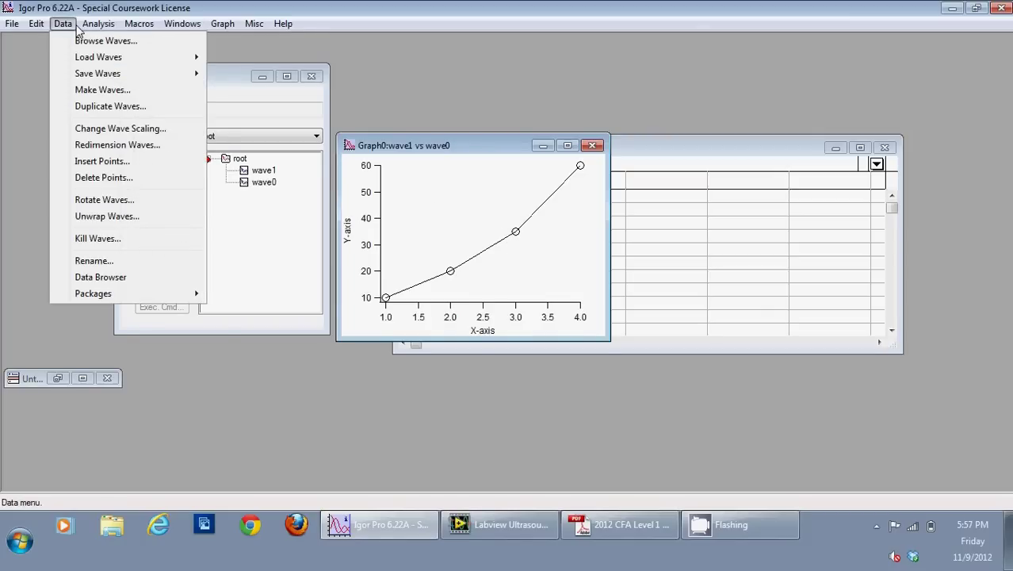
{"action": "mouse_move", "coordinate": [105, 27]}
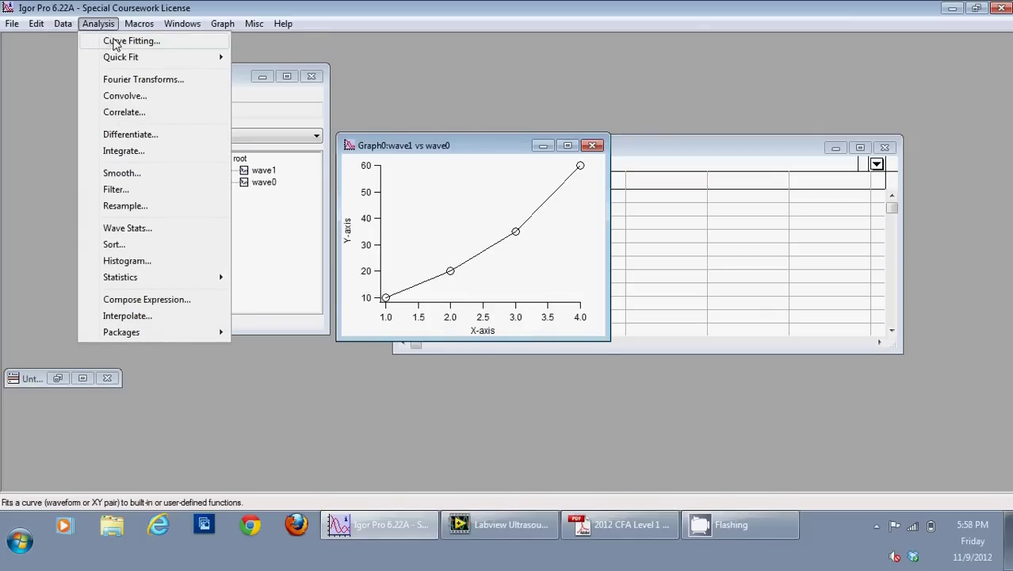
{"action": "left_click", "coordinate": [115, 41]}
{"action": "left_click_drag", "start_coordinate": [586, 68], "coordinate": [734, 149]}
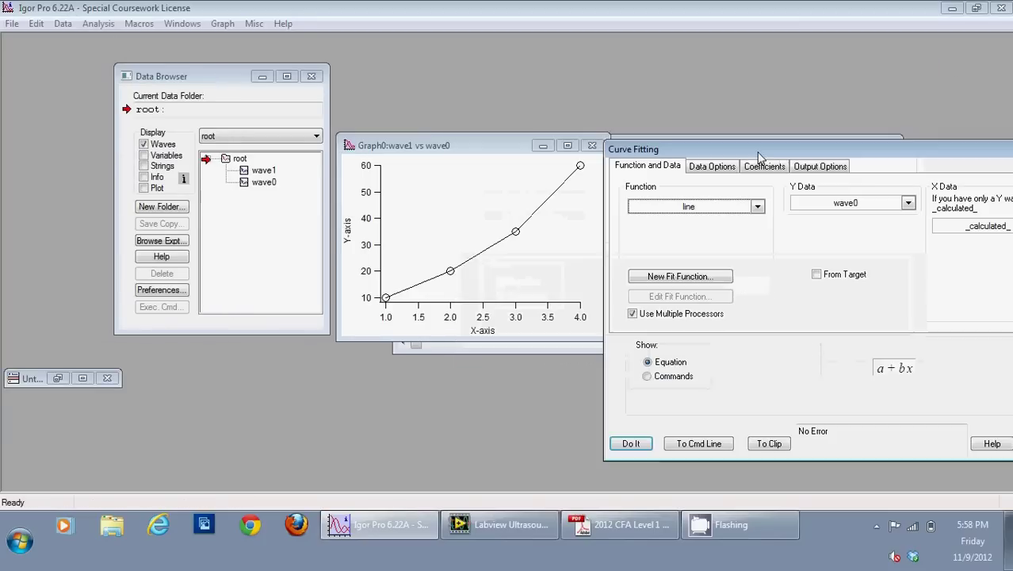
{"action": "left_click", "coordinate": [729, 207]}
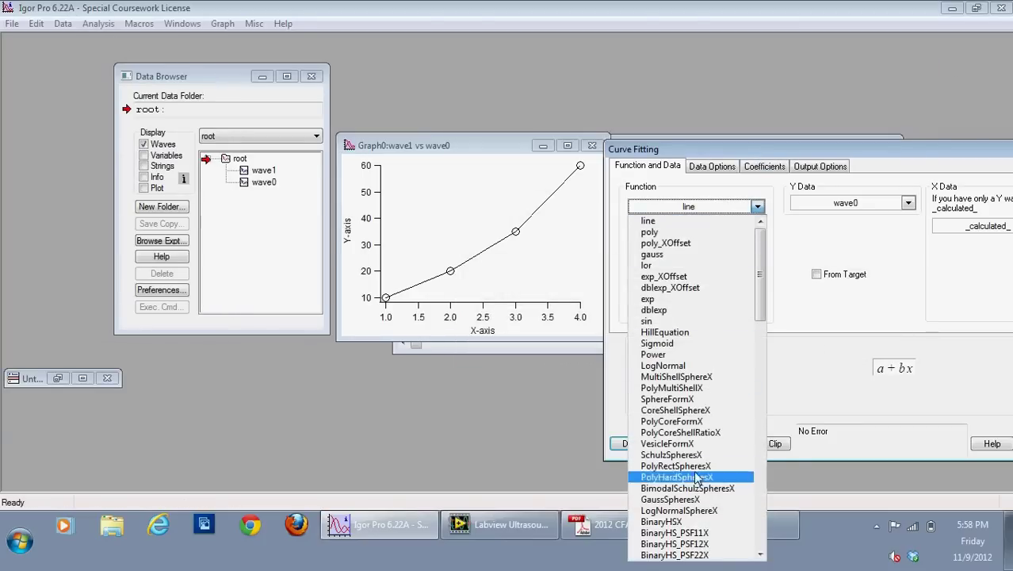
{"action": "left_click", "coordinate": [717, 213]}
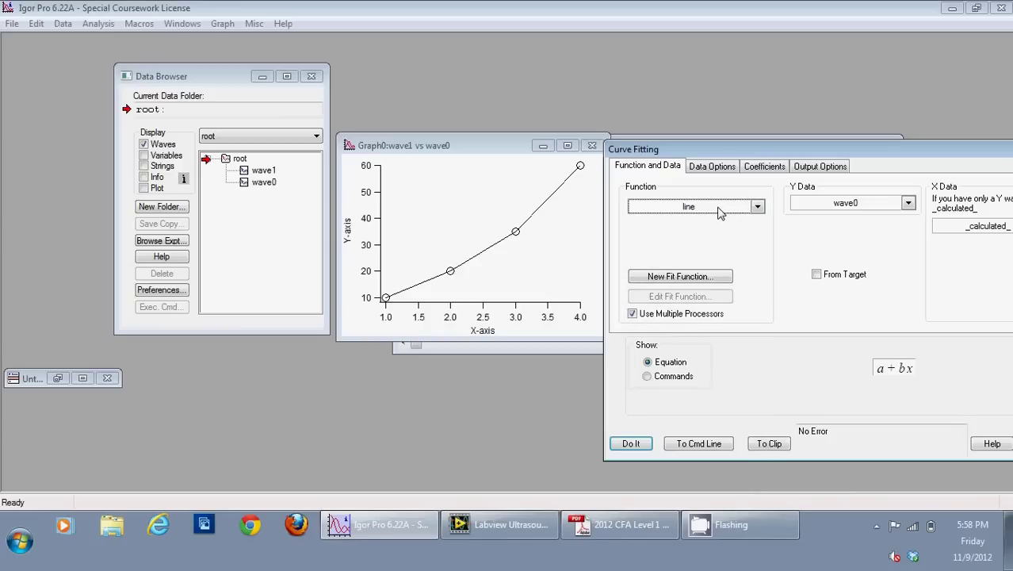
Set wave1 as the Y data and wave0 as the X data for the curve fit.
{"action": "left_click", "coordinate": [848, 206]}
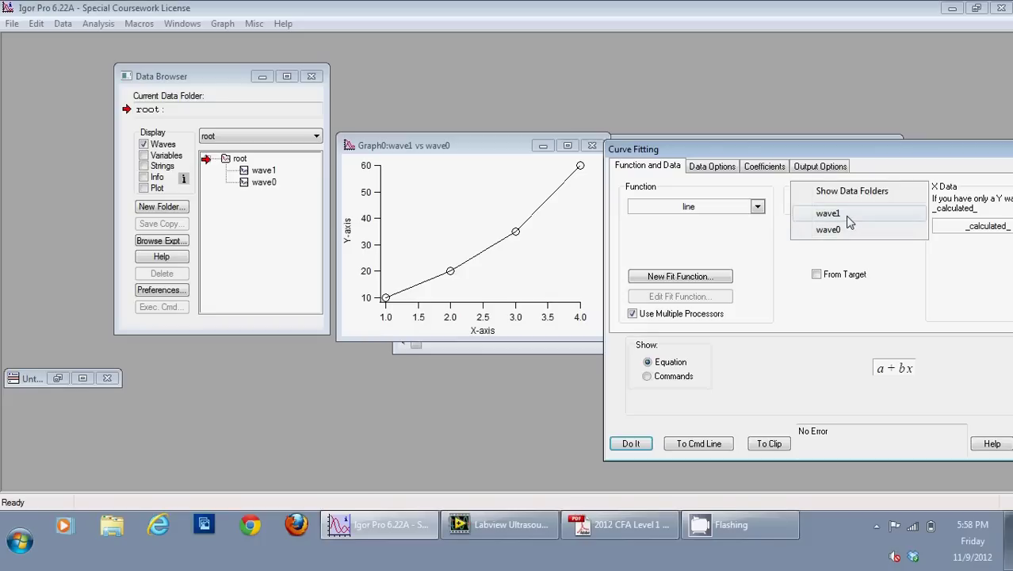
{"action": "left_click", "coordinate": [848, 222]}
{"action": "left_click", "coordinate": [971, 226]}
{"action": "left_click", "coordinate": [947, 253]}
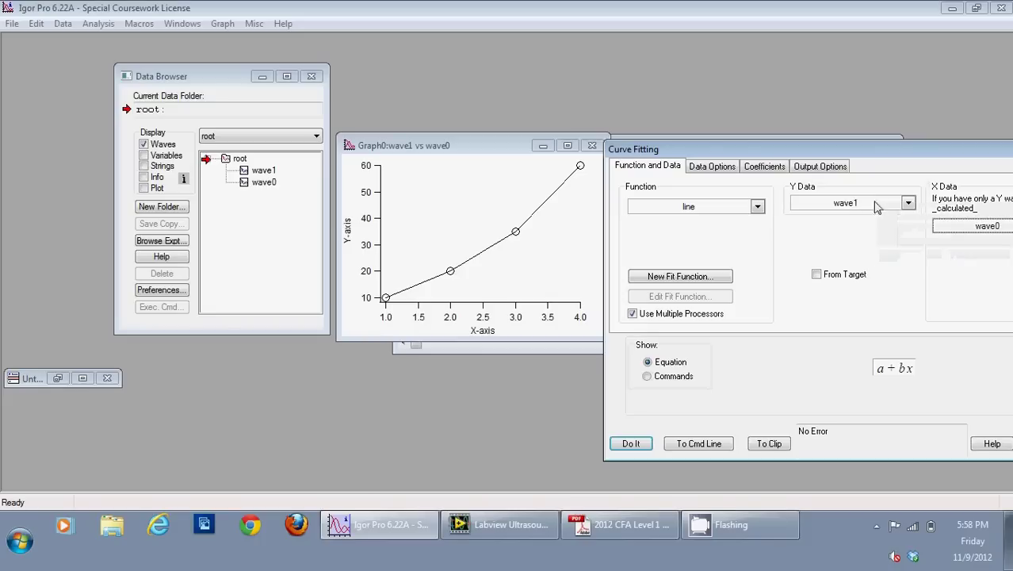
Review the curve fit's data options and coefficient guesses, keep Auto guess, and run the line fit.
{"action": "left_click_drag", "start_coordinate": [695, 154], "coordinate": [487, 149]}
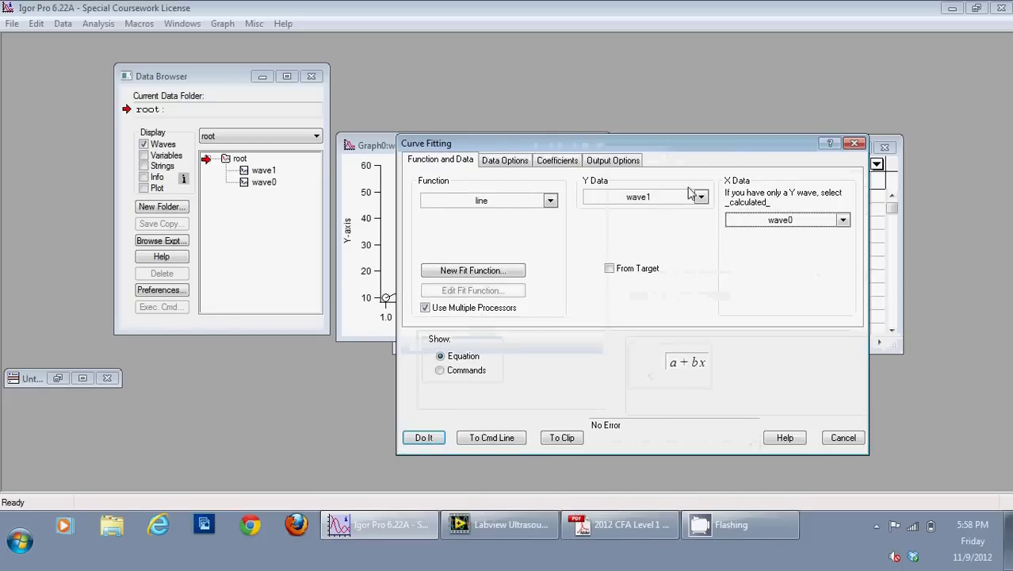
{"action": "left_click", "coordinate": [498, 161]}
{"action": "left_click", "coordinate": [550, 162]}
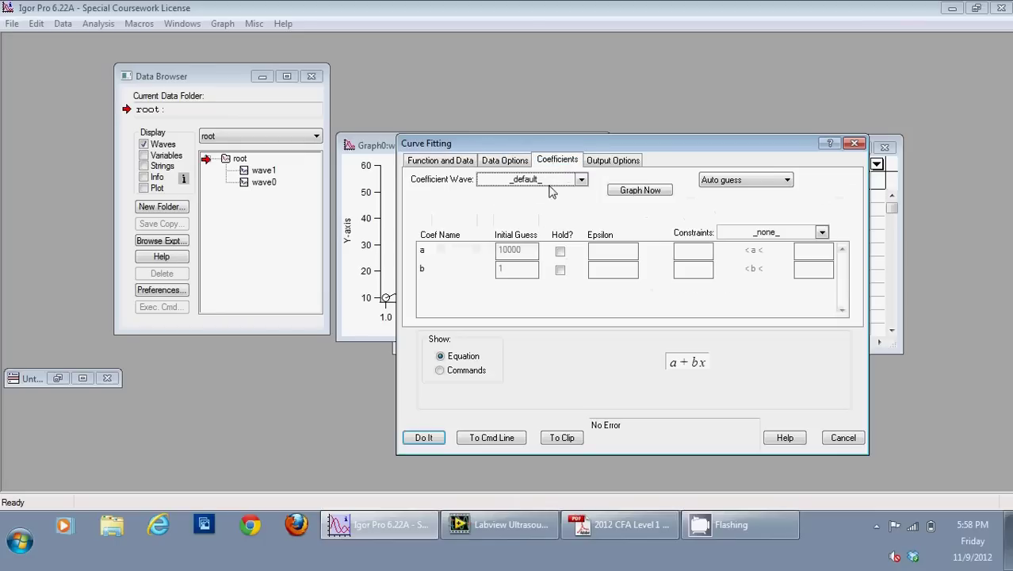
{"action": "left_click", "coordinate": [505, 255]}
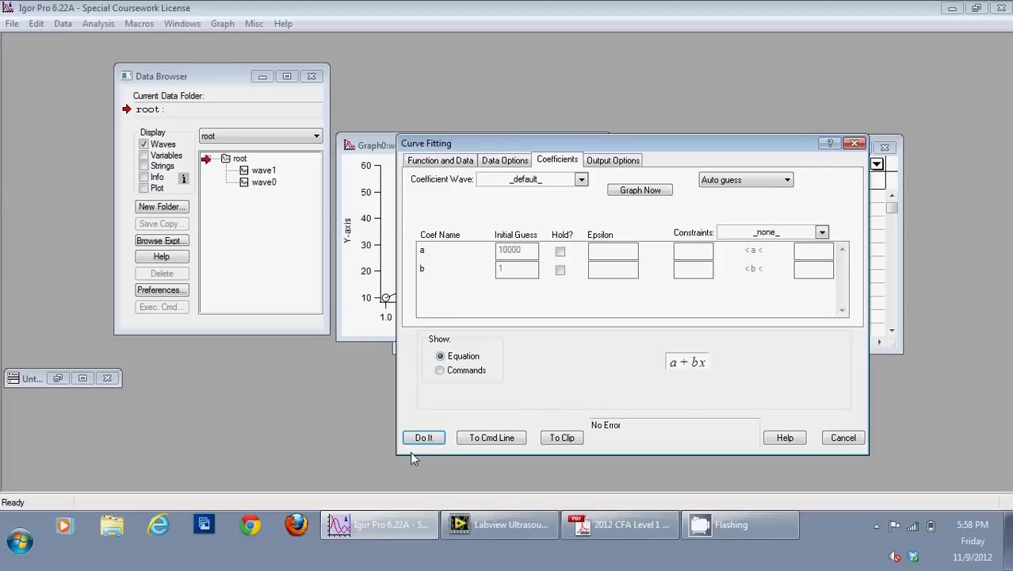
{"action": "left_click", "coordinate": [432, 439]}
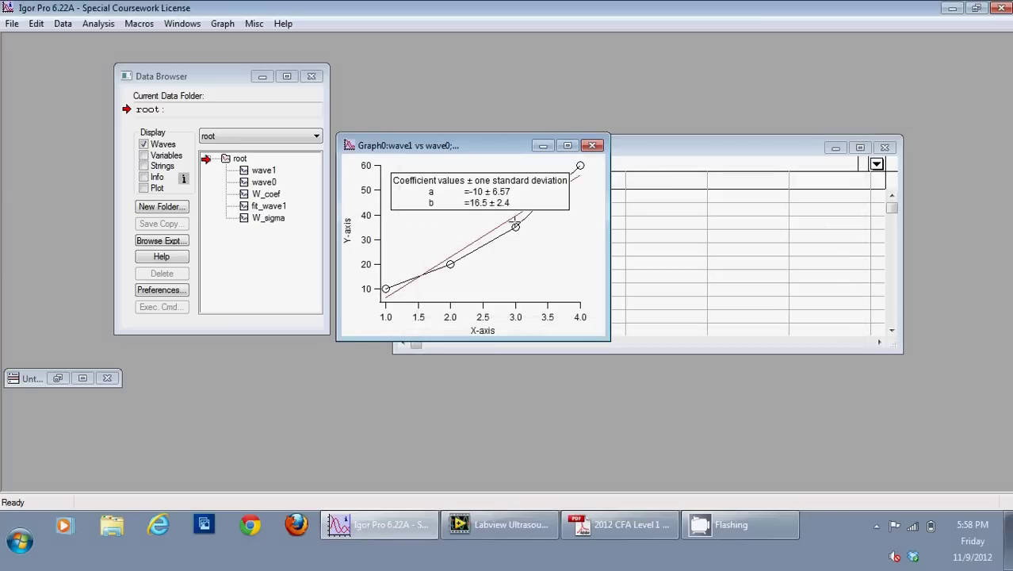
Enlarge the graph window and move the fit coefficients box into the plot's upper-left area, clear of the traces.
{"action": "mouse_move", "coordinate": [504, 191]}
{"action": "left_mouse_down"}
{"action": "mouse_move", "coordinate": [484, 244]}
{"action": "mouse_move", "coordinate": [502, 224]}
{"action": "mouse_move", "coordinate": [508, 175]}
{"action": "left_mouse_up"}
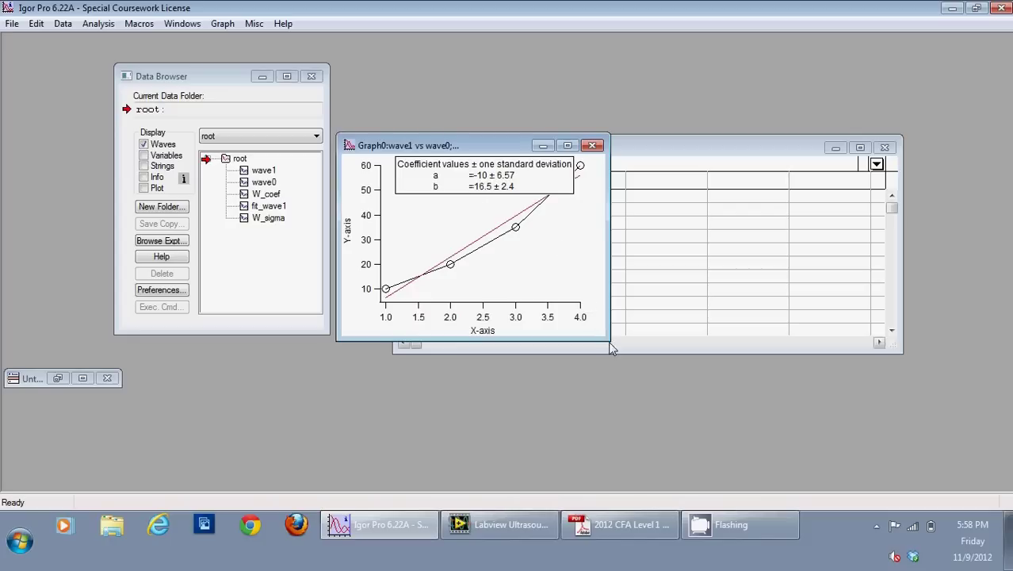
{"action": "left_click_drag", "start_coordinate": [610, 340], "coordinate": [784, 420]}
{"action": "left_click_drag", "start_coordinate": [665, 191], "coordinate": [515, 201]}
{"action": "left_click_drag", "start_coordinate": [780, 424], "coordinate": [675, 397]}
{"action": "mouse_move", "coordinate": [489, 208]}
{"action": "left_mouse_down"}
{"action": "mouse_move", "coordinate": [544, 185]}
{"action": "mouse_move", "coordinate": [532, 198]}
{"action": "left_mouse_up"}
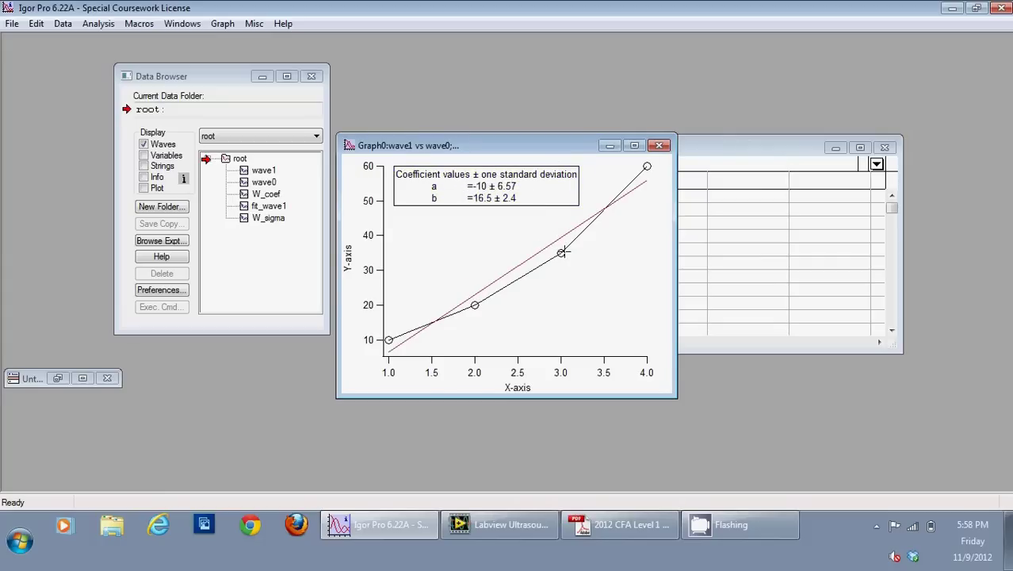
Set wave1's trace mode to Markers and fit_wave1's line size to 1.5, and apply the changes.
{"action": "double_click", "coordinate": [561, 252]}
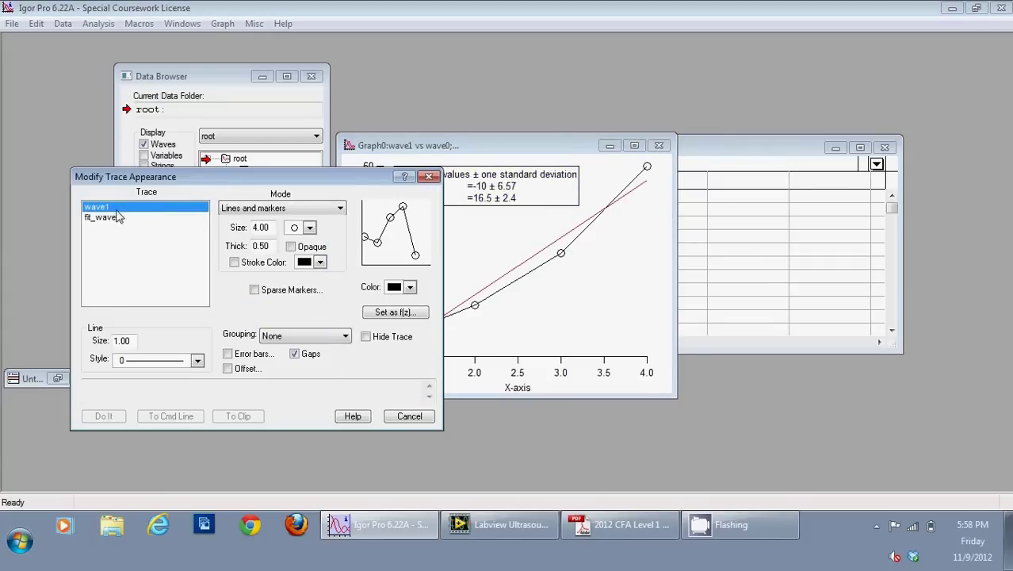
{"action": "left_click", "coordinate": [234, 215]}
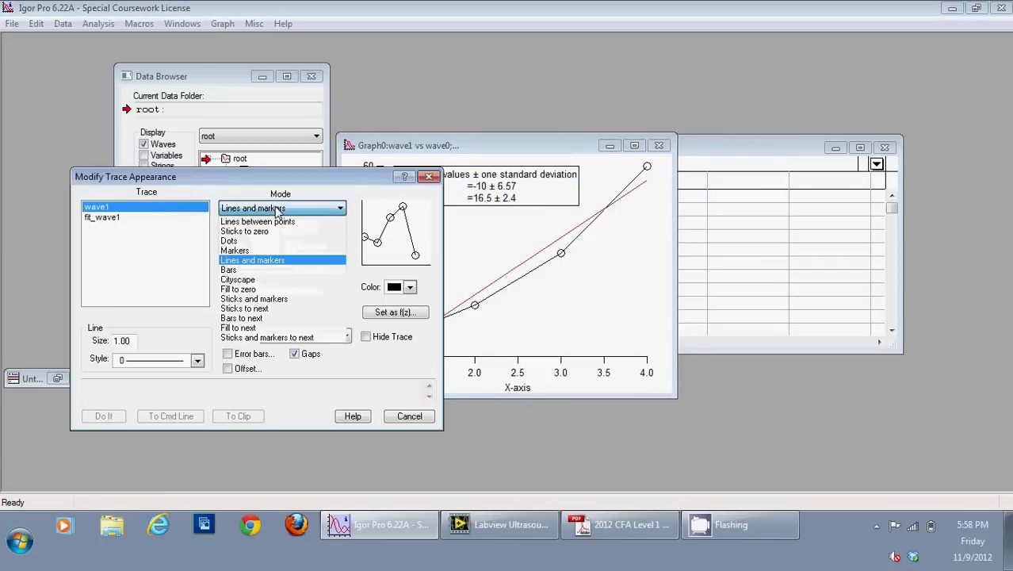
{"action": "left_click", "coordinate": [267, 251]}
{"action": "left_click", "coordinate": [101, 217]}
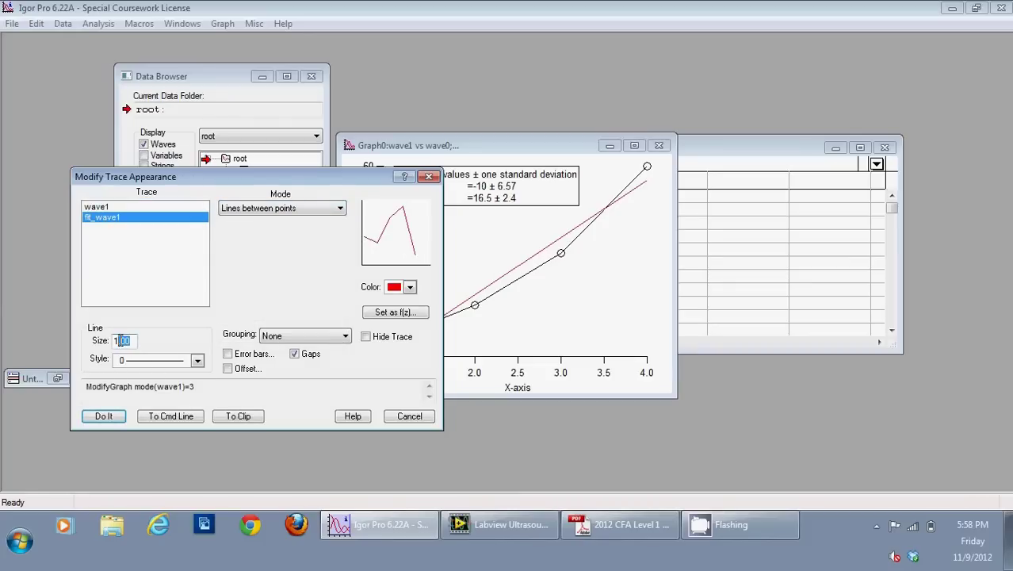
{"action": "type", "text": ".5"}
{"action": "left_click", "coordinate": [103, 416]}
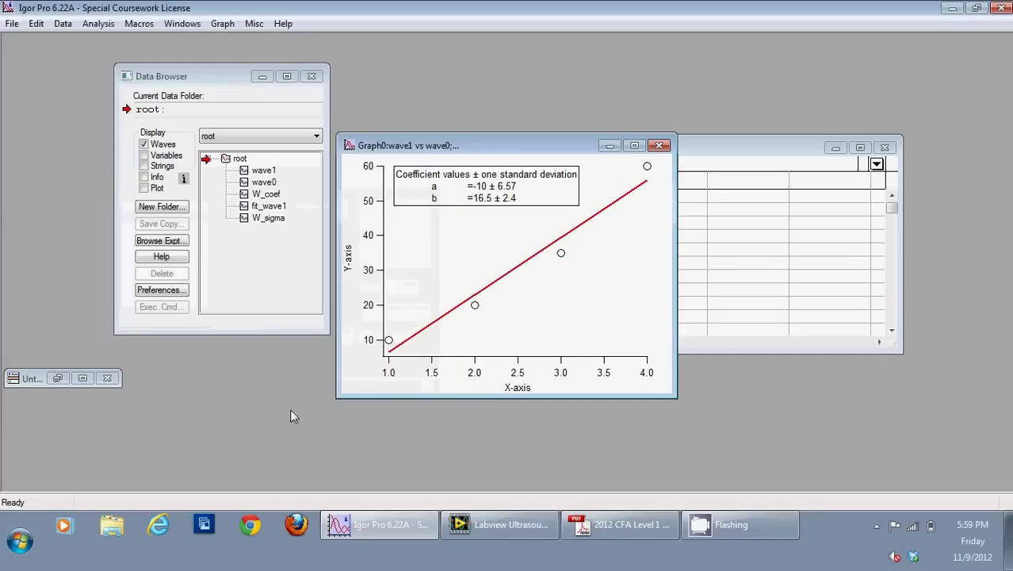
Give the fit_wave1 trace dashed line style 7 and a black colour, and apply the changes.
{"action": "double_click", "coordinate": [514, 272]}
{"action": "left_click", "coordinate": [182, 359]}
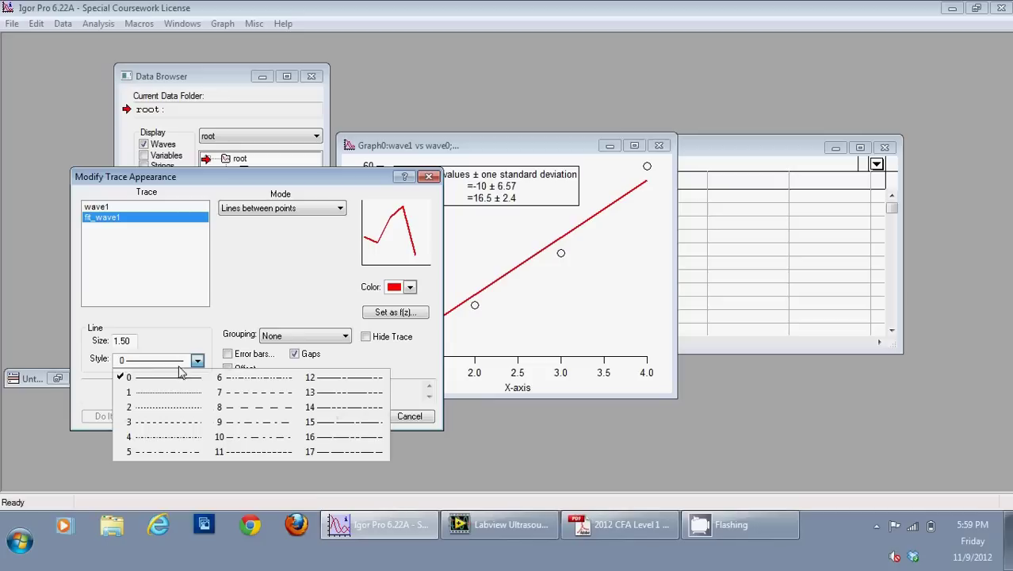
{"action": "left_click", "coordinate": [260, 392]}
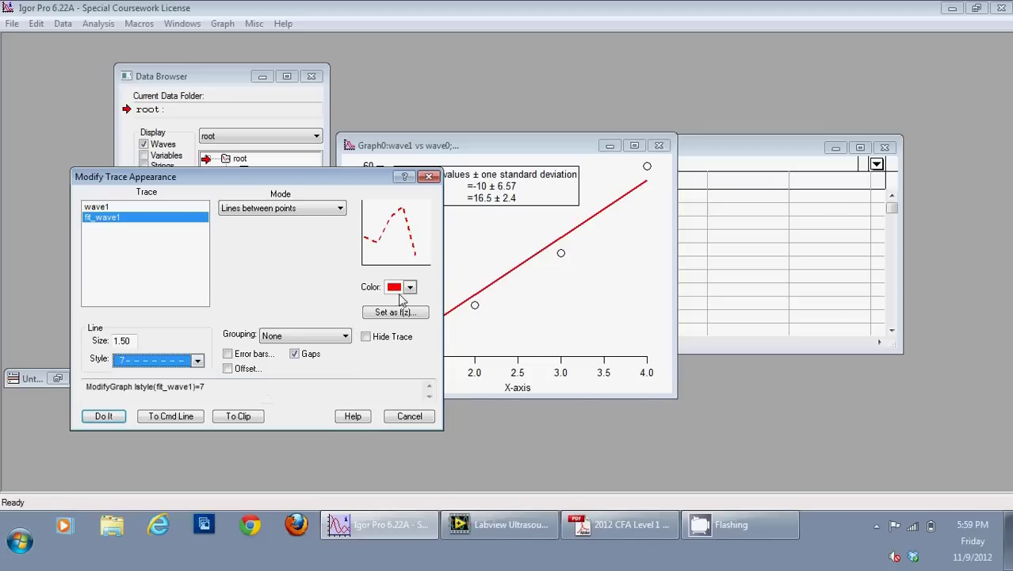
{"action": "left_click", "coordinate": [400, 294]}
{"action": "left_click", "coordinate": [470, 298]}
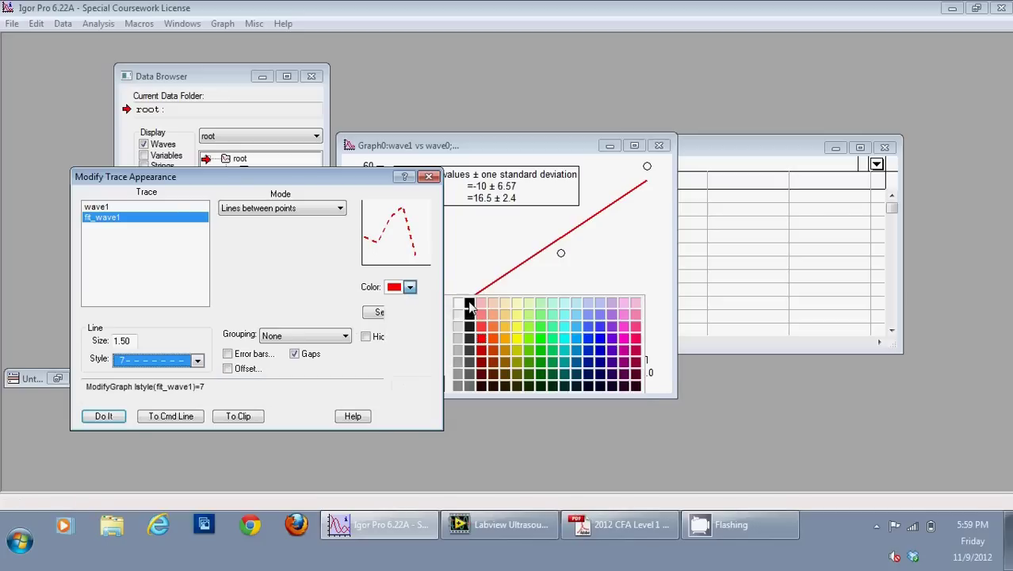
{"action": "left_click", "coordinate": [104, 416]}
Delete the fit coefficients text box from the graph and shrink the graph window.
{"action": "left_click_drag", "start_coordinate": [516, 205], "coordinate": [513, 204]}
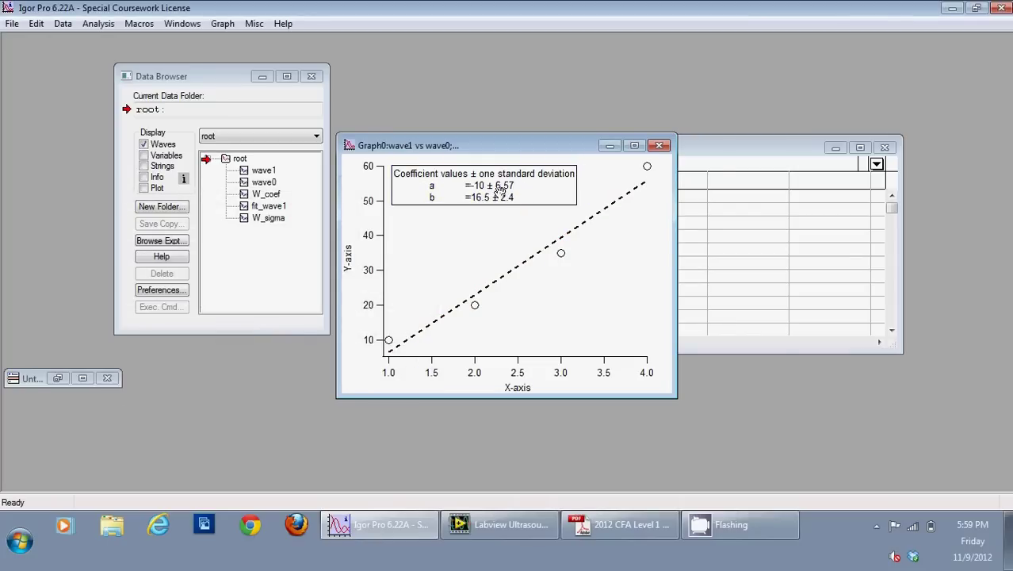
{"action": "double_click", "coordinate": [498, 189]}
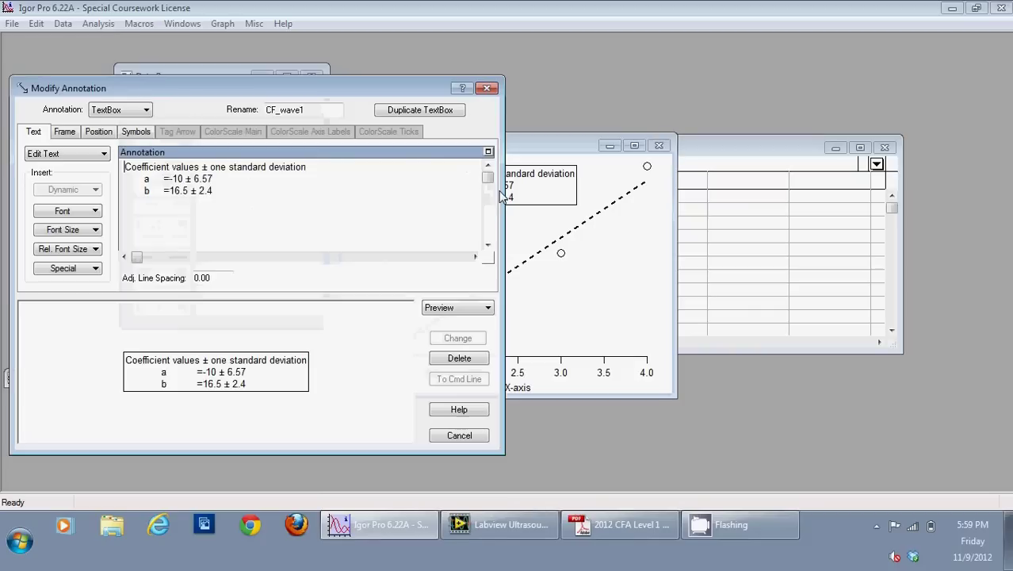
{"action": "left_click", "coordinate": [458, 358]}
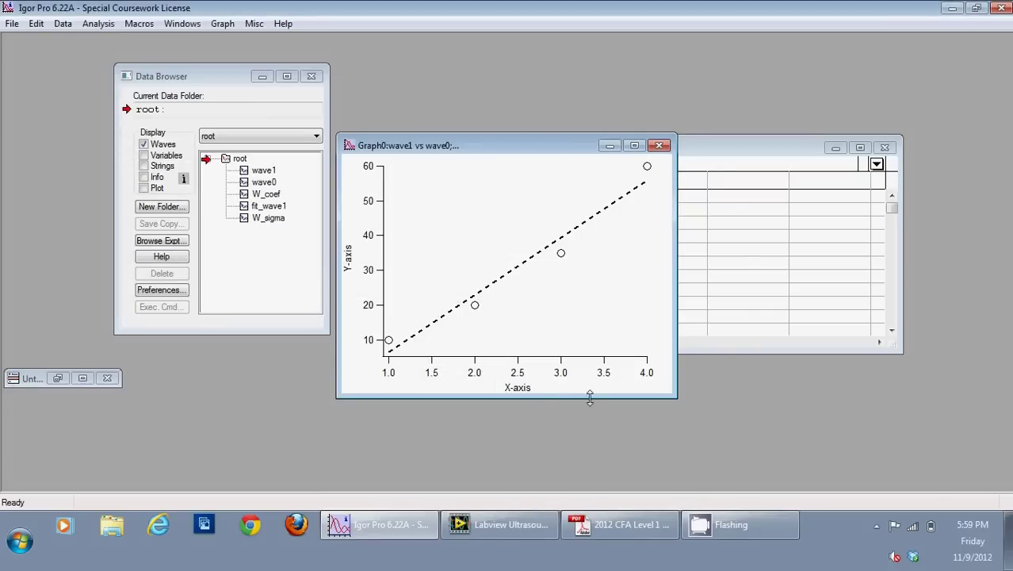
{"action": "left_click_drag", "start_coordinate": [668, 394], "coordinate": [547, 322]}
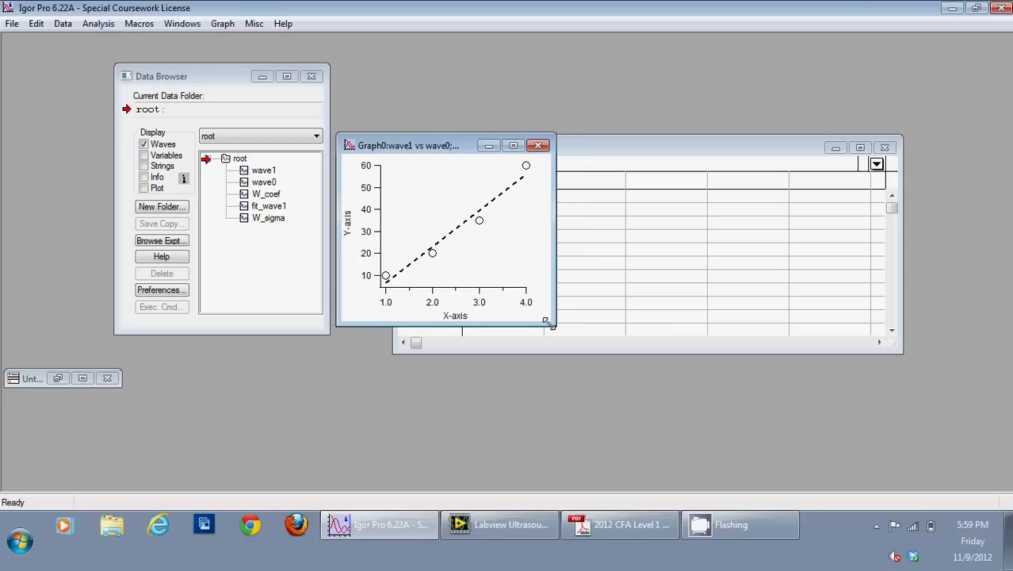
Open a blank document in Microsoft Word and paste a copy of the Igor Pro graph into it.
{"action": "left_click", "coordinate": [20, 540]}
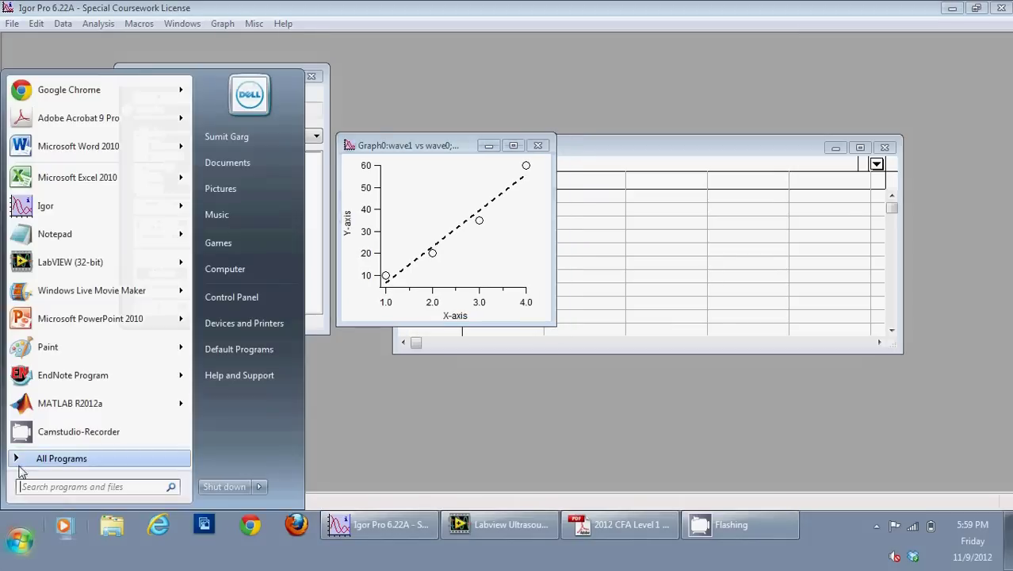
{"action": "left_click", "coordinate": [96, 139]}
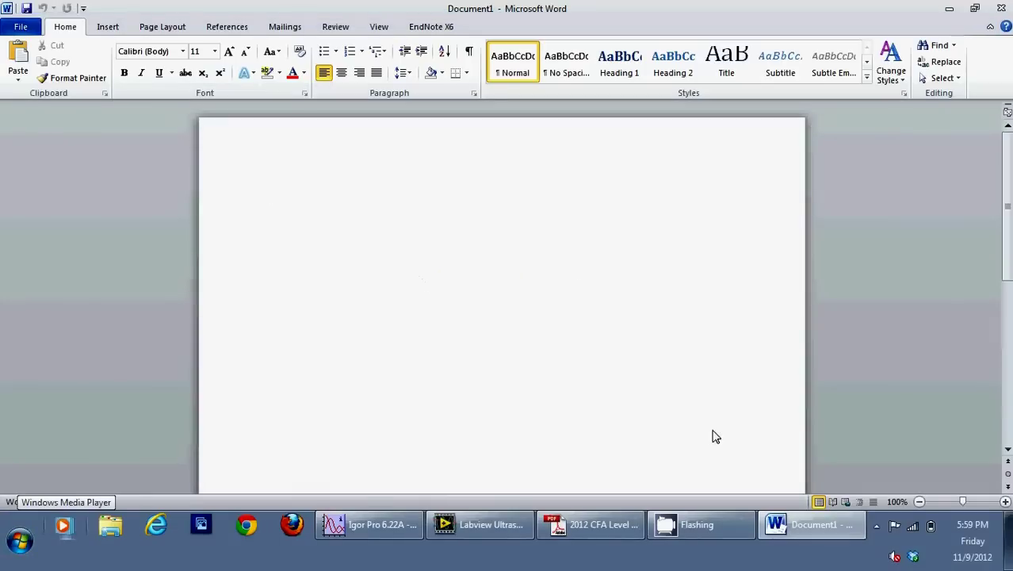
{"action": "left_click", "coordinate": [845, 537]}
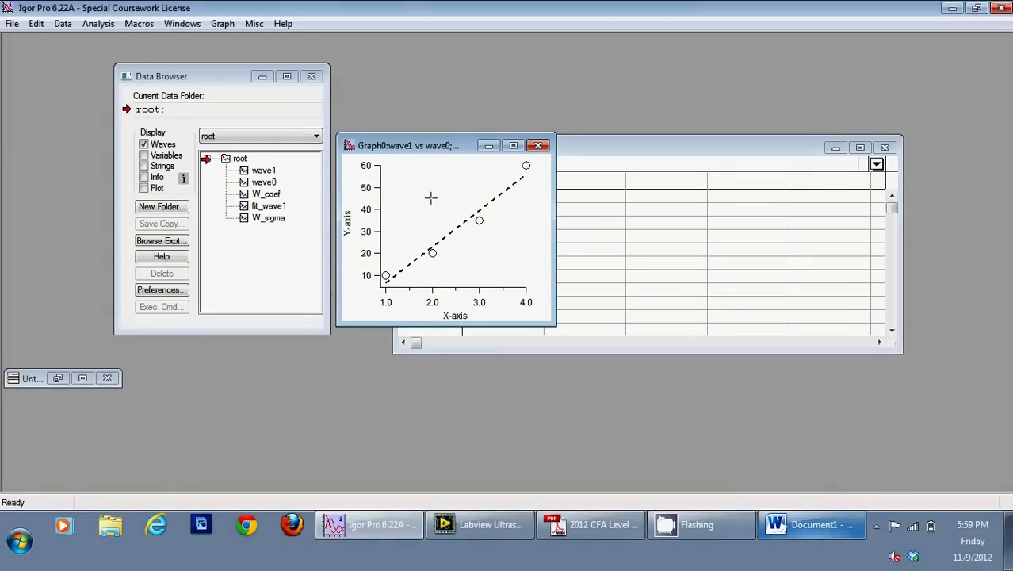
{"action": "left_click", "coordinate": [790, 530]}
{"action": "key", "text": "ctrl+v"}
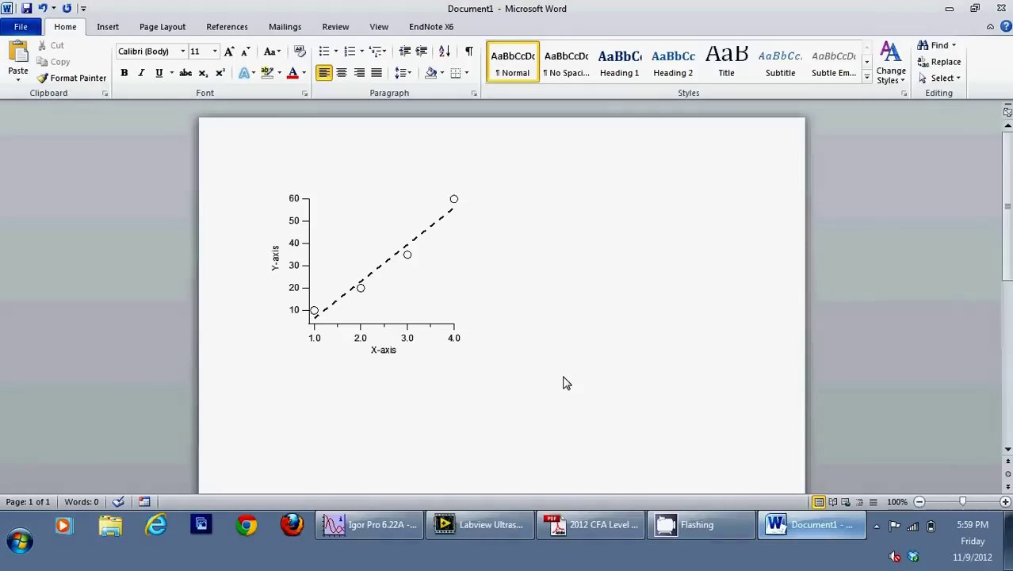
Switch back to Igor Pro and move the graph window up, away from the Data Browser.
{"action": "left_click", "coordinate": [791, 529]}
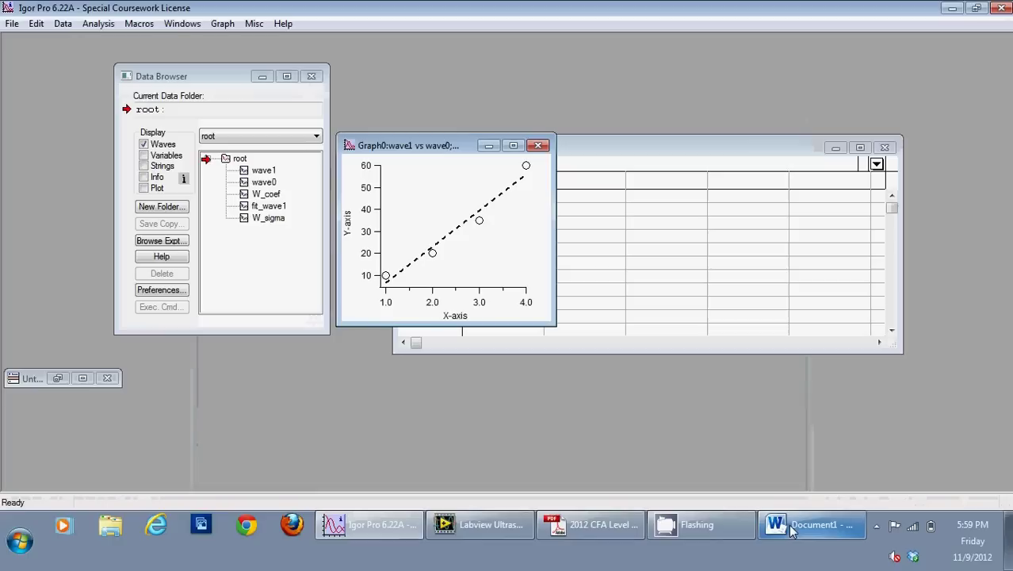
{"action": "left_click_drag", "start_coordinate": [421, 149], "coordinate": [570, 66]}
{"action": "left_click", "coordinate": [181, 23]}
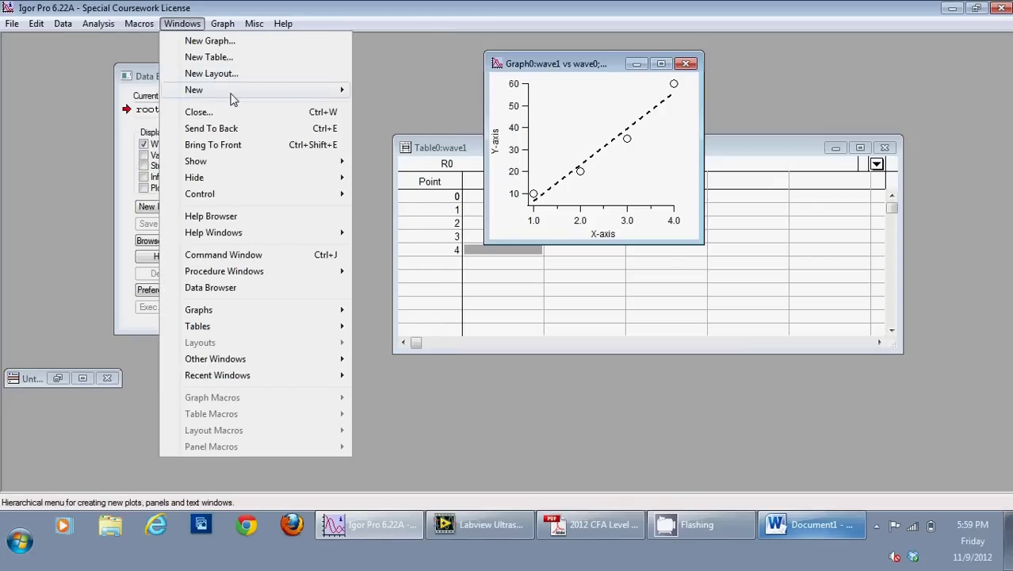
{"action": "mouse_move", "coordinate": [234, 95]}
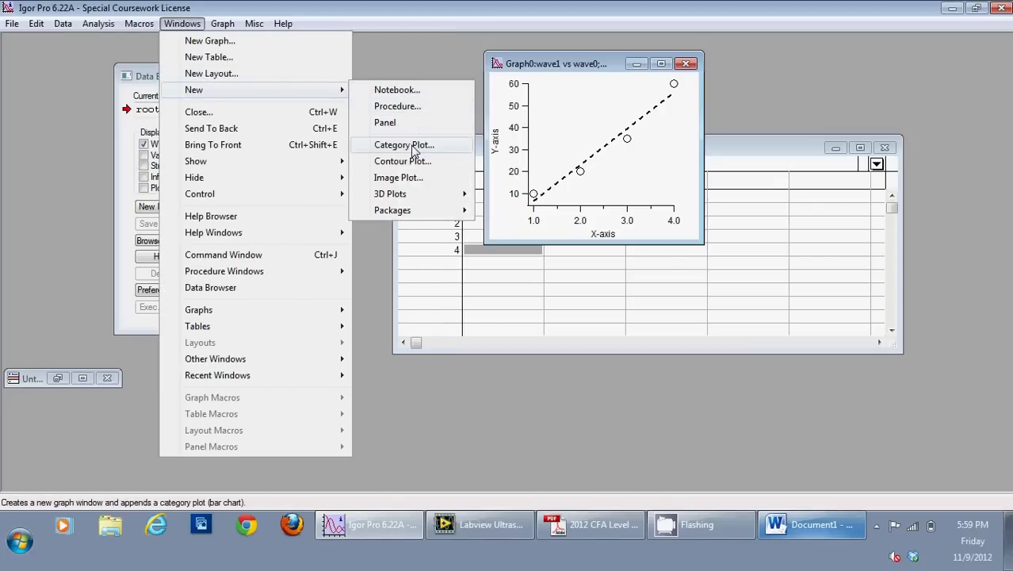
{"action": "left_click", "coordinate": [410, 152]}
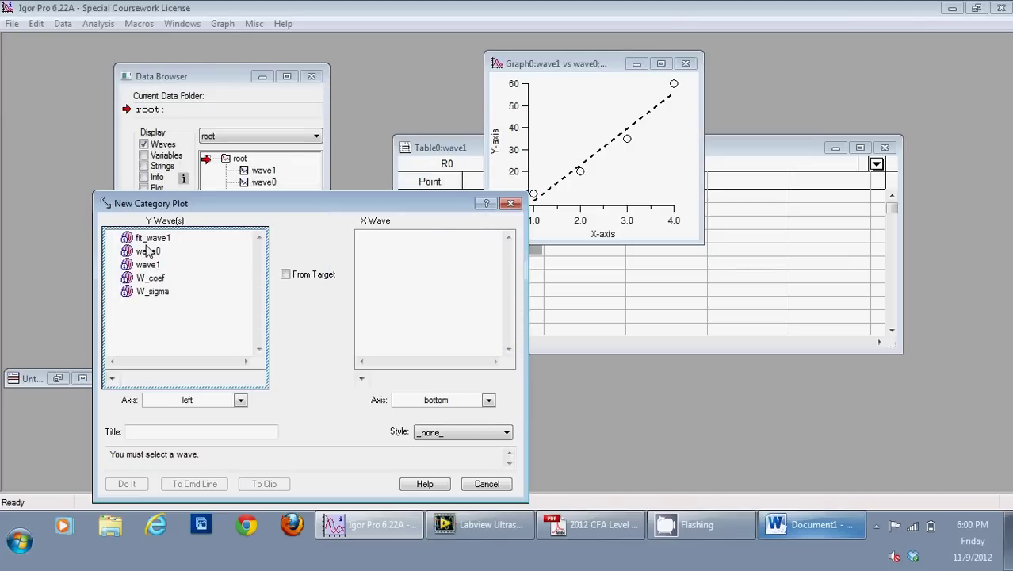
{"action": "left_click", "coordinate": [472, 484]}
Bring the wave1 table forward, clear of the graph, and enter first names in rows 0 and 1 of a new column beside wave1.
{"action": "left_click", "coordinate": [626, 317]}
{"action": "left_click_drag", "start_coordinate": [662, 153], "coordinate": [383, 232]}
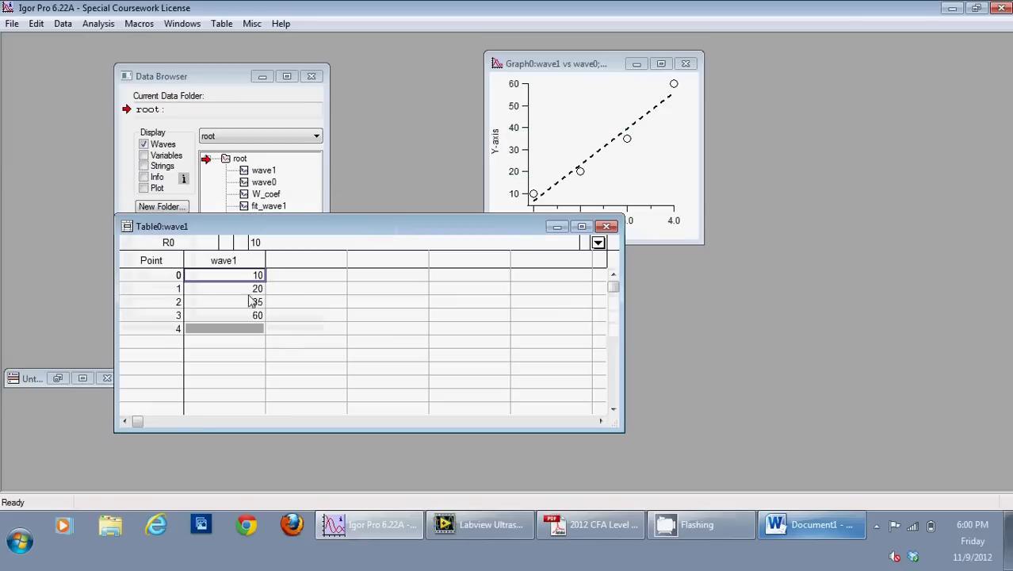
{"action": "left_click", "coordinate": [313, 276]}
{"action": "type", "text": "John"}
{"action": "key", "text": "Return"}
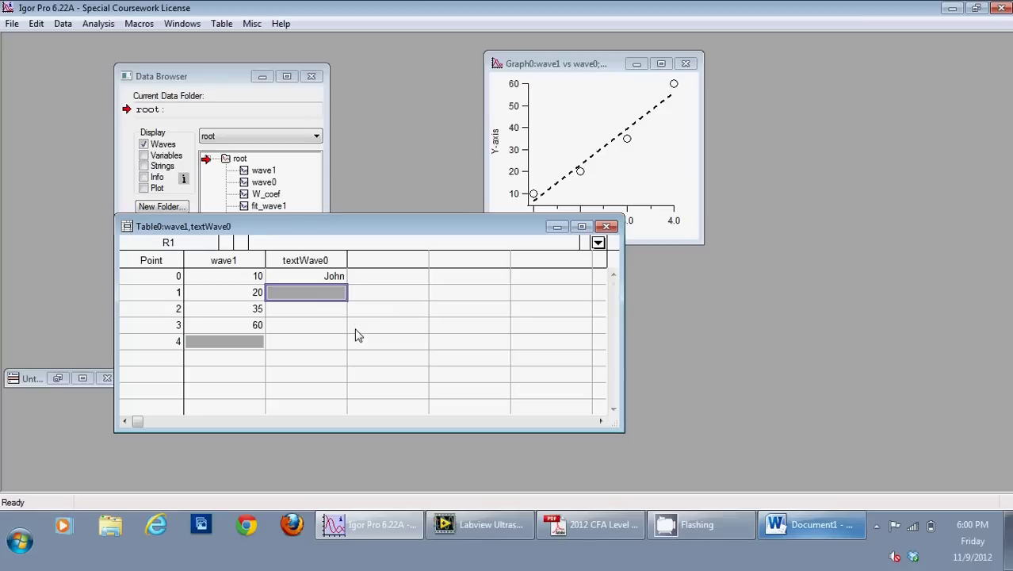
{"action": "type", "text": "Marry"}
{"action": "key", "text": "Return"}
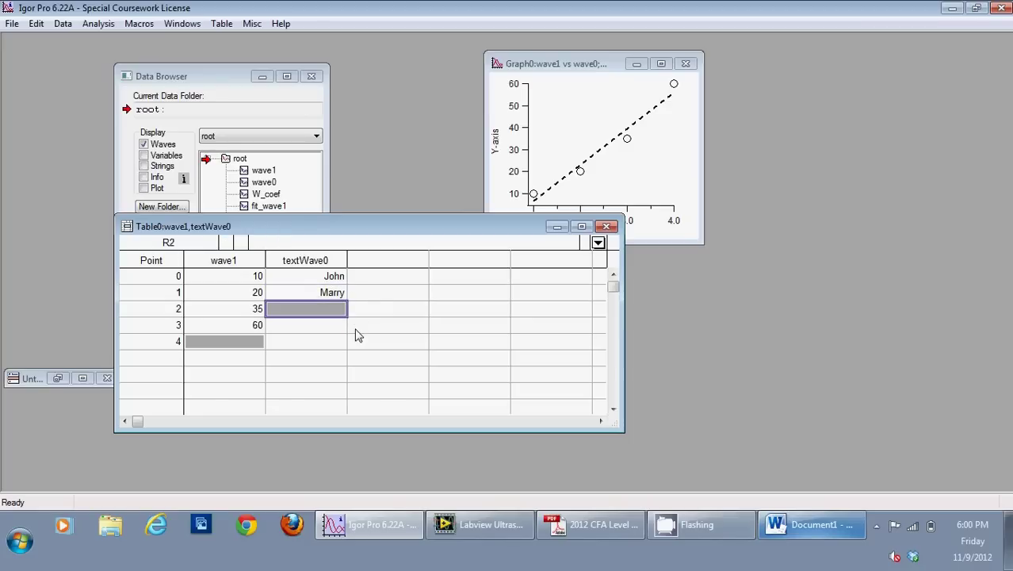
Correct the spelling of the name in row 1 of textWave0 and enter first names in rows 2 and 3.
{"action": "left_click", "coordinate": [319, 293]}
{"action": "type", "text": "Mary"}
{"action": "key", "text": "Return"}
{"action": "type", "text": "Mike"}
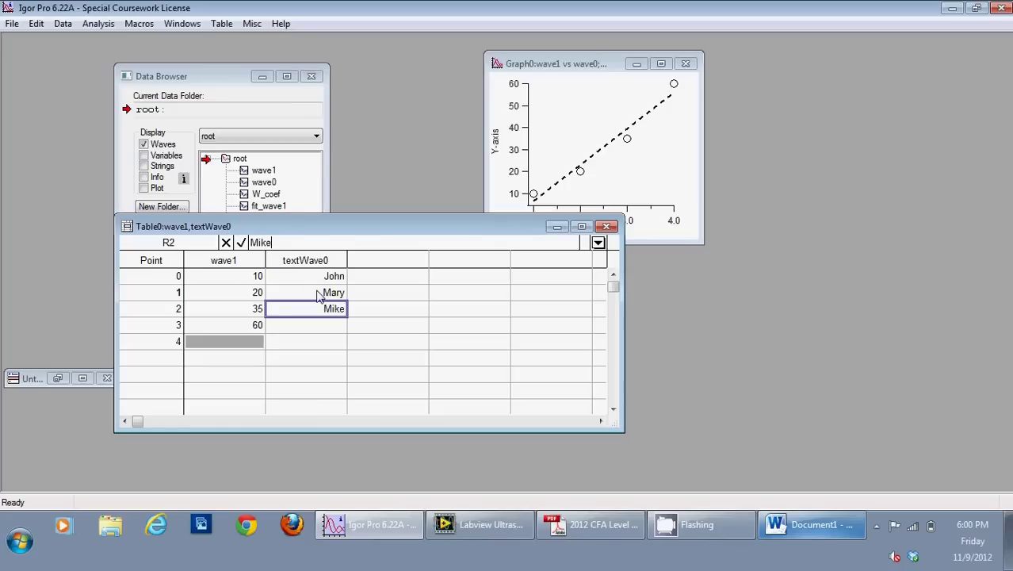
{"action": "key", "text": "Return"}
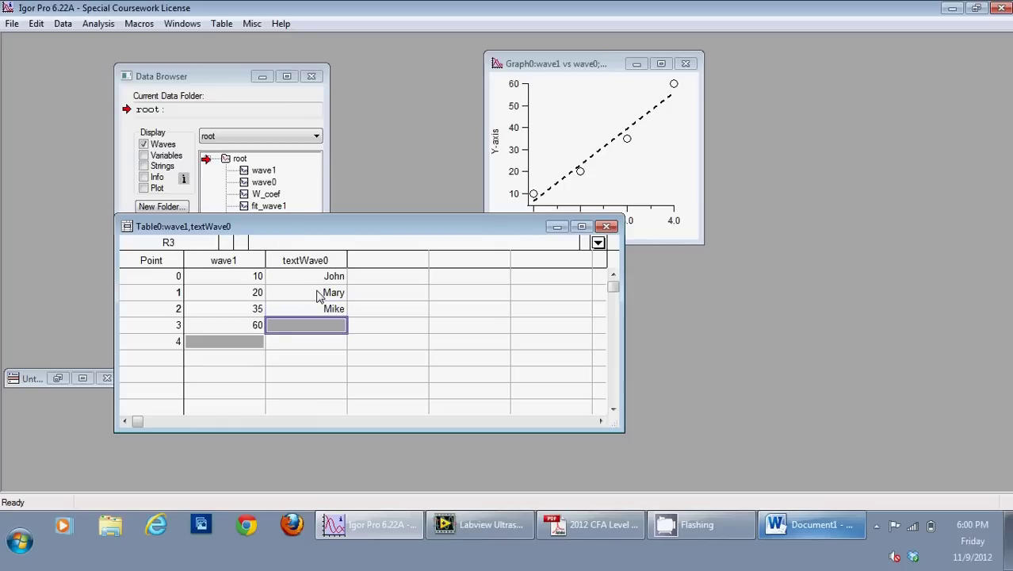
{"action": "type", "text": "nalh"}
{"action": "key", "text": "BackSpace"}
{"action": "key", "text": "BackSpace"}
{"action": "type", "text": "Nathan"}
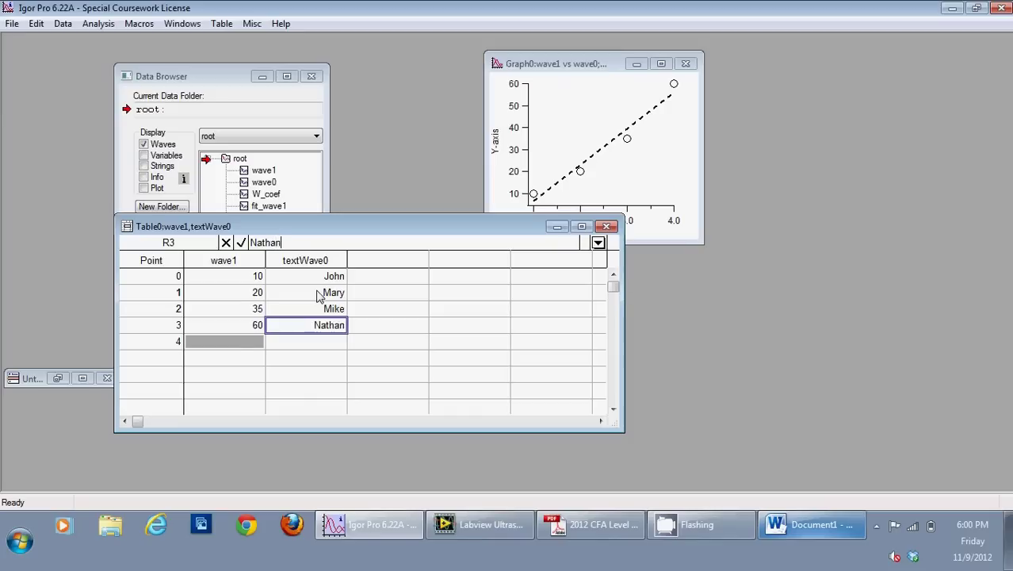
{"action": "key", "text": "Return"}
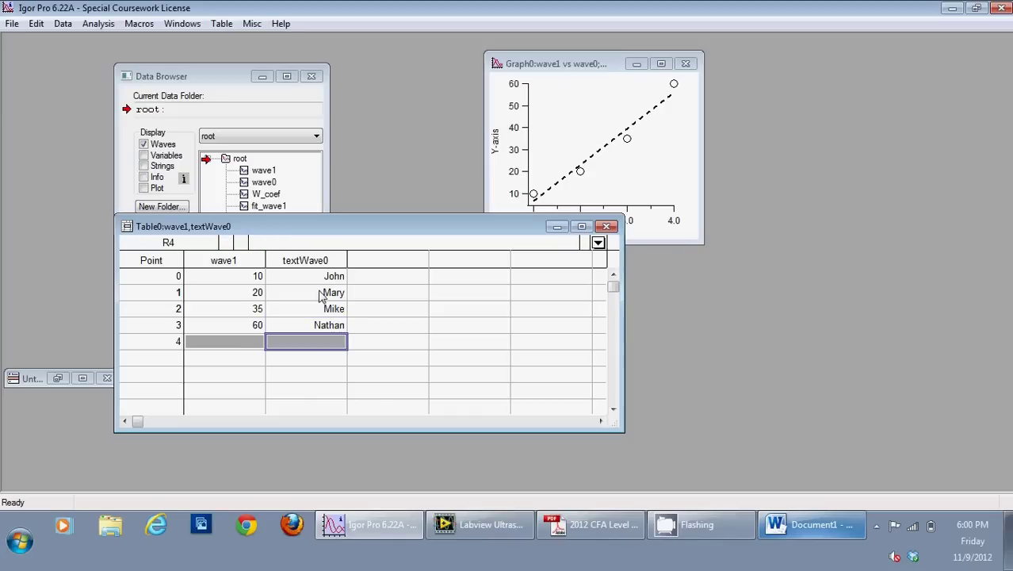
Create a category plot of wave1 against textWave0 and place its window, made taller and narrower, beside the table's name column.
{"action": "left_click", "coordinate": [182, 24]}
{"action": "mouse_move", "coordinate": [255, 90]}
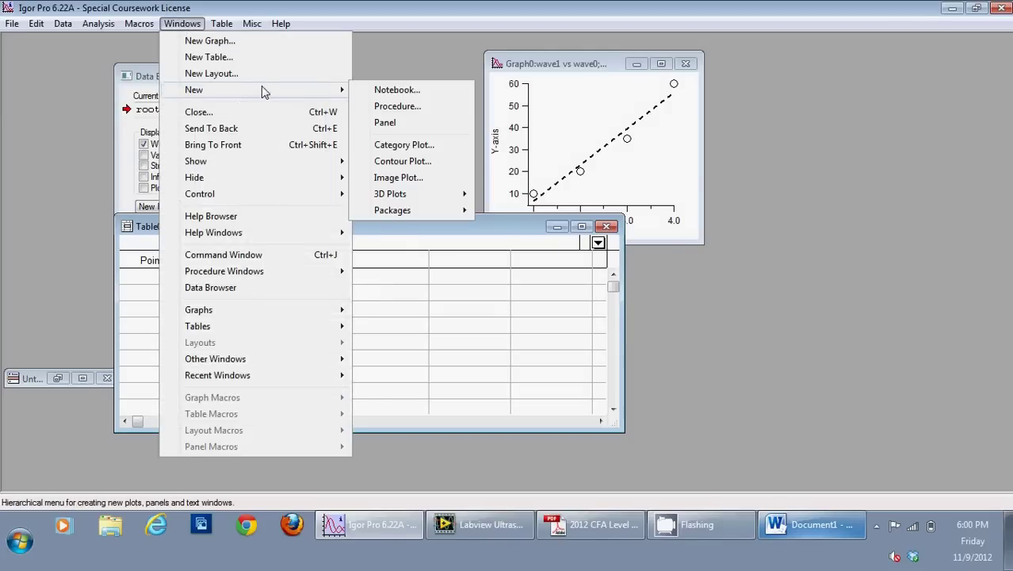
{"action": "left_click", "coordinate": [403, 145]}
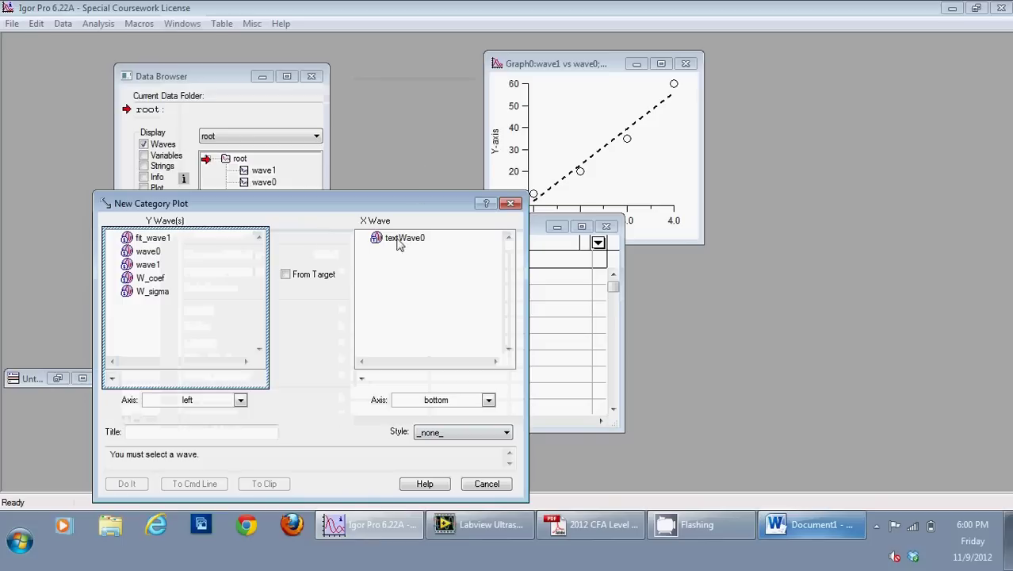
{"action": "left_click", "coordinate": [148, 266]}
{"action": "left_click", "coordinate": [398, 240]}
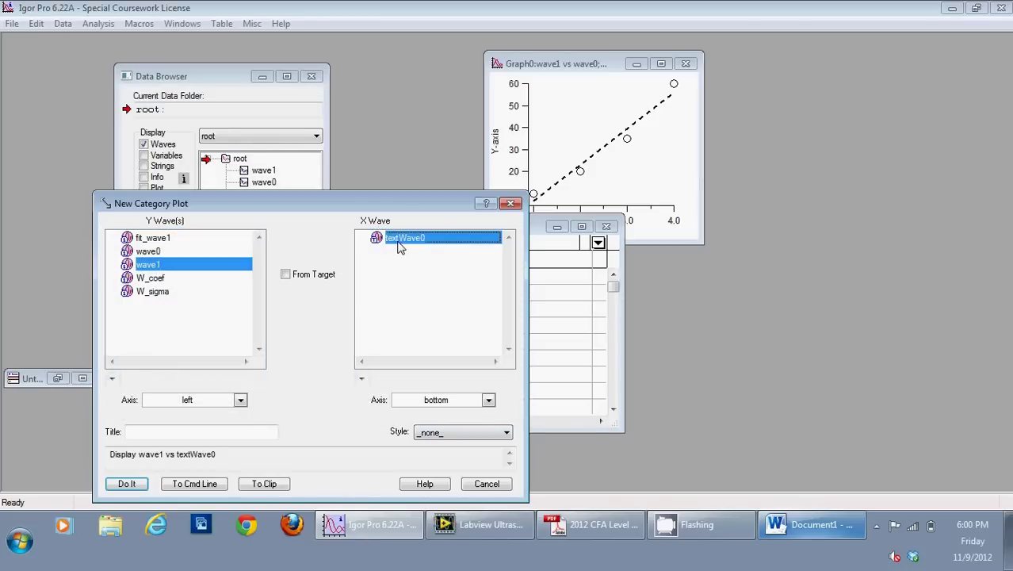
{"action": "left_click", "coordinate": [140, 485]}
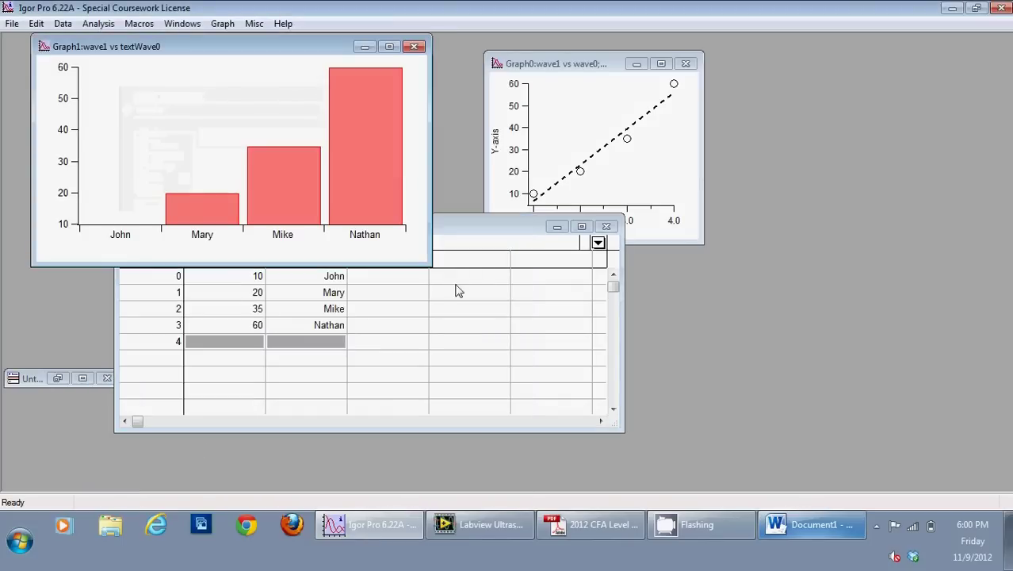
{"action": "left_click_drag", "start_coordinate": [283, 48], "coordinate": [774, 163]}
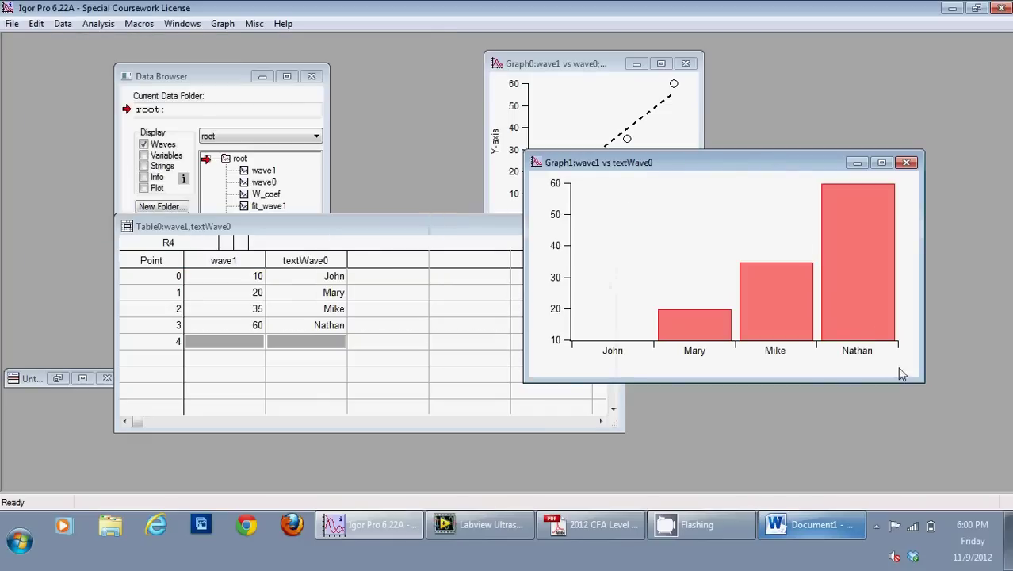
{"action": "left_click_drag", "start_coordinate": [922, 379], "coordinate": [872, 469]}
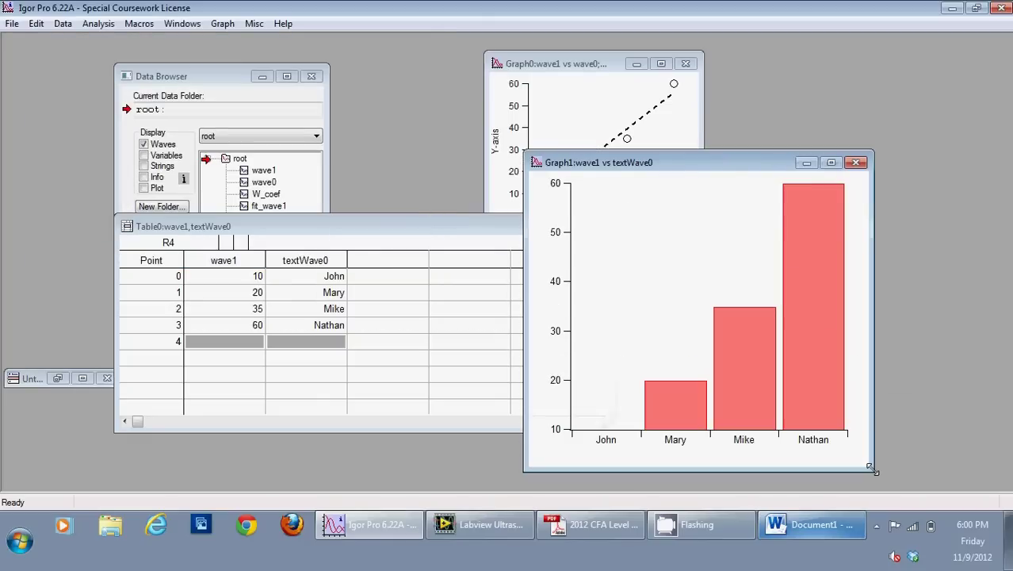
Set the category plot's left axis to a manual range from 0 to 80.
{"action": "double_click", "coordinate": [571, 323]}
{"action": "left_click_drag", "start_coordinate": [735, 100], "coordinate": [257, 110]}
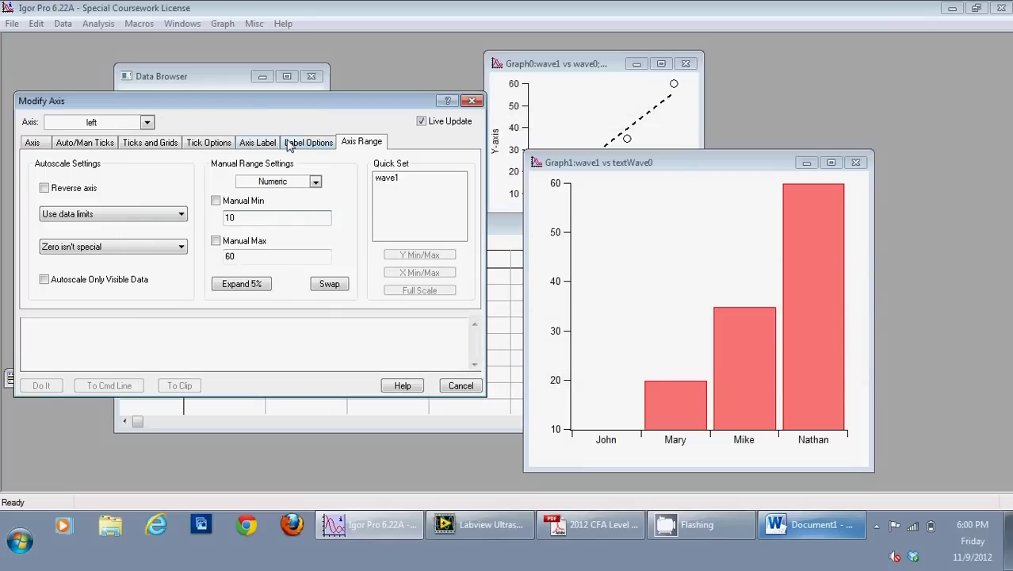
{"action": "double_click", "coordinate": [241, 218]}
{"action": "type", "text": "0"}
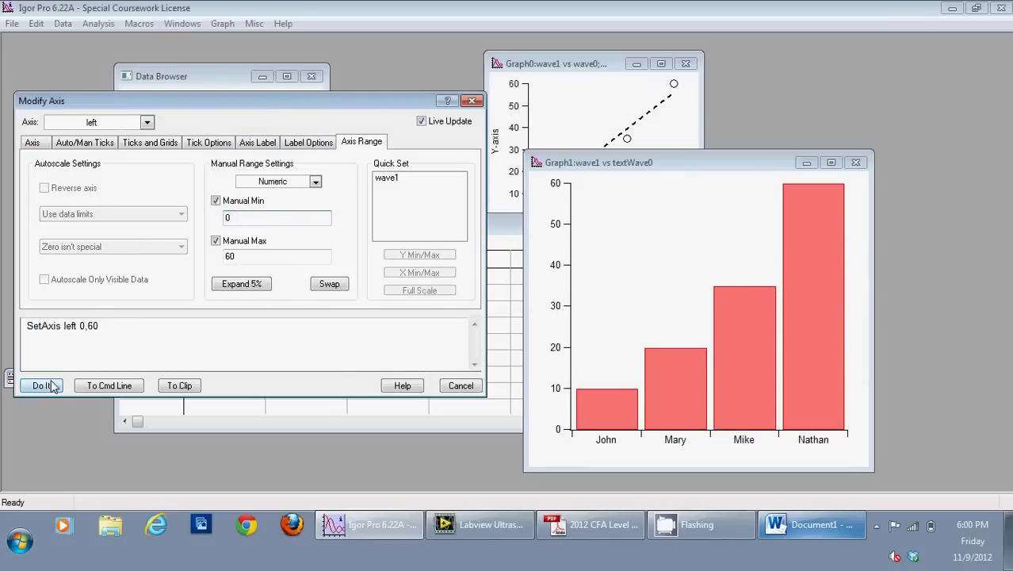
{"action": "left_click", "coordinate": [247, 257]}
{"action": "double_click", "coordinate": [247, 257]}
{"action": "type", "text": "80"}
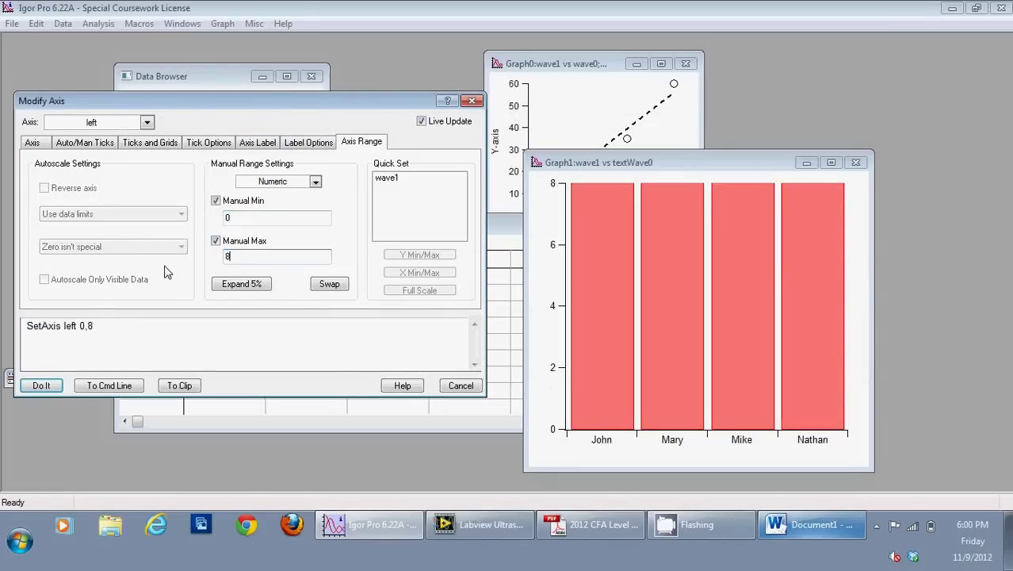
{"action": "left_click", "coordinate": [42, 385]}
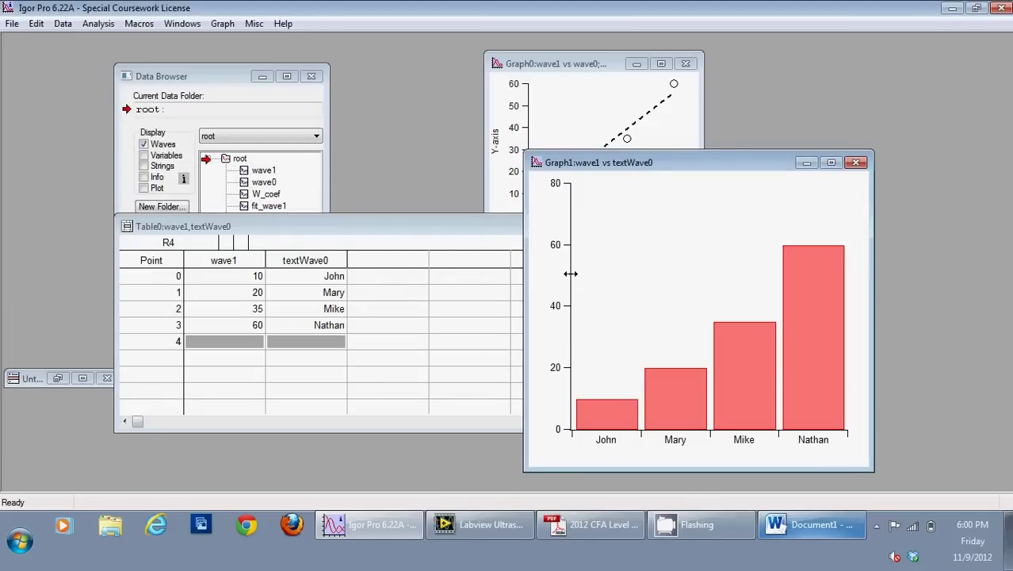
Change the wave1 bars' trace color to dark grey (26112,26112,26112) and their positive fill color to grey (30464,30464,30464).
{"action": "double_click", "coordinate": [672, 396]}
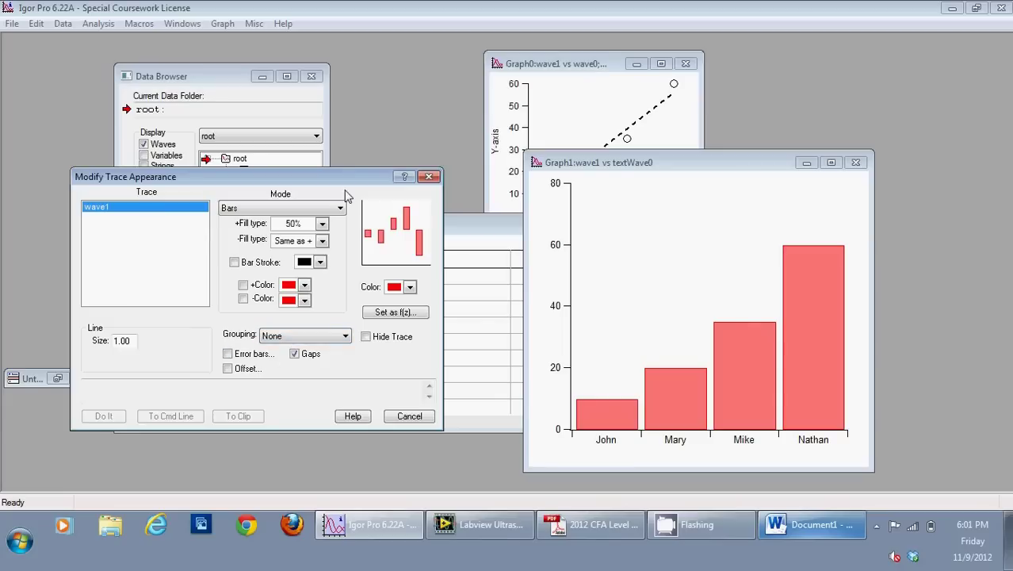
{"action": "left_click", "coordinate": [396, 286]}
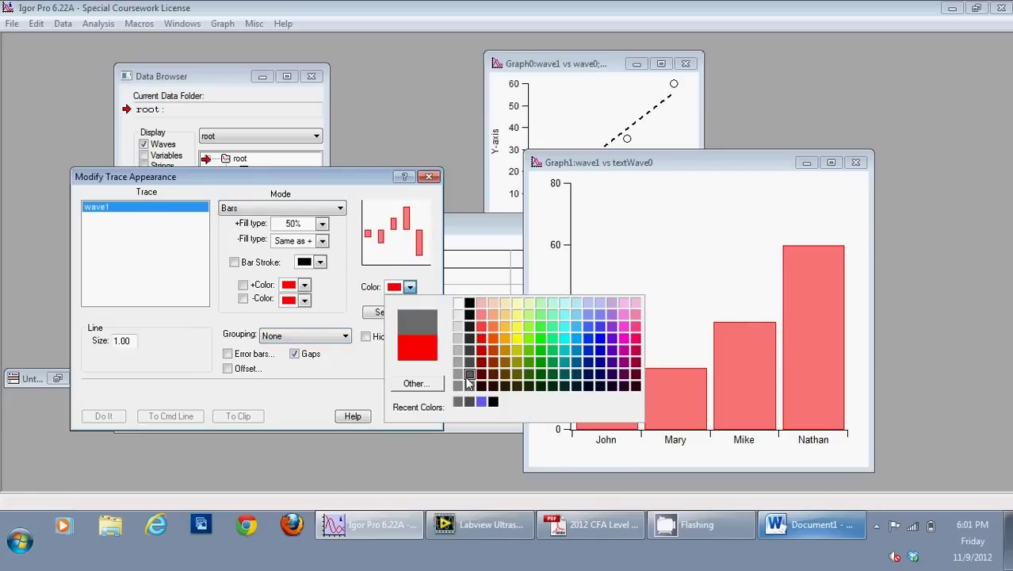
{"action": "left_click", "coordinate": [468, 375]}
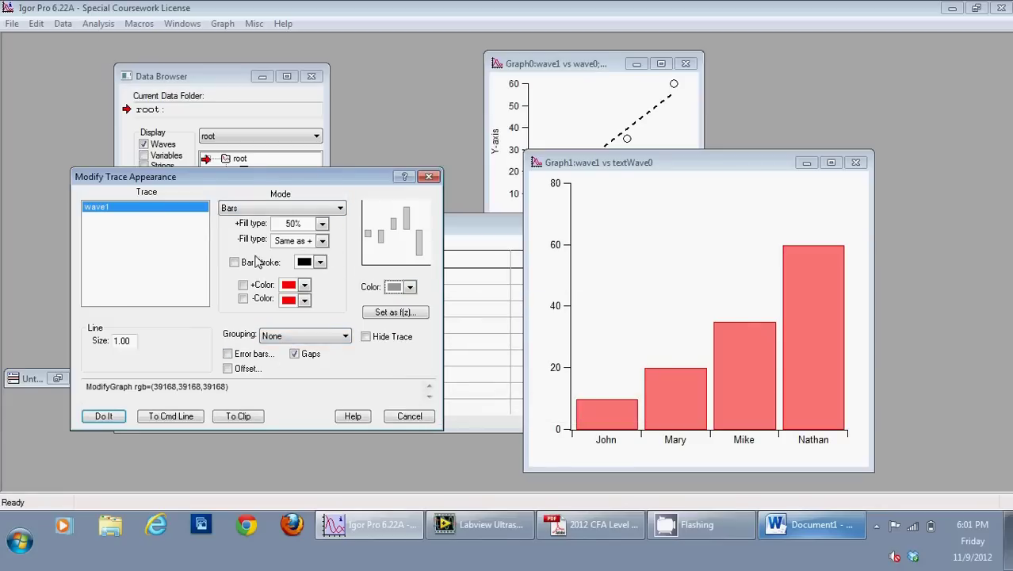
{"action": "left_click", "coordinate": [410, 287]}
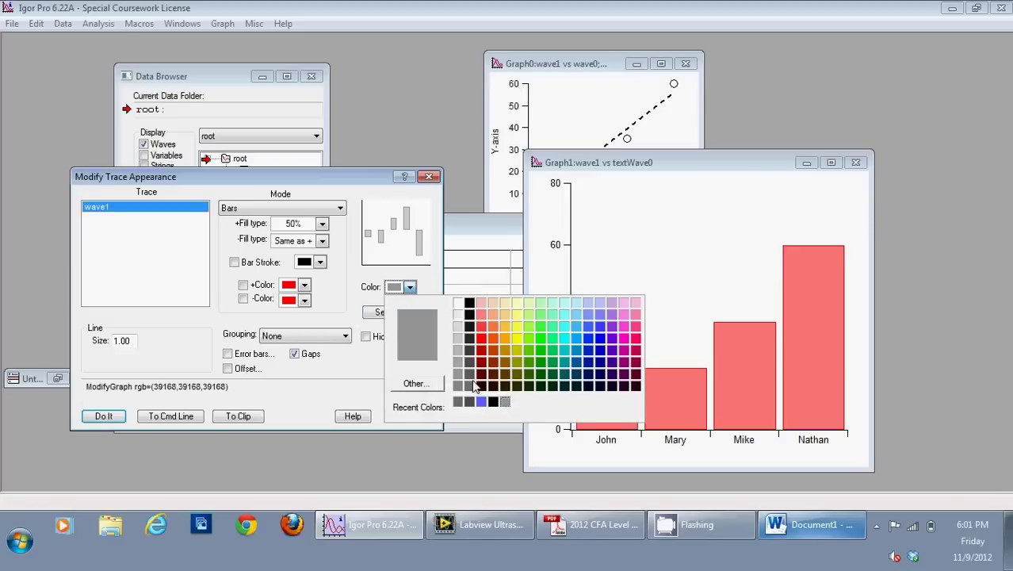
{"action": "left_click", "coordinate": [469, 376]}
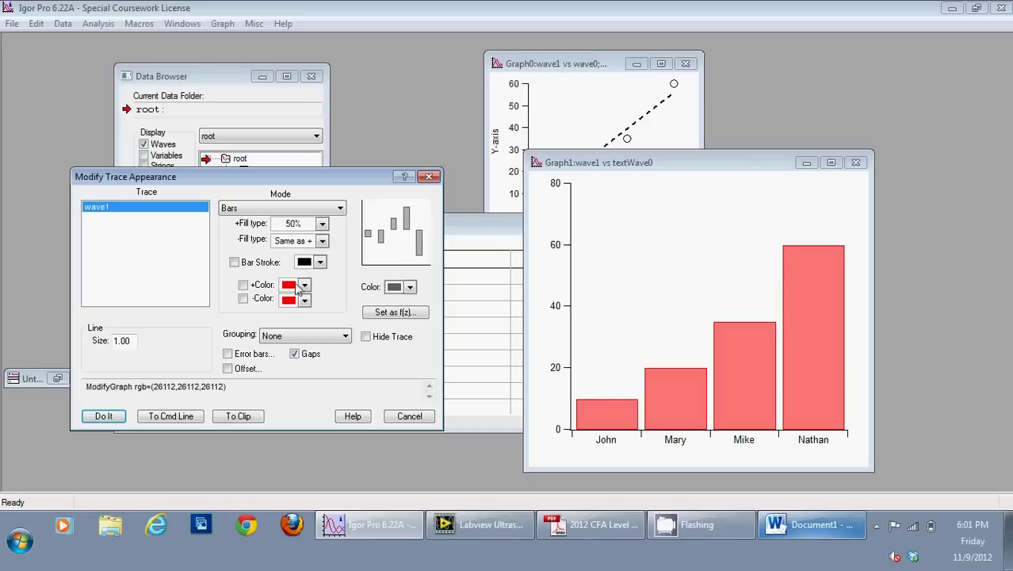
{"action": "left_click", "coordinate": [304, 286]}
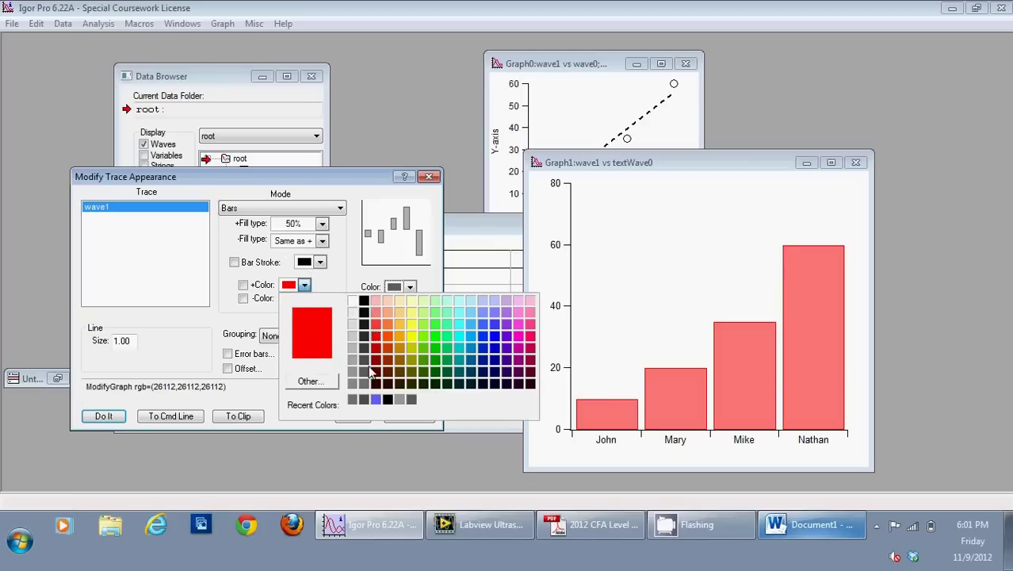
{"action": "left_click", "coordinate": [364, 372]}
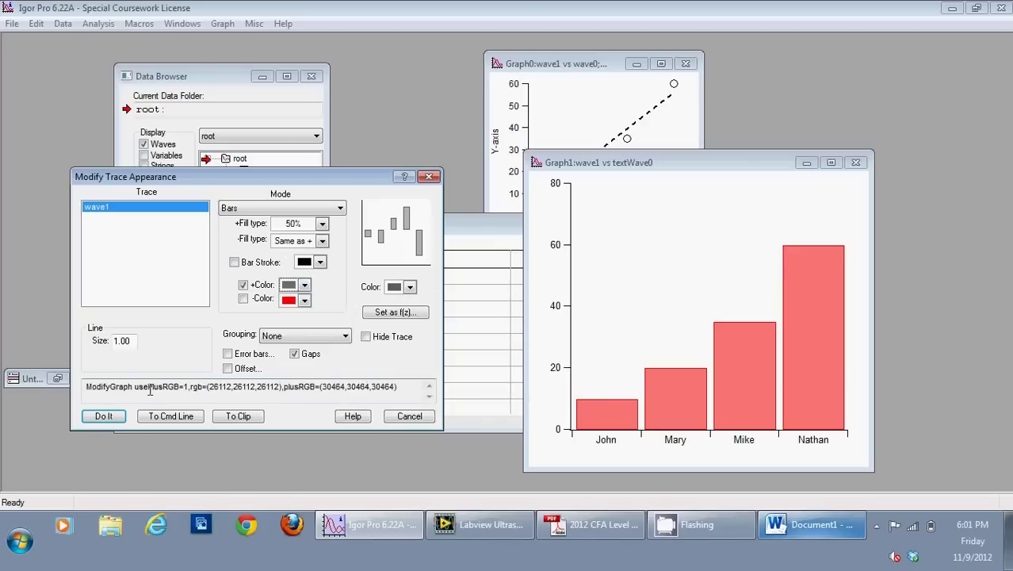
{"action": "left_click", "coordinate": [103, 415]}
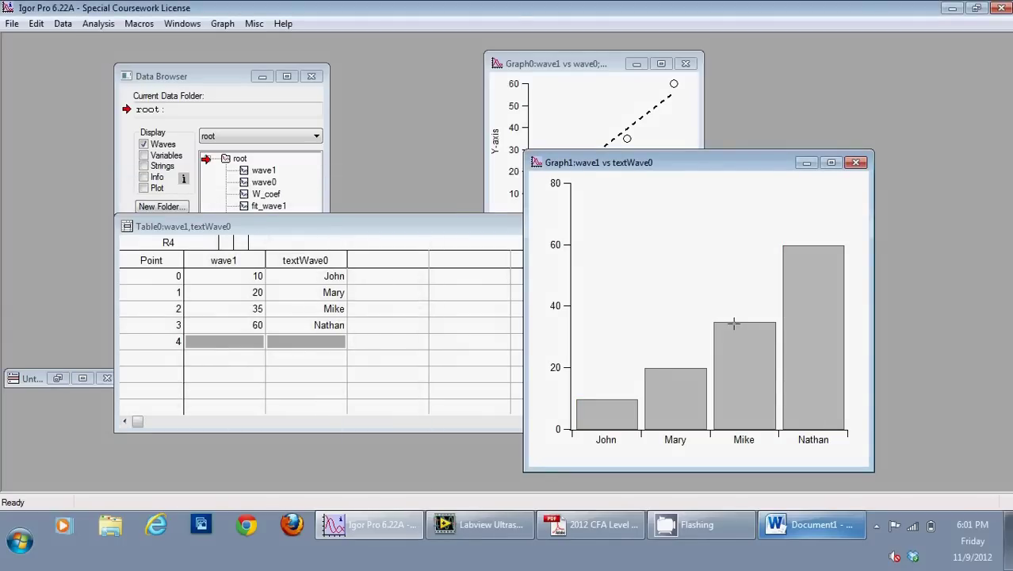
Label the category plot's left axis "Ages".
{"action": "double_click", "coordinate": [570, 271]}
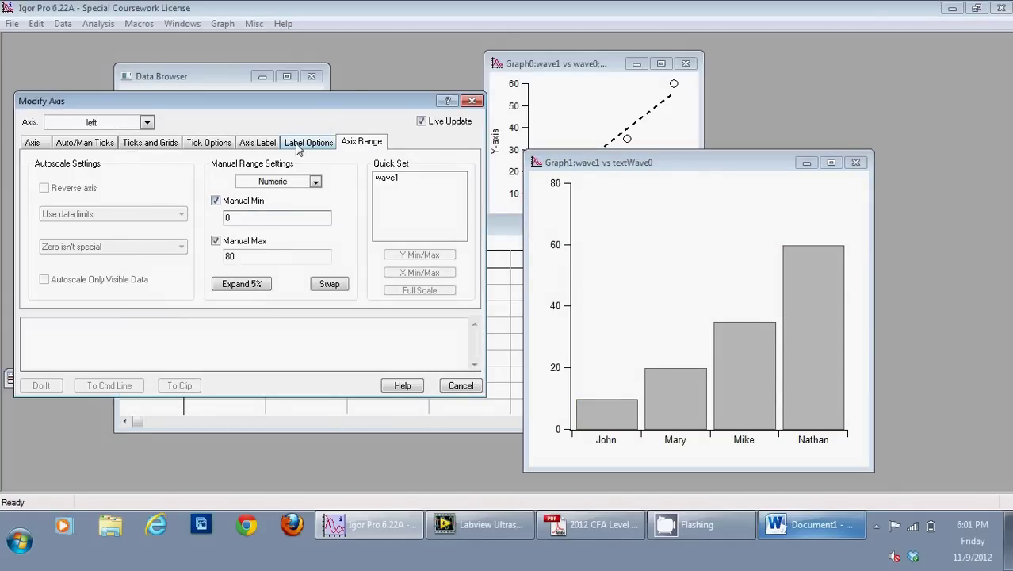
{"action": "left_click", "coordinate": [252, 147]}
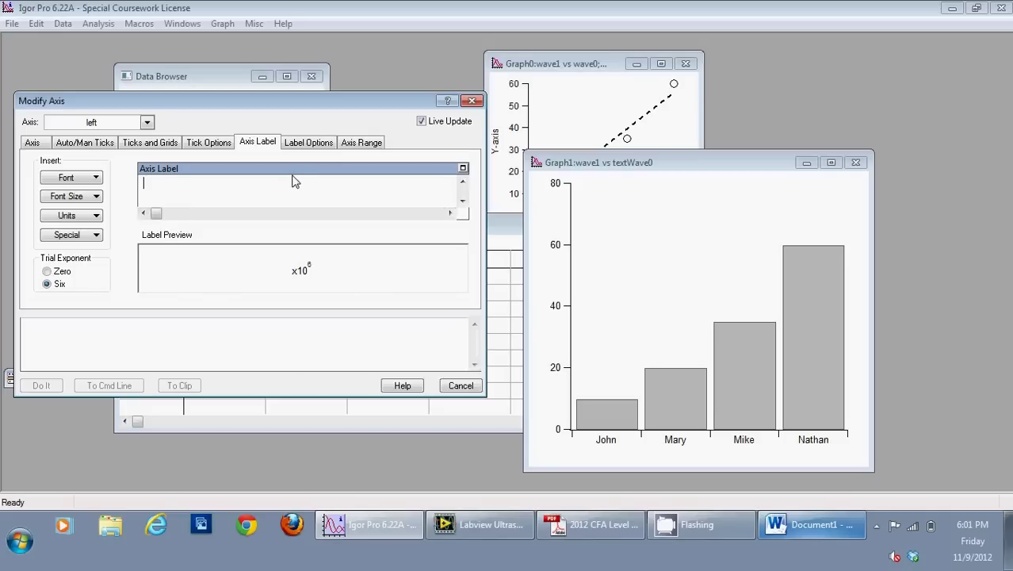
{"action": "type", "text": "Ages"}
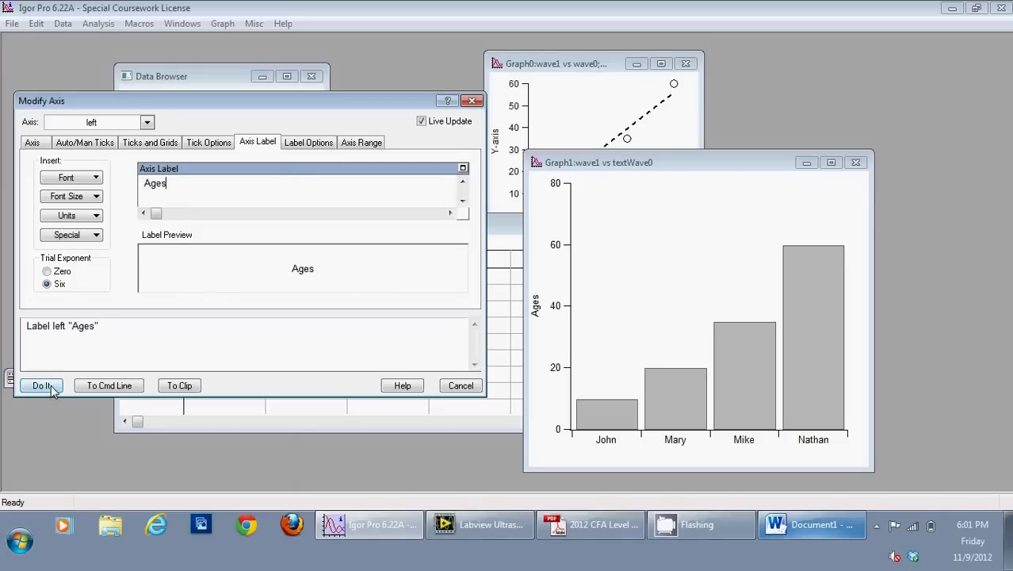
{"action": "left_click", "coordinate": [43, 385]}
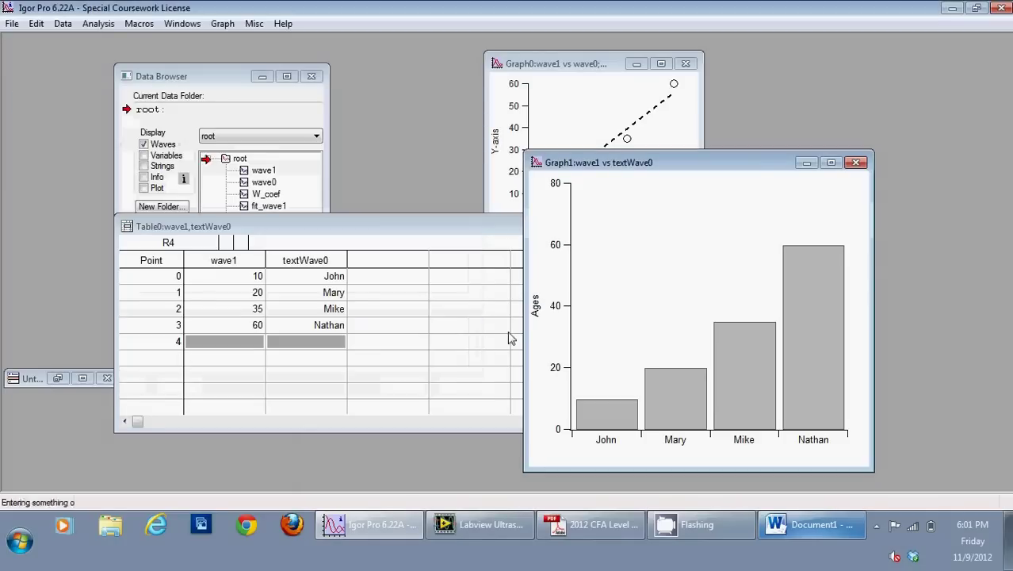
Set the category gap of the bottom axis to 40% and shrink the category plot's window.
{"action": "double_click", "coordinate": [710, 431]}
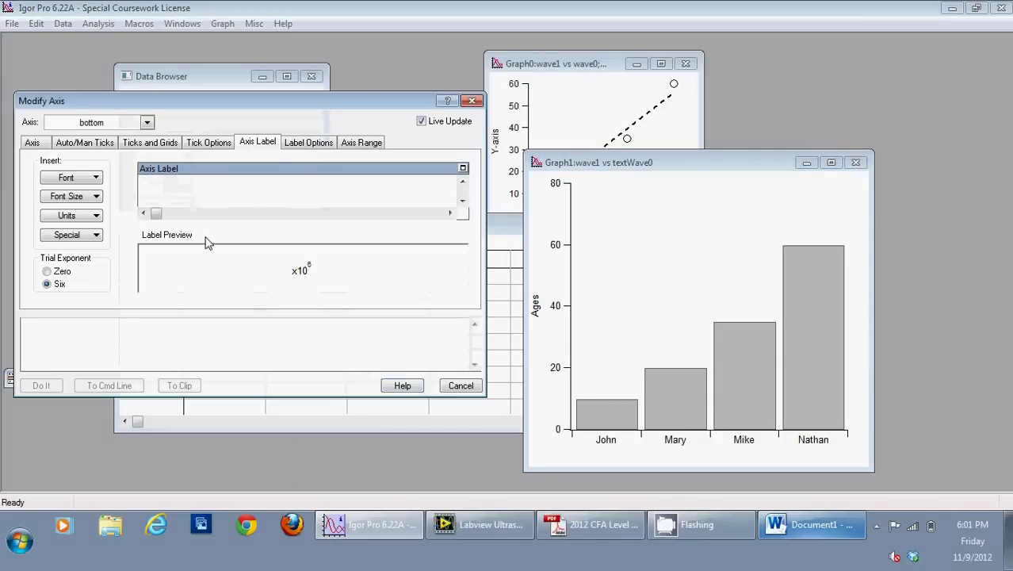
{"action": "left_click", "coordinate": [33, 143]}
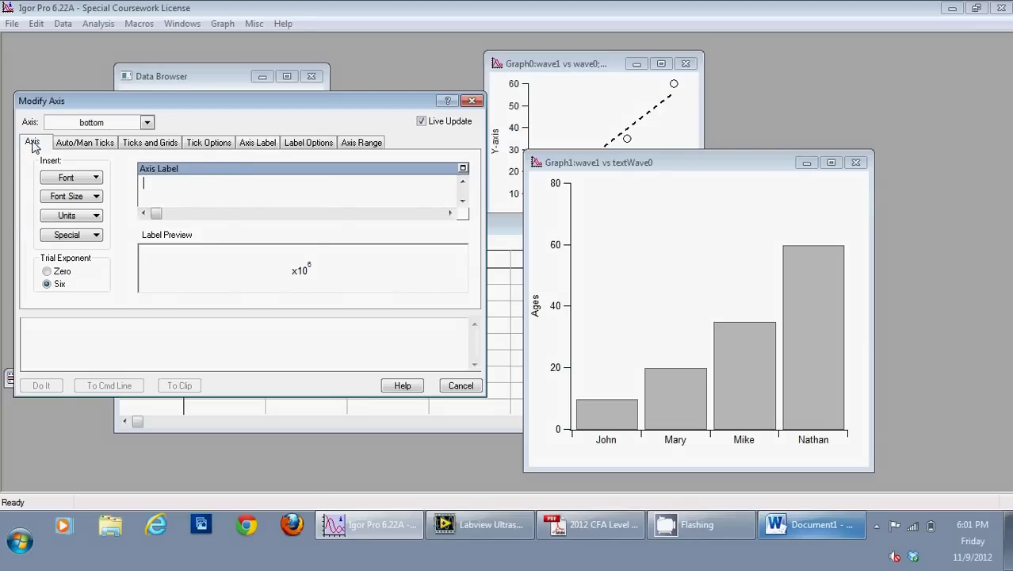
{"action": "double_click", "coordinate": [208, 271]}
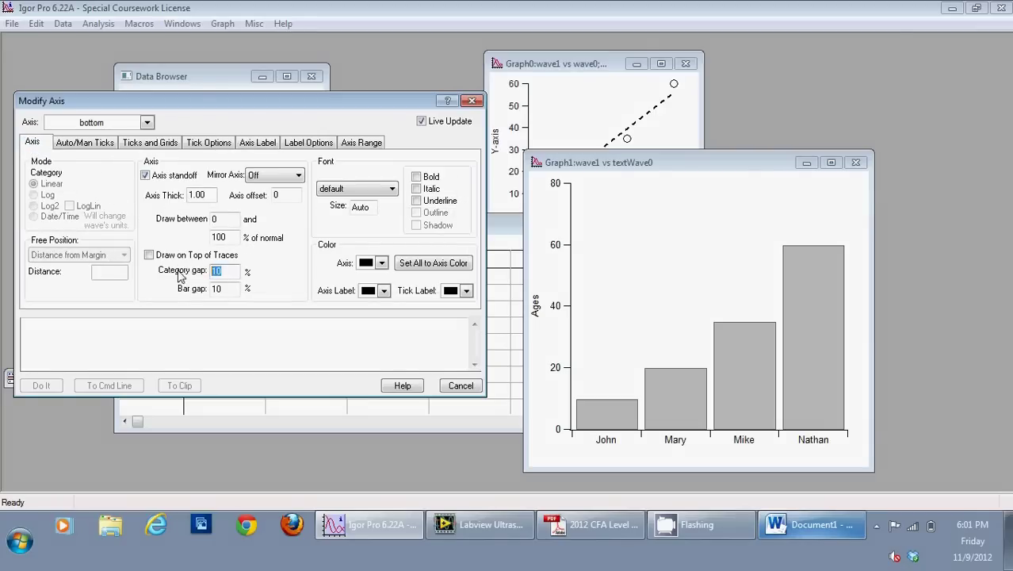
{"action": "type", "text": "30"}
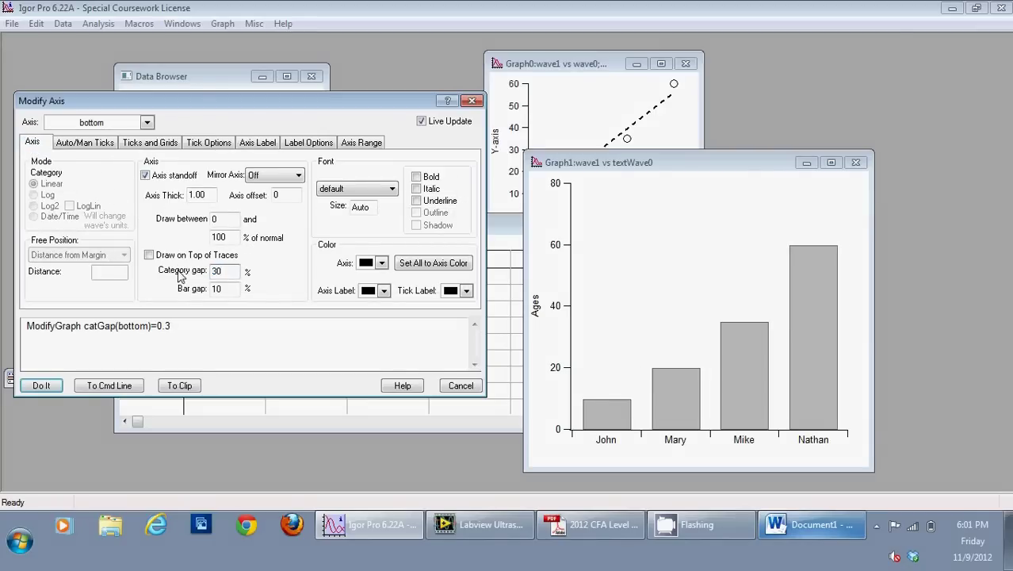
{"action": "key", "text": "BackSpace"}
{"action": "key", "text": "BackSpace"}
{"action": "type", "text": "550"}
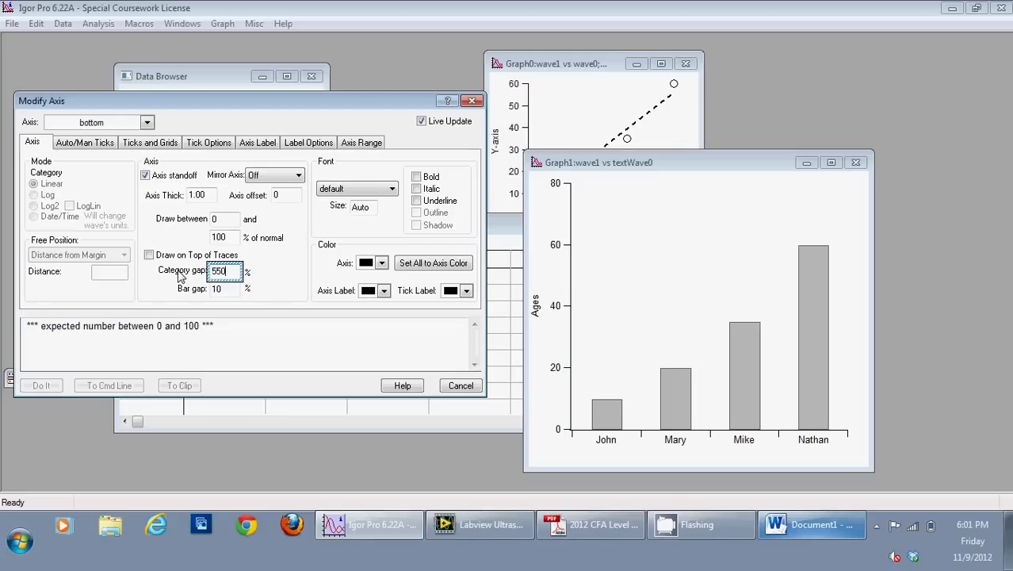
{"action": "left_click_drag", "start_coordinate": [234, 271], "coordinate": [214, 273]}
{"action": "type", "text": "40"}
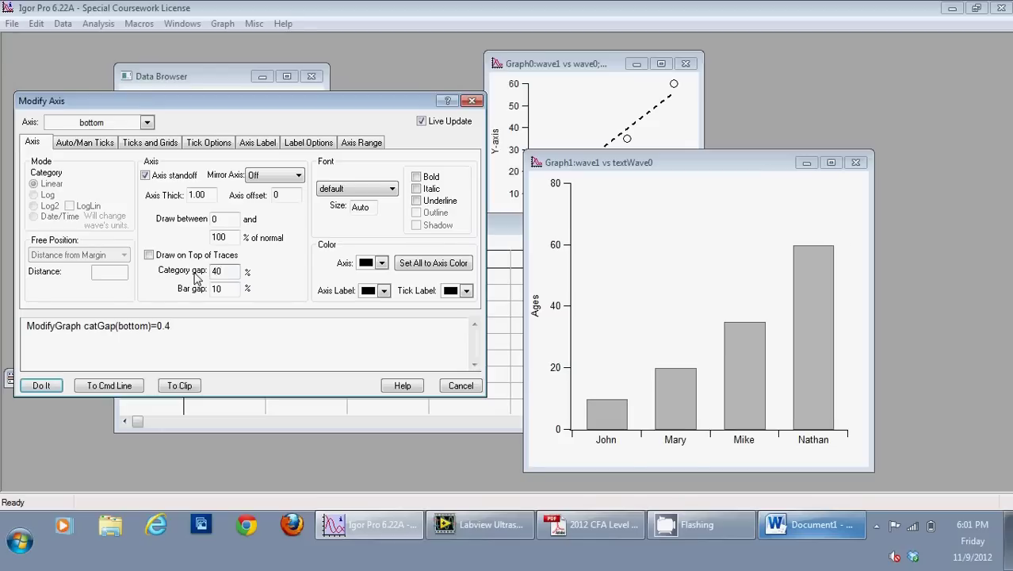
{"action": "left_click", "coordinate": [41, 385]}
{"action": "left_click_drag", "start_coordinate": [870, 469], "coordinate": [769, 365]}
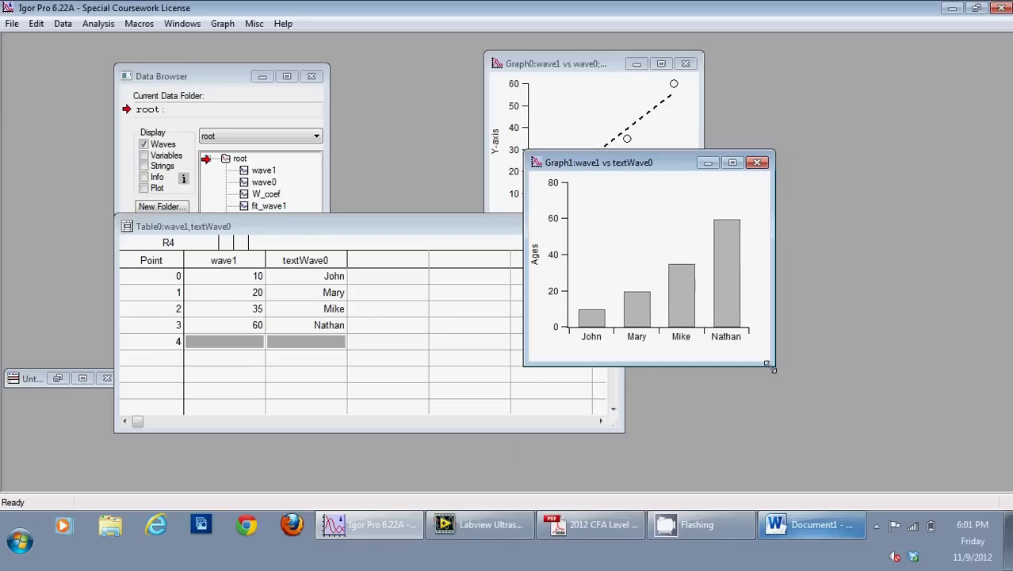
Add a legend with the wave1 symbol and the text "Ages", and place it in the empty area above the shorter bars.
{"action": "left_click", "coordinate": [212, 23]}
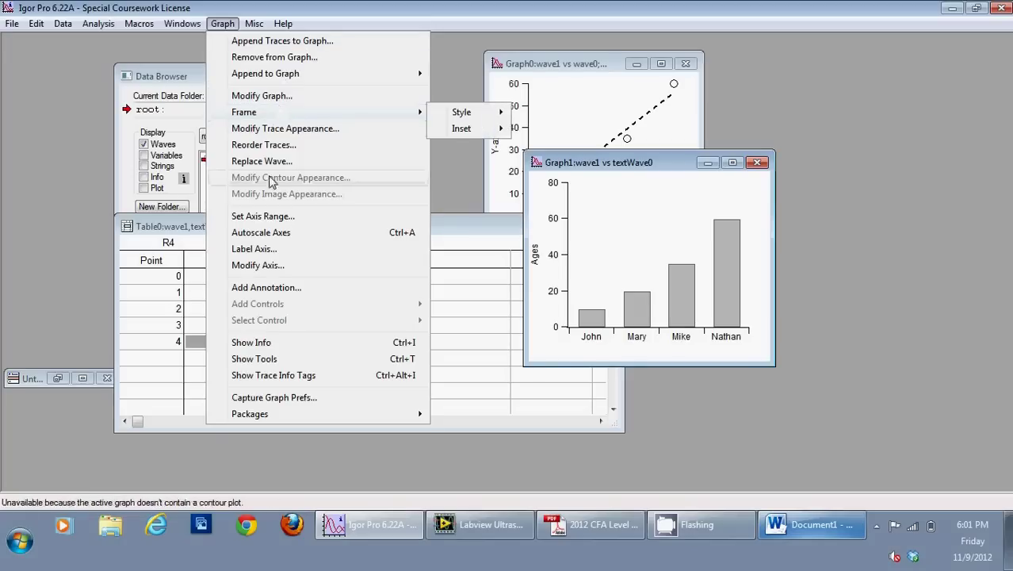
{"action": "left_click", "coordinate": [301, 287]}
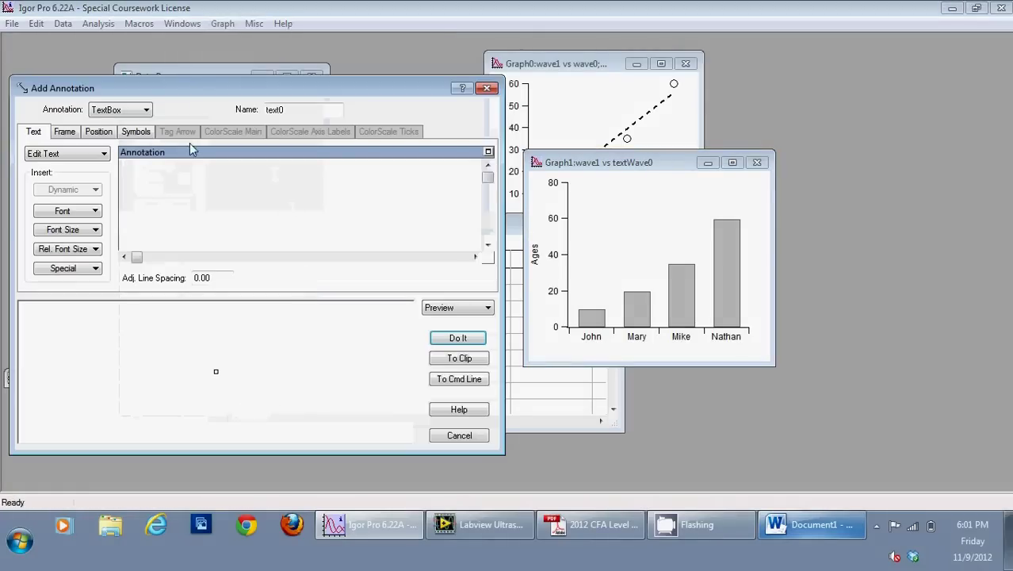
{"action": "left_click", "coordinate": [136, 110]}
{"action": "left_click", "coordinate": [115, 122]}
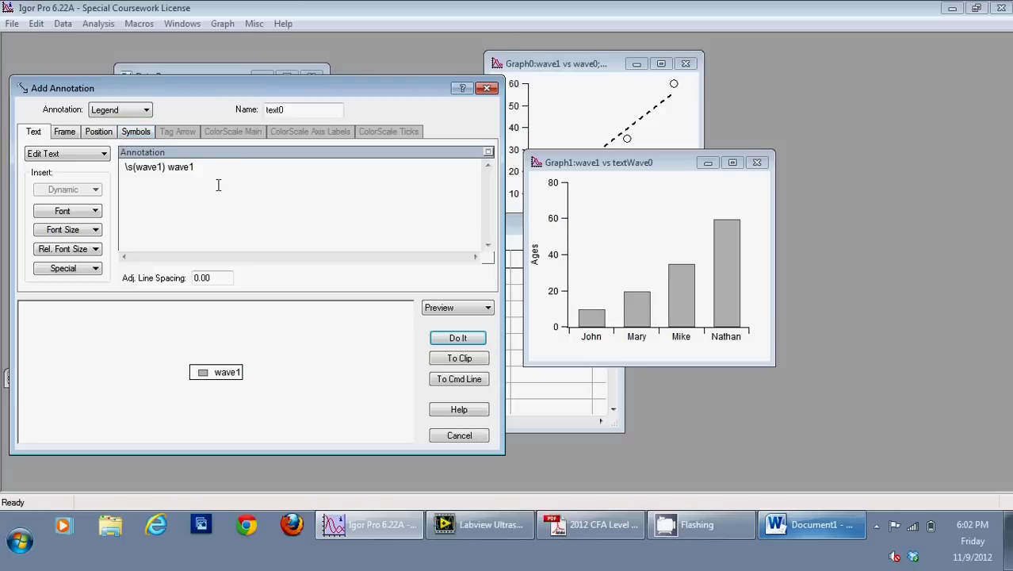
{"action": "left_click_drag", "start_coordinate": [198, 167], "coordinate": [168, 167]}
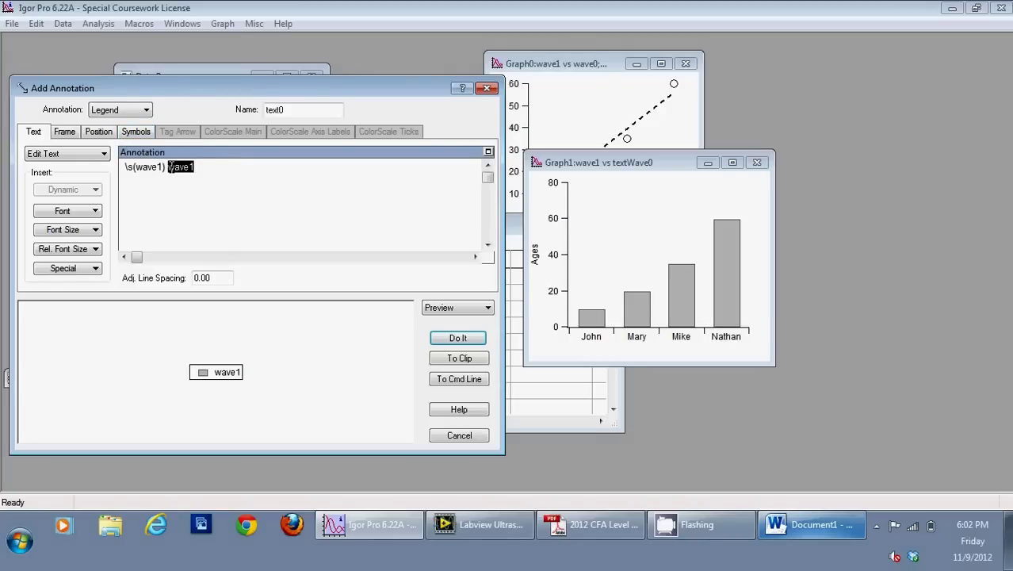
{"action": "type", "text": "Ages"}
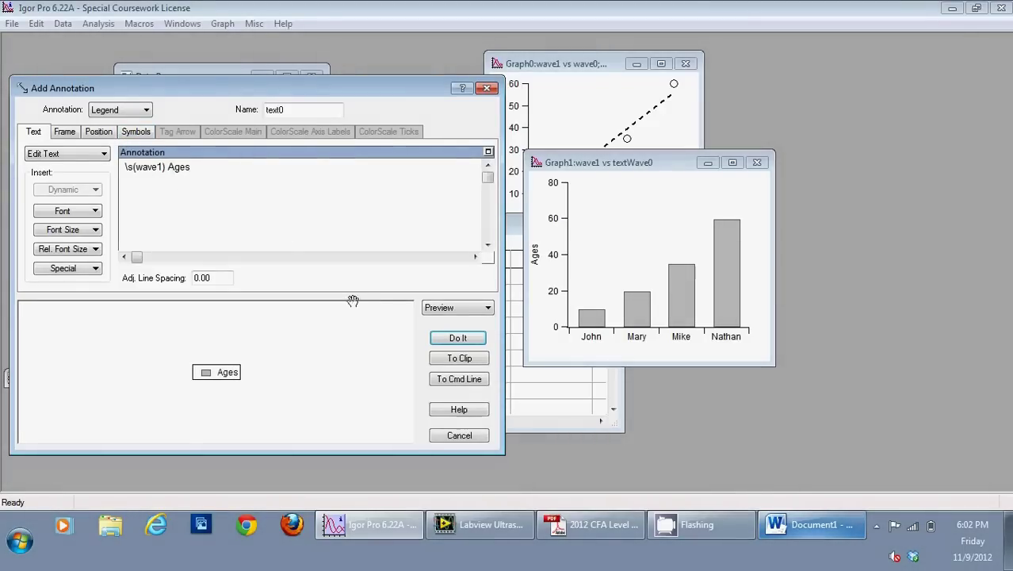
{"action": "left_click", "coordinate": [449, 341]}
{"action": "left_click_drag", "start_coordinate": [722, 198], "coordinate": [640, 200]}
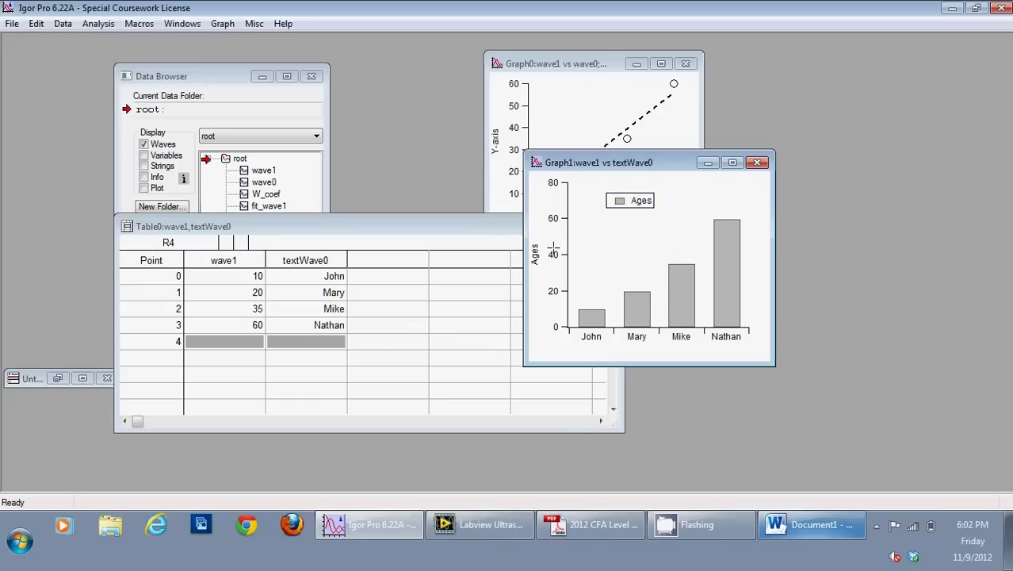
Enter the values 1, 2, 3 and 4 in a new table column beside textWave0.
{"action": "left_click", "coordinate": [416, 302]}
{"action": "left_click", "coordinate": [391, 279]}
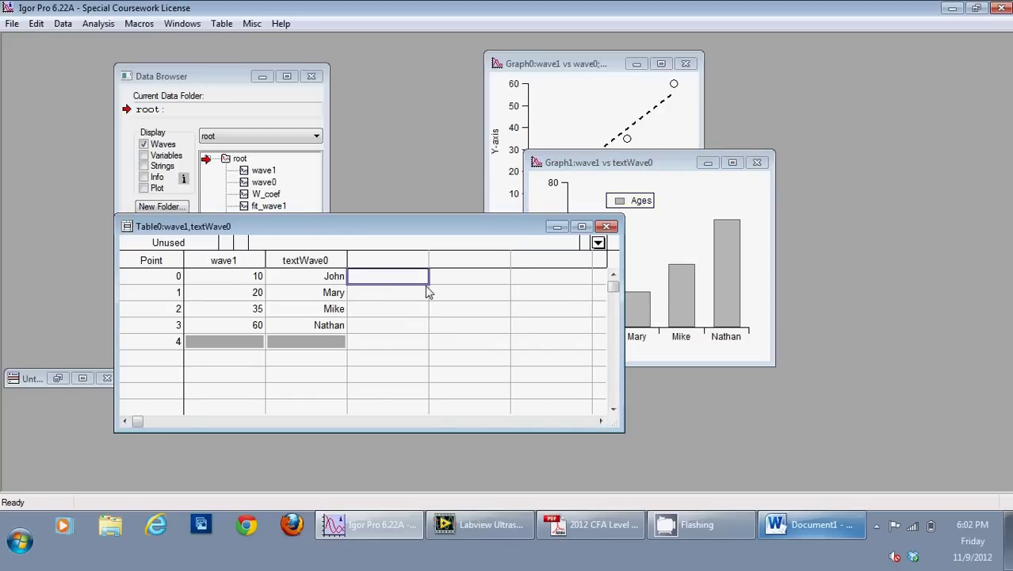
{"action": "type", "text": "1"}
{"action": "key", "text": "Return"}
{"action": "type", "text": "2"}
{"action": "key", "text": "Return"}
{"action": "type", "text": "3"}
{"action": "key", "text": "Return"}
{"action": "type", "text": "4"}
{"action": "key", "text": "Return"}
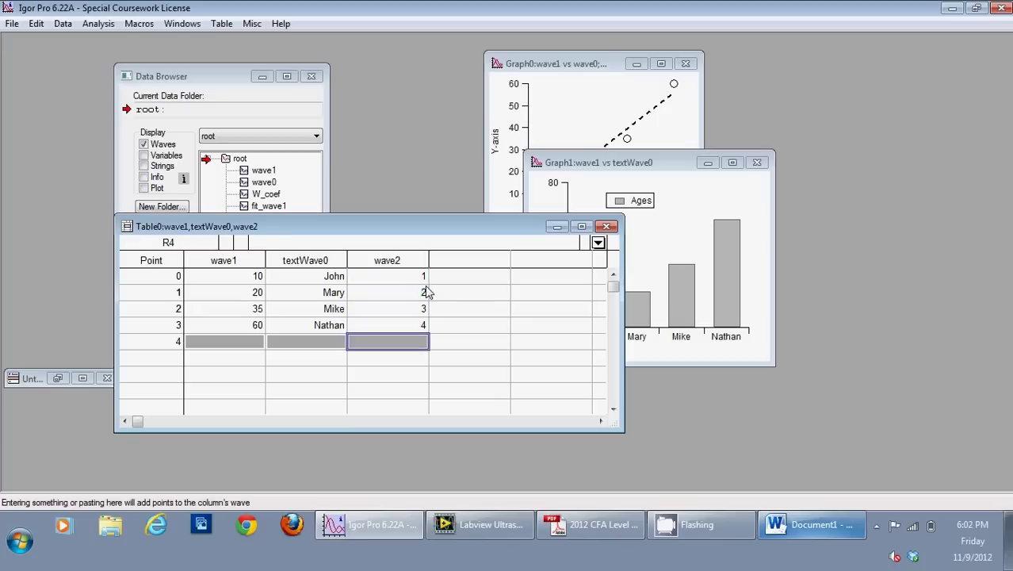
Append wave2 to the category plot against textWave0 on a new free right axis named "abc", with the table and plot windows side by side.
{"action": "left_click_drag", "start_coordinate": [526, 228], "coordinate": [418, 178]}
{"action": "left_click_drag", "start_coordinate": [620, 163], "coordinate": [662, 163]}
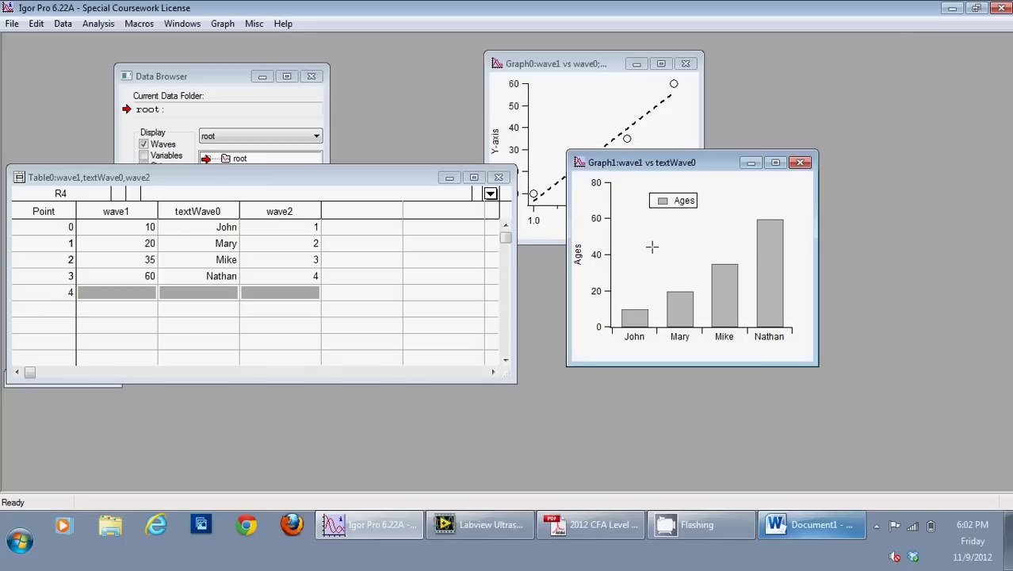
{"action": "left_click", "coordinate": [222, 23]}
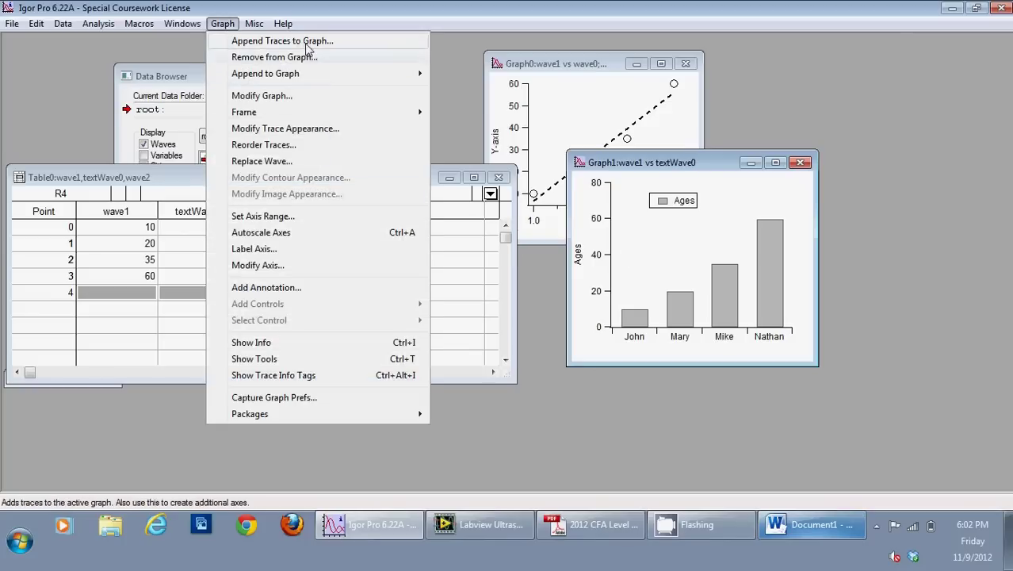
{"action": "mouse_move", "coordinate": [291, 79]}
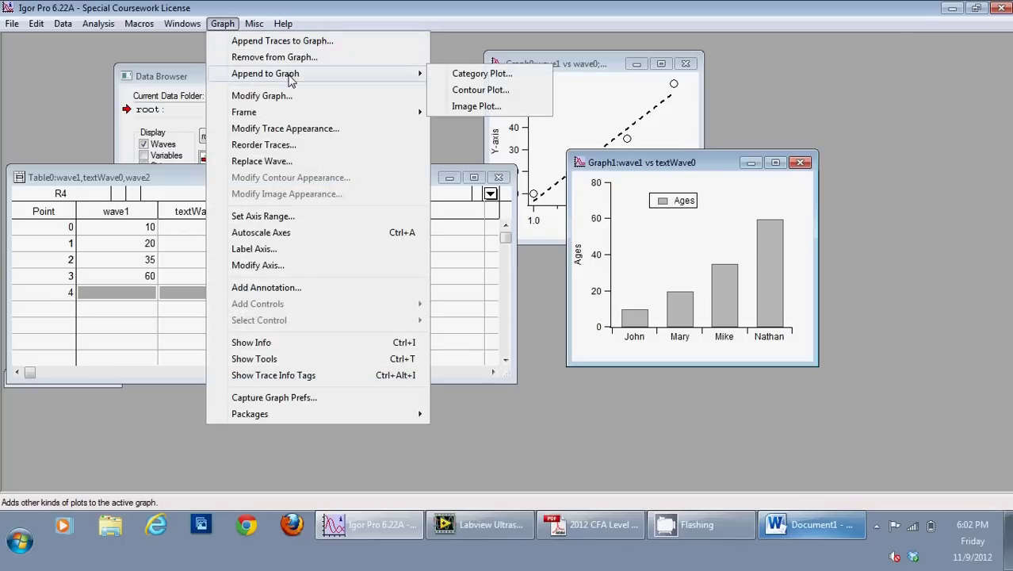
{"action": "left_click", "coordinate": [470, 74]}
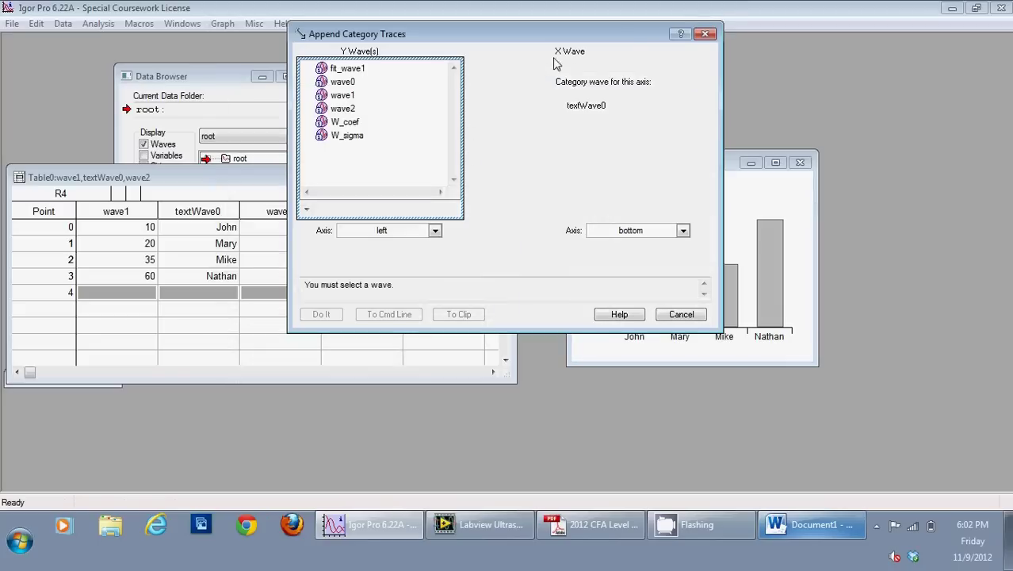
{"action": "left_click_drag", "start_coordinate": [617, 29], "coordinate": [397, 130]}
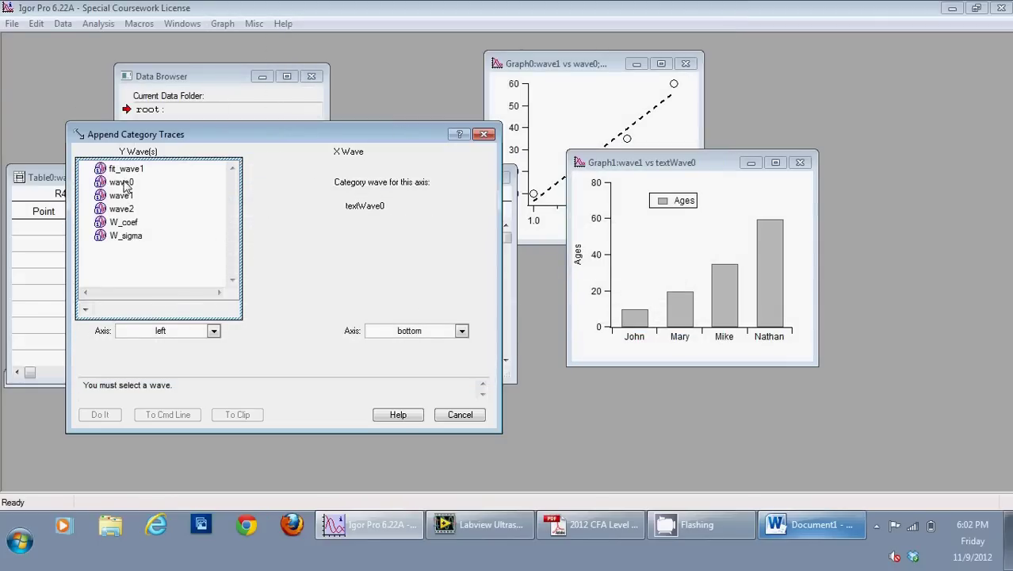
{"action": "left_click", "coordinate": [131, 208]}
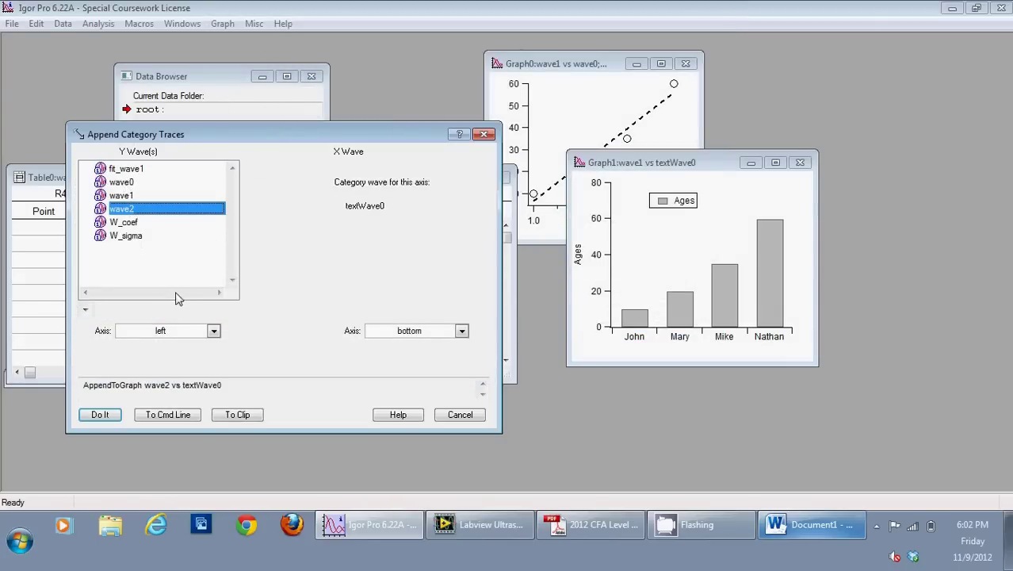
{"action": "left_click", "coordinate": [214, 332]}
{"action": "left_click", "coordinate": [186, 350]}
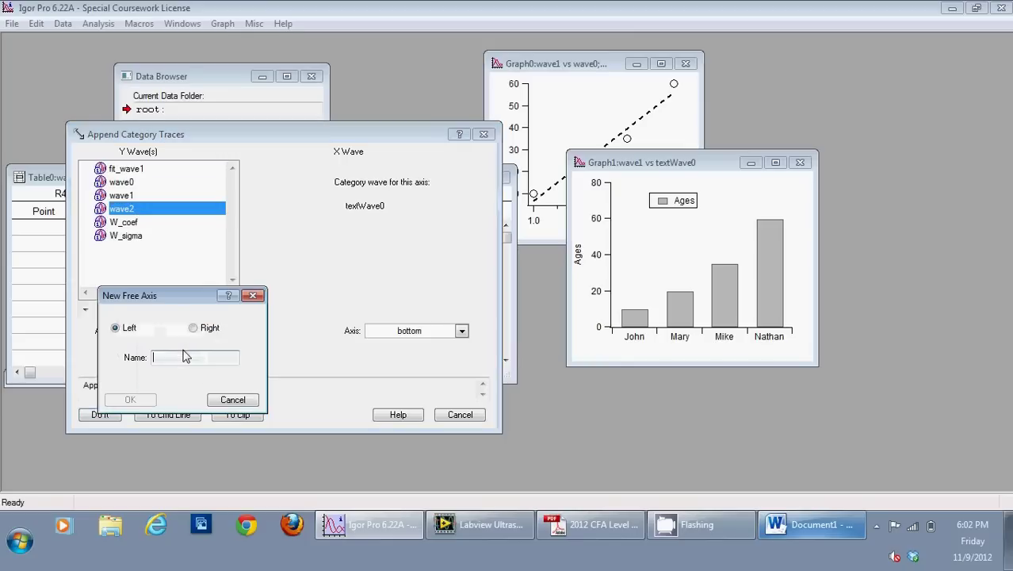
{"action": "left_click", "coordinate": [193, 327]}
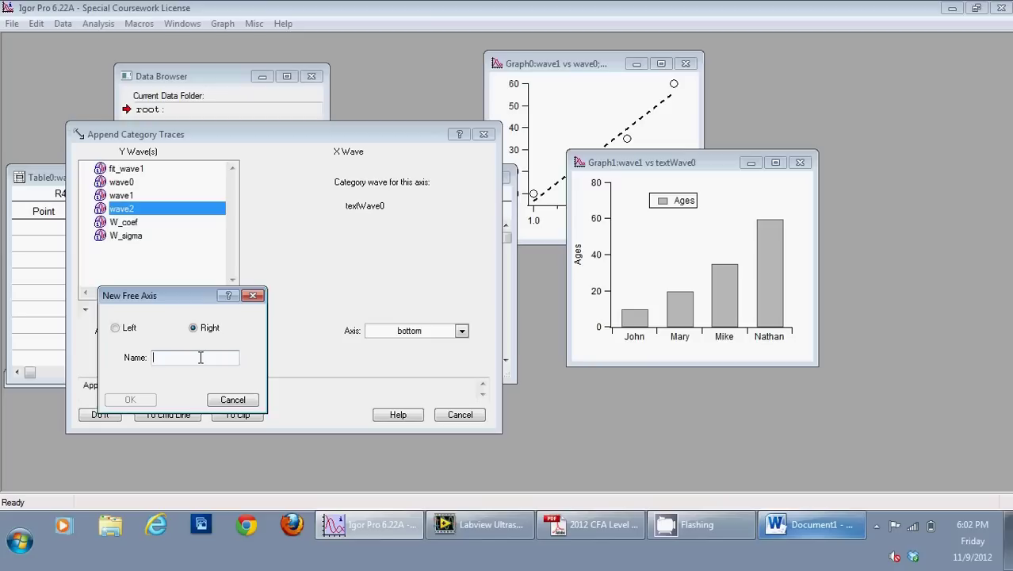
{"action": "type", "text": "abc"}
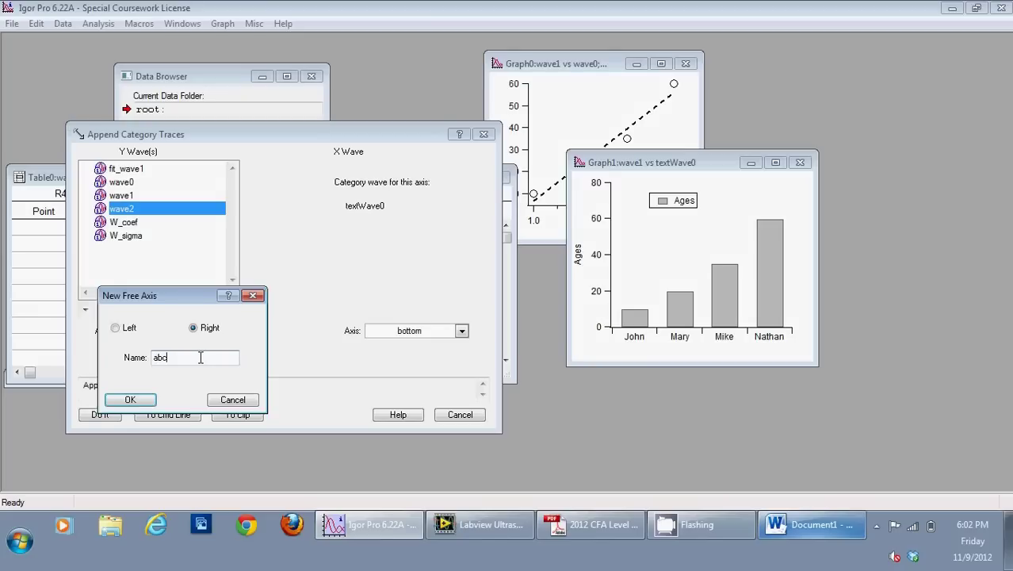
{"action": "left_click", "coordinate": [130, 399]}
{"action": "left_click", "coordinate": [104, 414]}
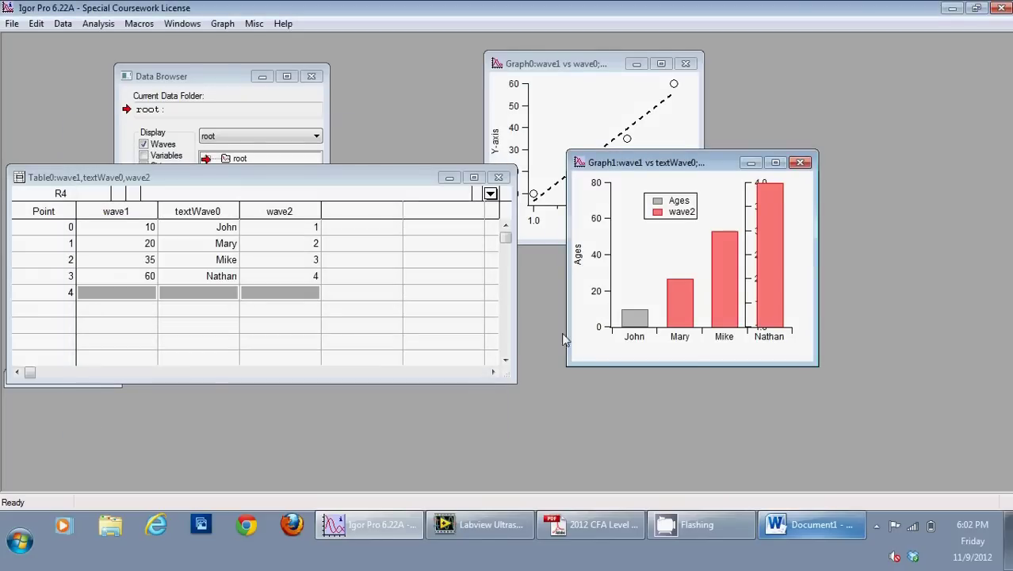
Enlarge the category plot's window.
{"action": "left_click_drag", "start_coordinate": [810, 363], "coordinate": [888, 405]}
{"action": "double_click", "coordinate": [827, 273]}
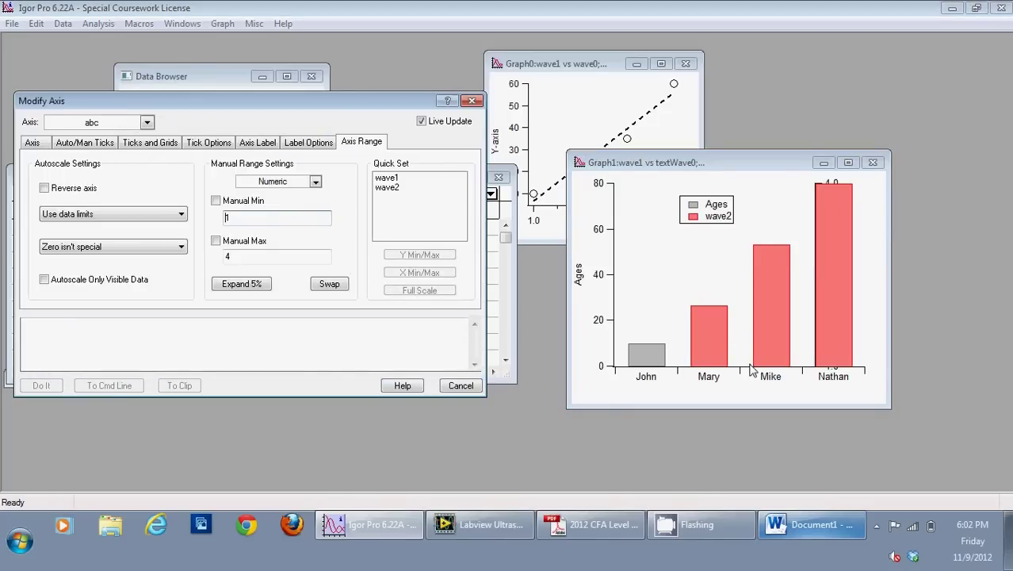
{"action": "left_click", "coordinate": [460, 386]}
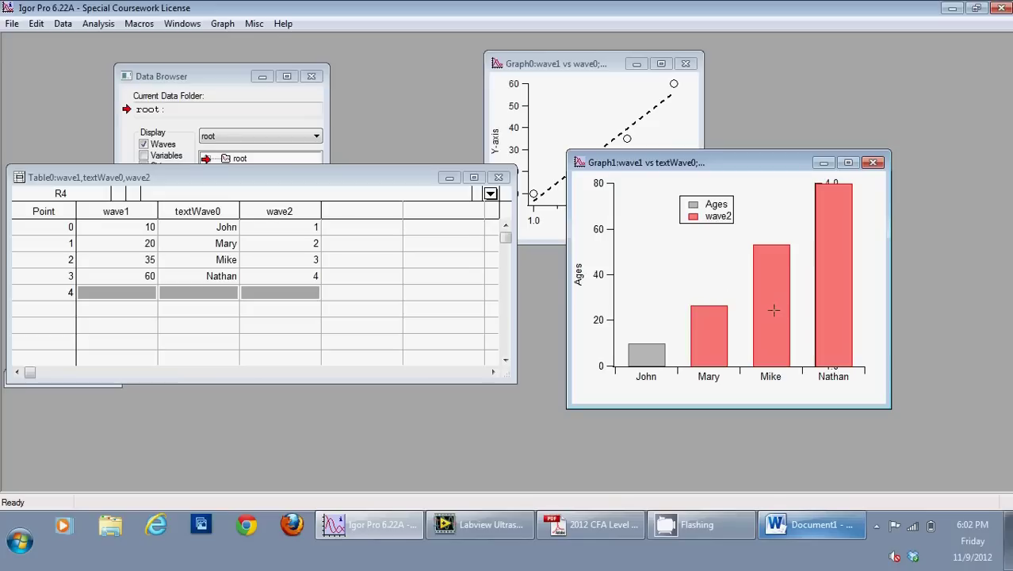
Change wave2 in the table to 1 at point 3 and 4 at point 2.
{"action": "left_click", "coordinate": [310, 276]}
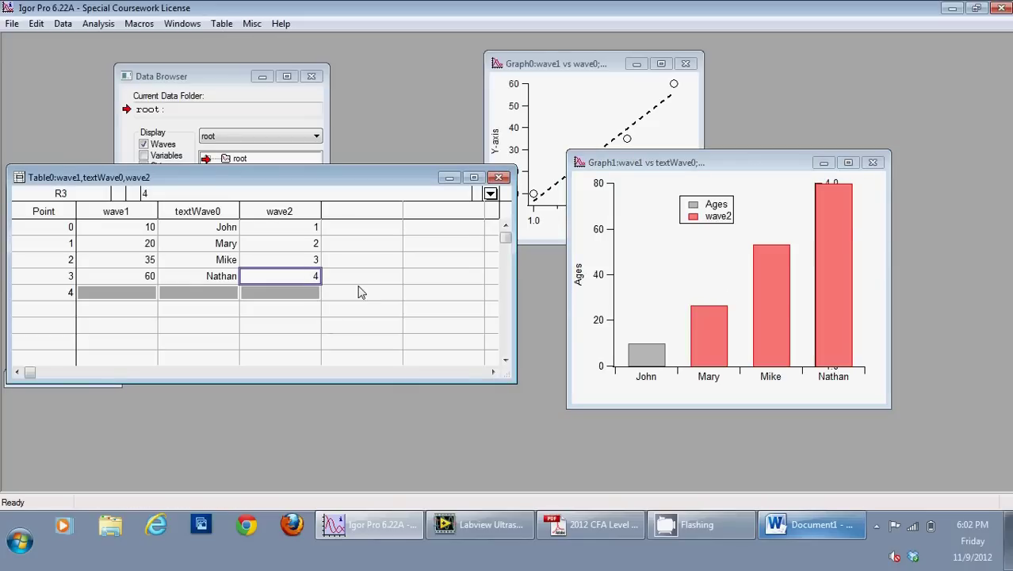
{"action": "type", "text": "1"}
{"action": "key", "text": "Return"}
{"action": "key", "text": "Up"}
{"action": "key", "text": "Up"}
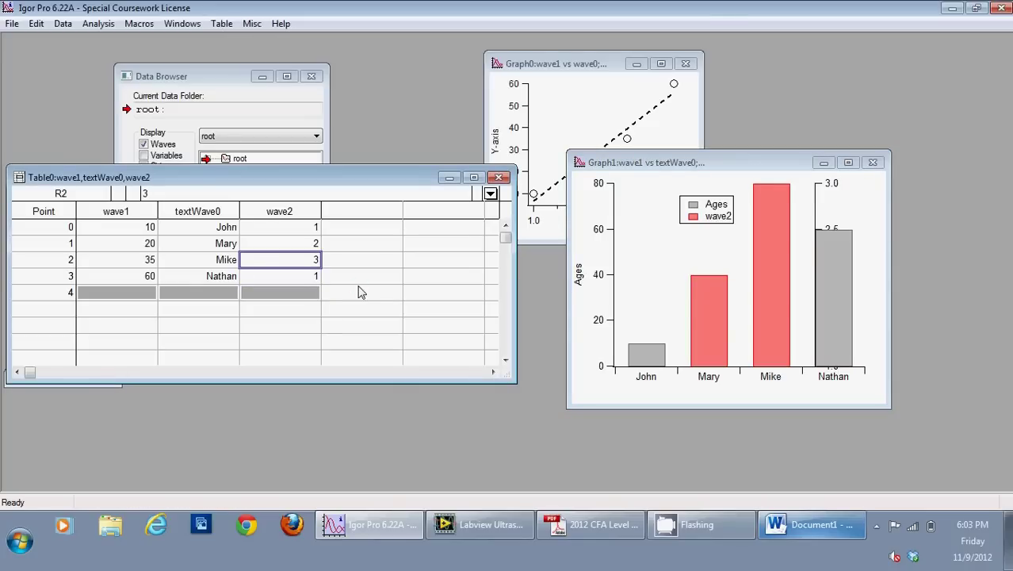
{"action": "type", "text": "4"}
{"action": "key", "text": "Return"}
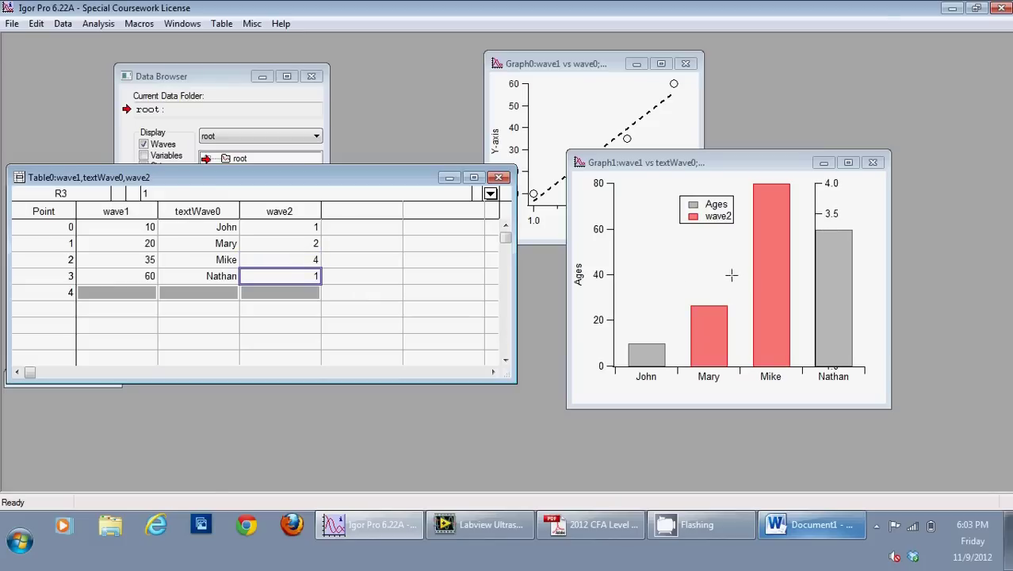
Move the abc axis to the right end of the category axis and offset the wave2 bars slightly left of the wave1 bars.
{"action": "left_click", "coordinate": [814, 208]}
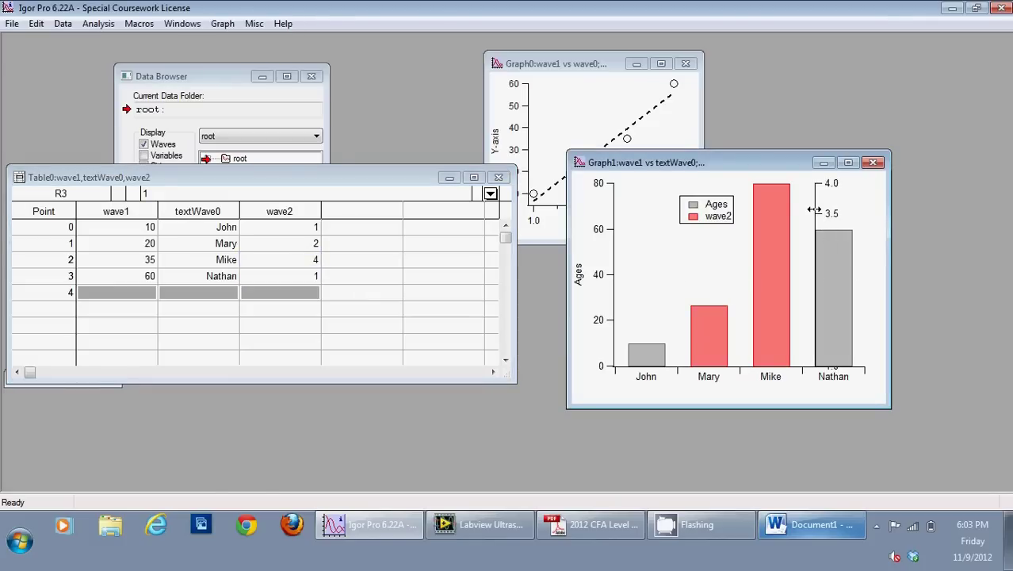
{"action": "left_click_drag", "start_coordinate": [814, 209], "coordinate": [866, 219]}
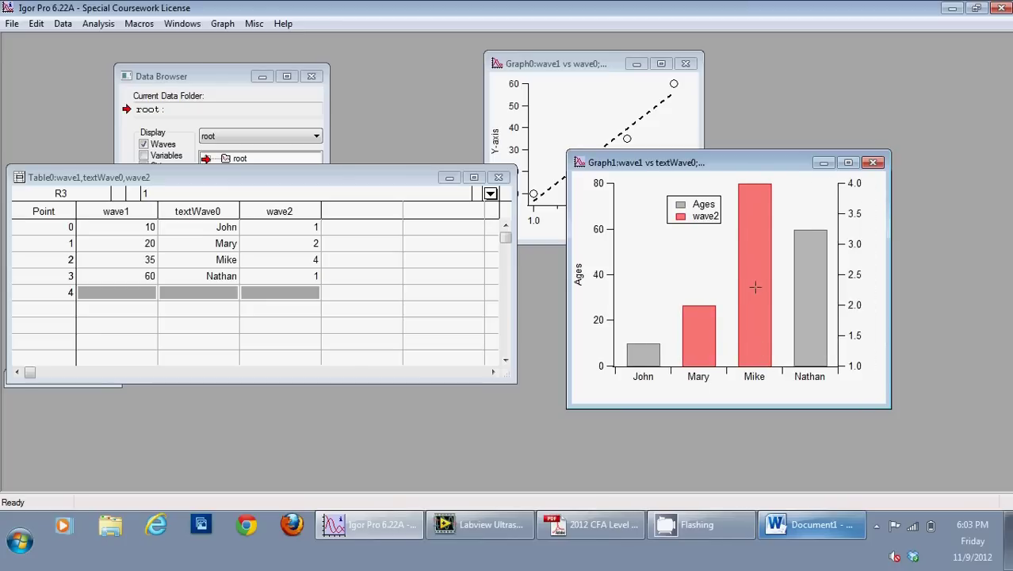
{"action": "left_click_drag", "start_coordinate": [754, 287], "coordinate": [739, 287]}
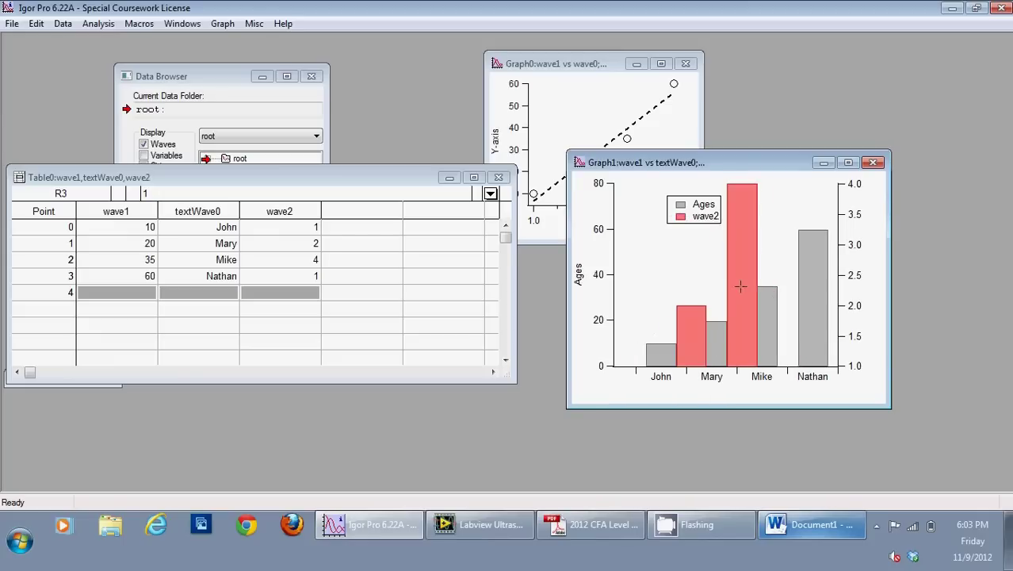
Set the abc axis range manually to a minimum of 0 and a maximum of 5.
{"action": "double_click", "coordinate": [842, 290]}
{"action": "left_click", "coordinate": [460, 386]}
{"action": "double_click", "coordinate": [838, 331]}
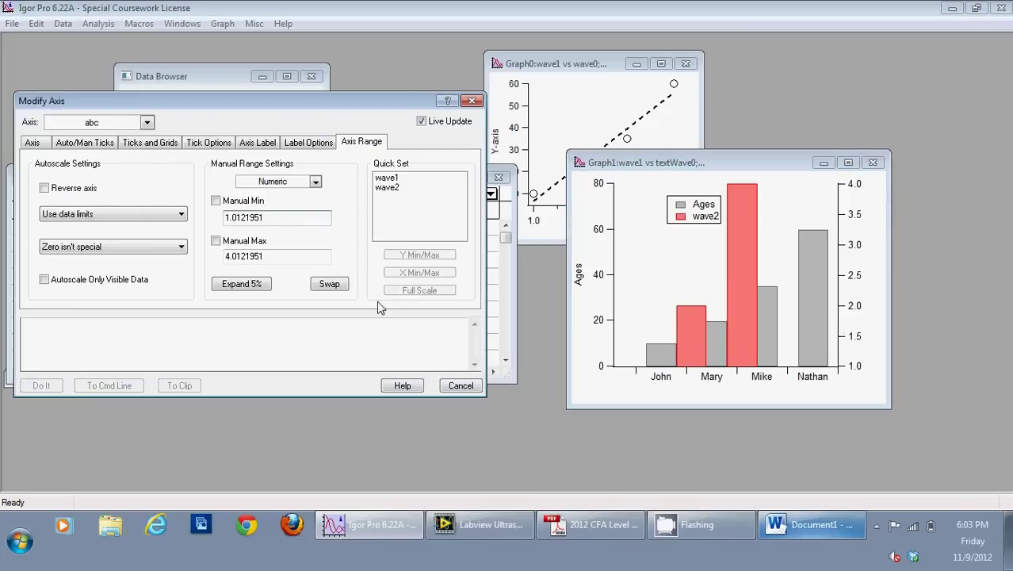
{"action": "left_click_drag", "start_coordinate": [283, 219], "coordinate": [156, 226]}
{"action": "type", "text": "0"}
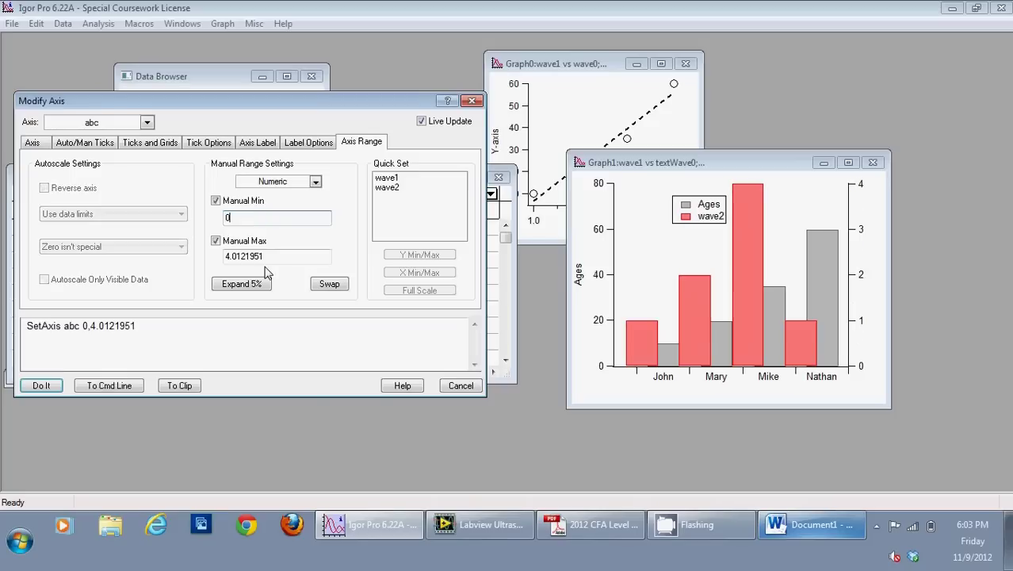
{"action": "left_click_drag", "start_coordinate": [276, 255], "coordinate": [173, 262]}
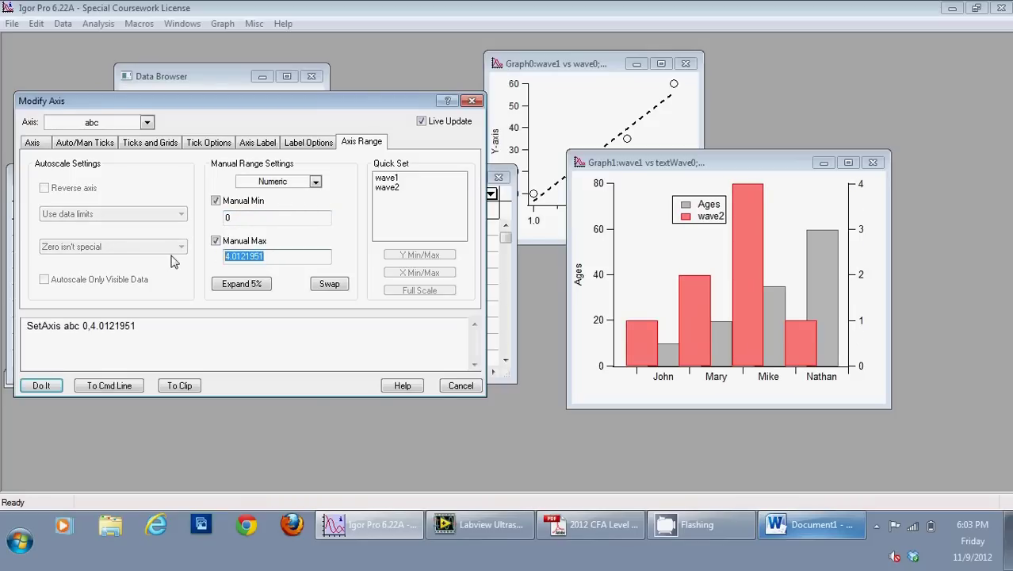
{"action": "type", "text": "5"}
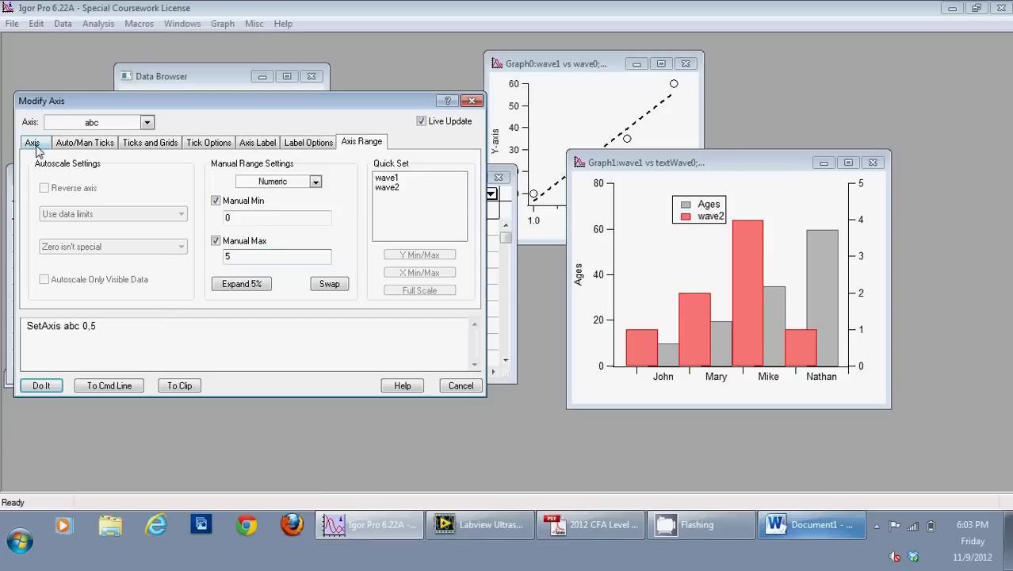
{"action": "left_click", "coordinate": [58, 383]}
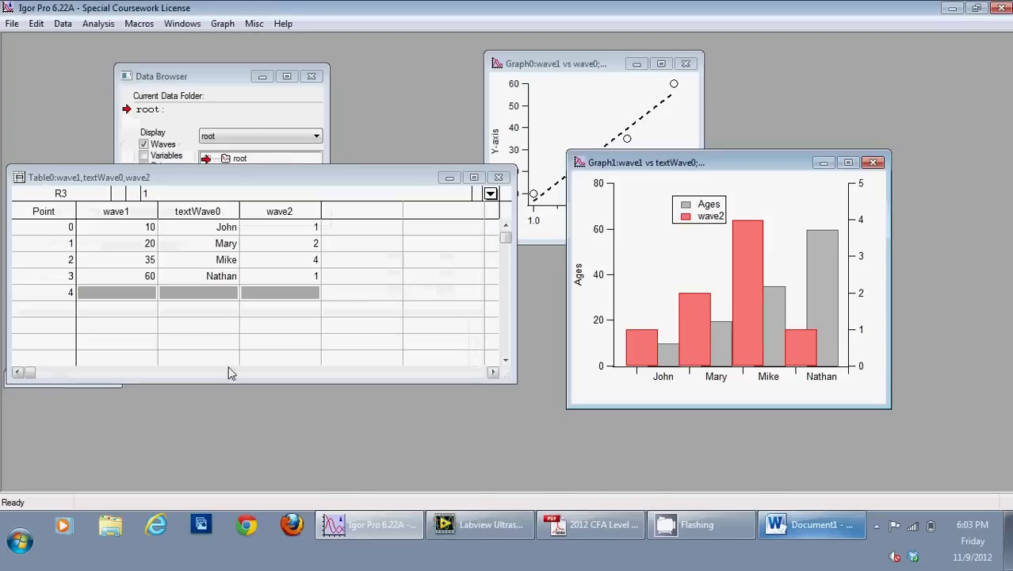
Set the bottom axis's category gap to 60% and nudge the grey wave1 bars slightly left.
{"action": "double_click", "coordinate": [620, 367]}
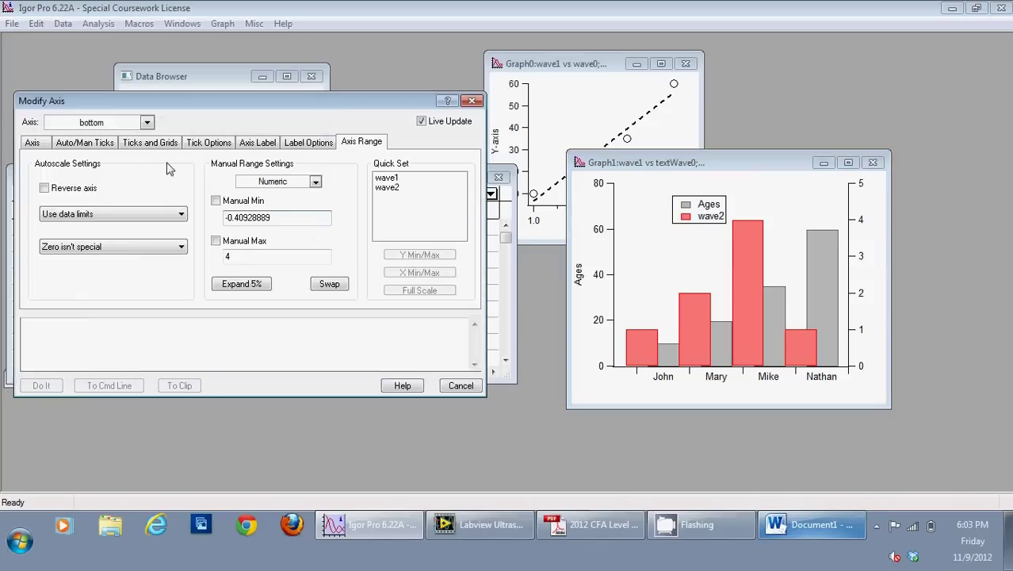
{"action": "left_click", "coordinate": [33, 143]}
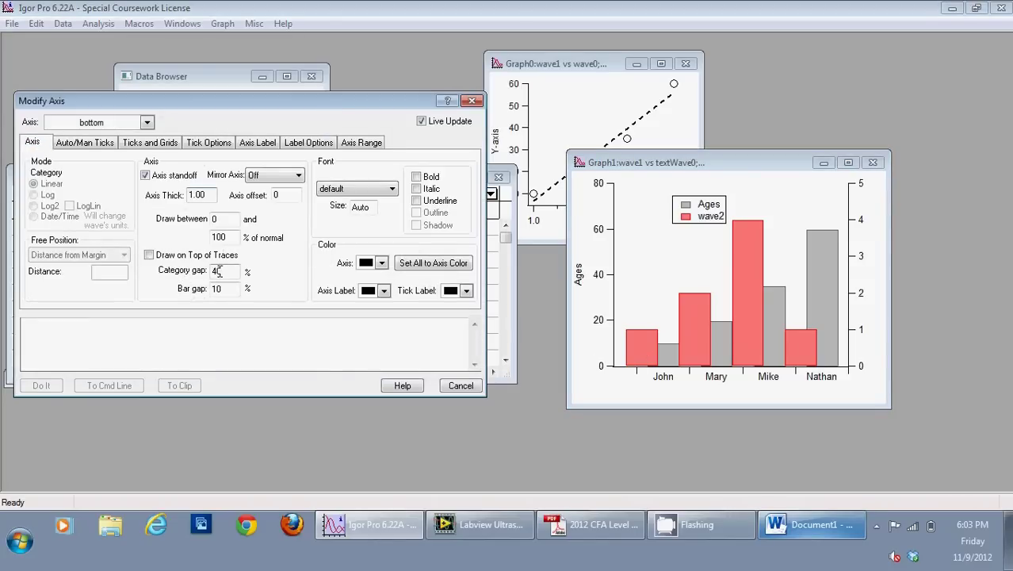
{"action": "double_click", "coordinate": [225, 271]}
{"action": "type", "text": "10"}
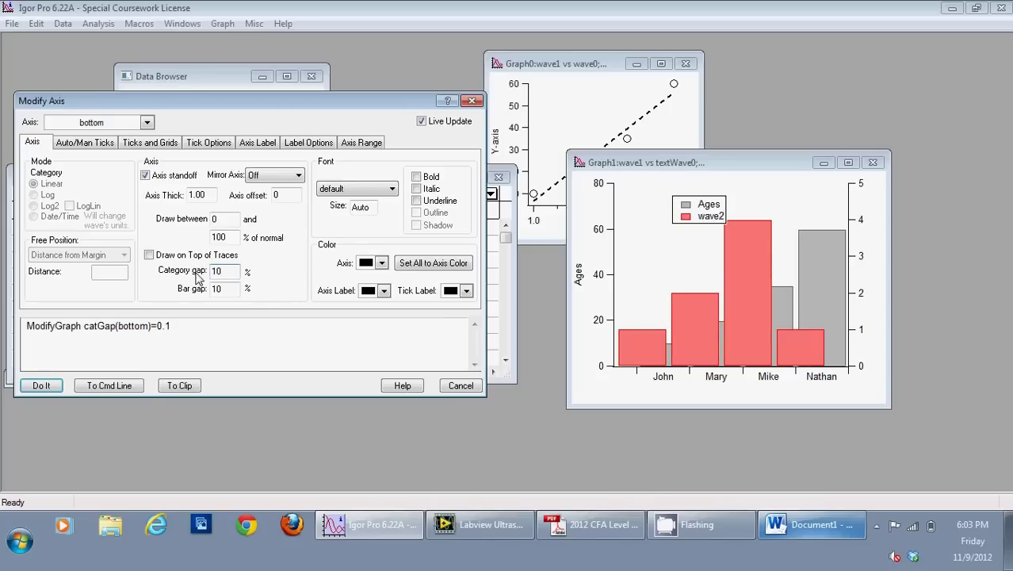
{"action": "key", "text": "BackSpace"}
{"action": "key", "text": "BackSpace"}
{"action": "type", "text": "50"}
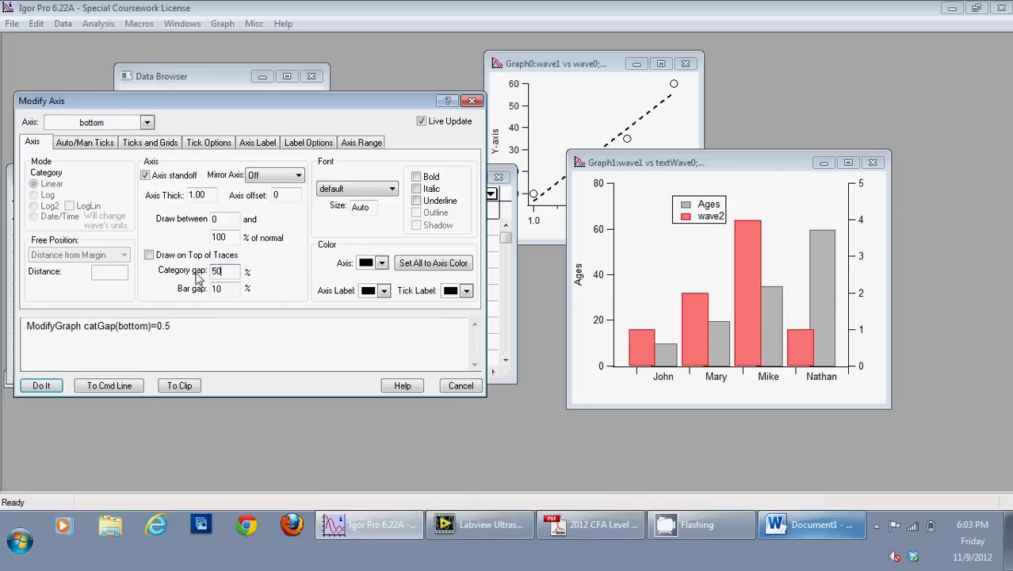
{"action": "key", "text": "BackSpace"}
{"action": "key", "text": "BackSpace"}
{"action": "type", "text": "60"}
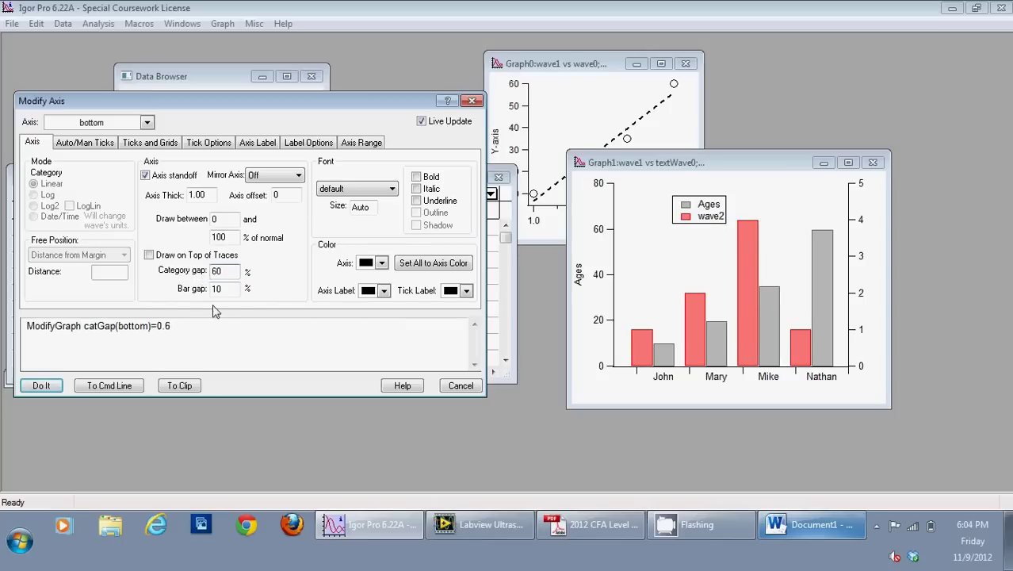
{"action": "left_click", "coordinate": [42, 386]}
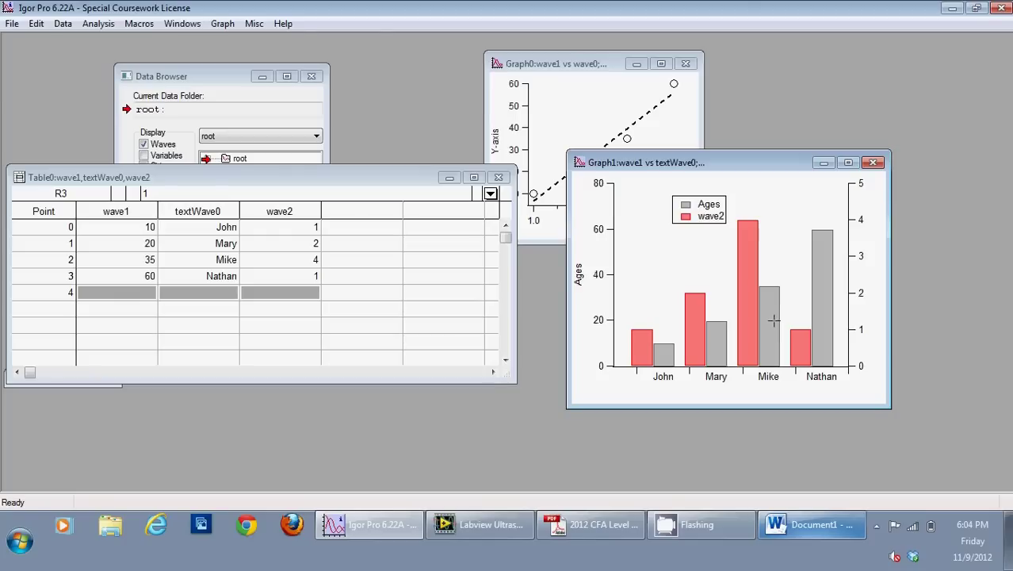
{"action": "left_click_drag", "start_coordinate": [774, 321], "coordinate": [768, 320]}
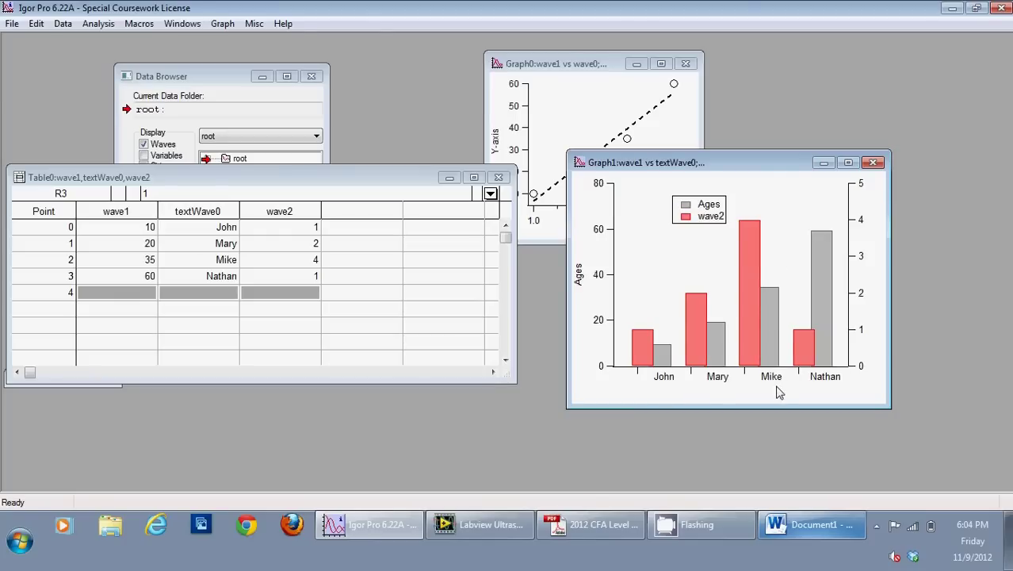
Move the legend to the upper-left corner of the category plot and rename its wave2 entry to "Group number".
{"action": "left_click_drag", "start_coordinate": [702, 208], "coordinate": [661, 204]}
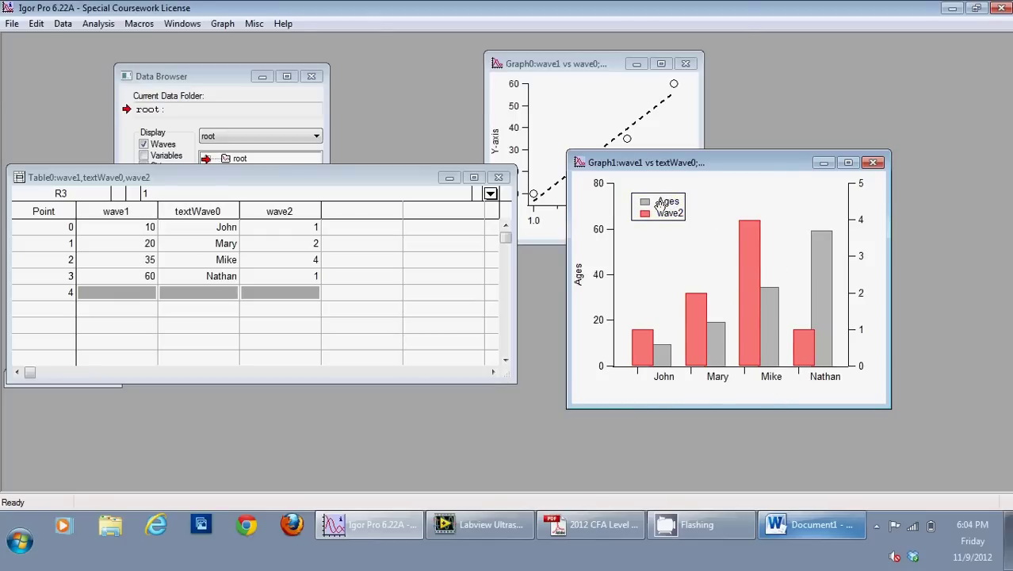
{"action": "double_click", "coordinate": [660, 205]}
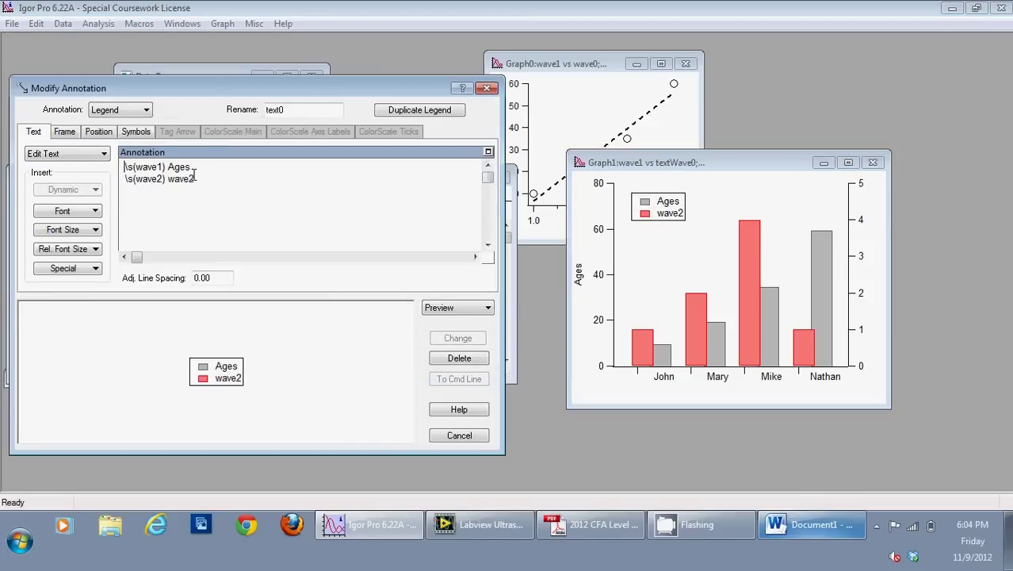
{"action": "left_click_drag", "start_coordinate": [197, 178], "coordinate": [165, 178]}
{"action": "type", "text": "G"}
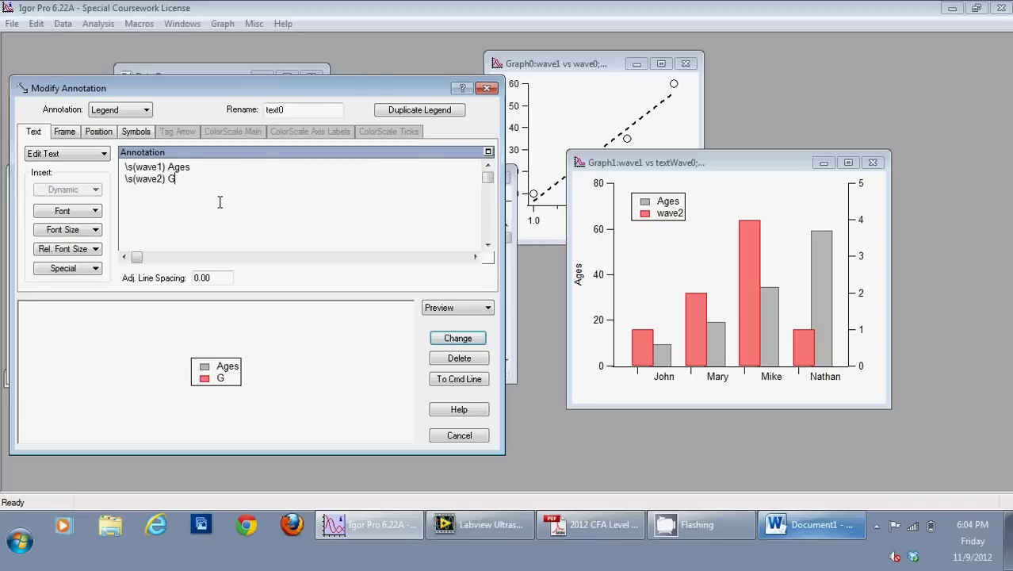
{"action": "type", "text": "roup number"}
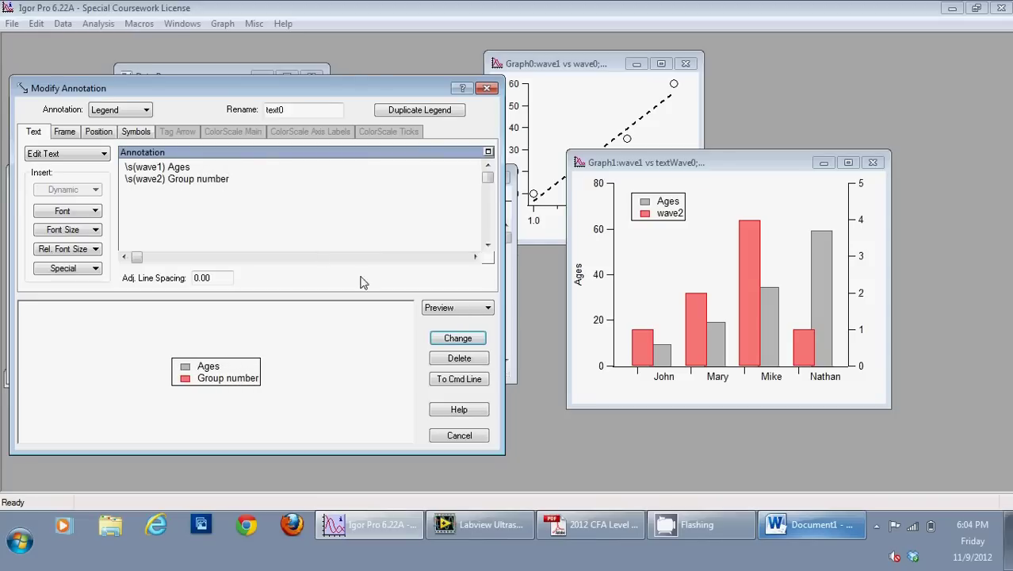
{"action": "left_click", "coordinate": [449, 340]}
{"action": "left_click_drag", "start_coordinate": [648, 213], "coordinate": [677, 208]}
Give the wave2 bars a diagonal-hatch pattern fill in black and nudge the grey wave1 bars slightly right.
{"action": "double_click", "coordinate": [750, 236]}
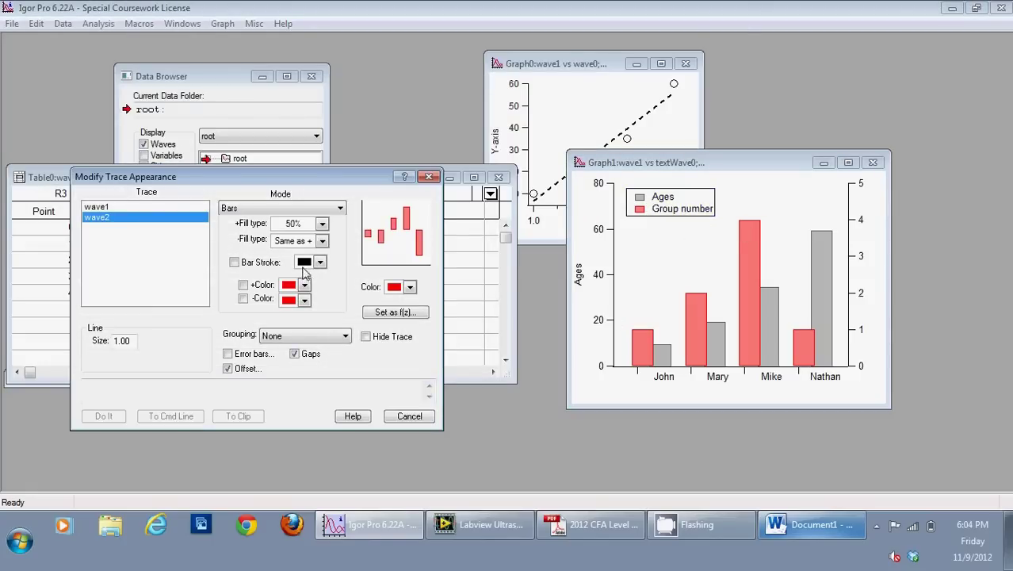
{"action": "left_click", "coordinate": [323, 241]}
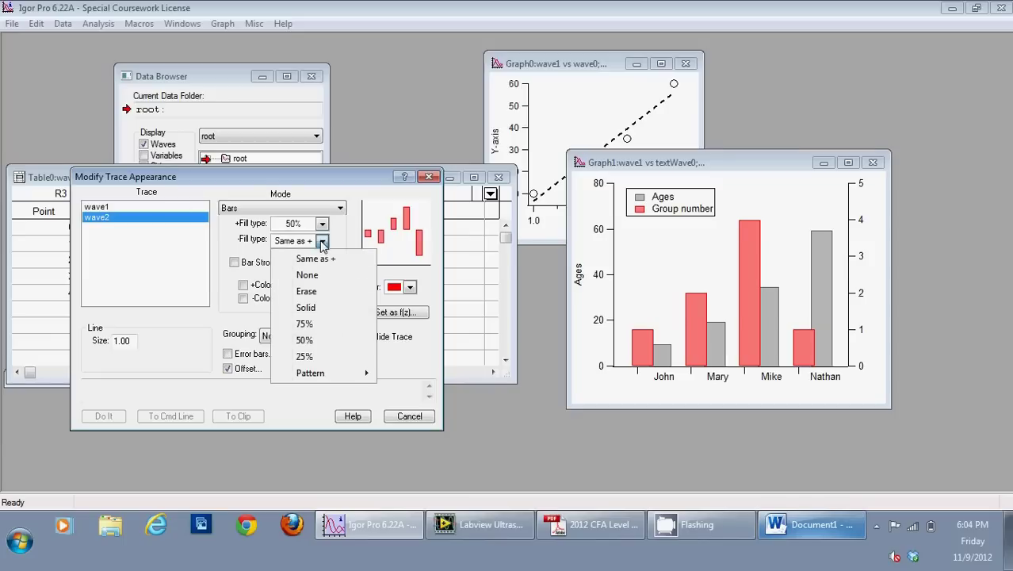
{"action": "left_click", "coordinate": [323, 225]}
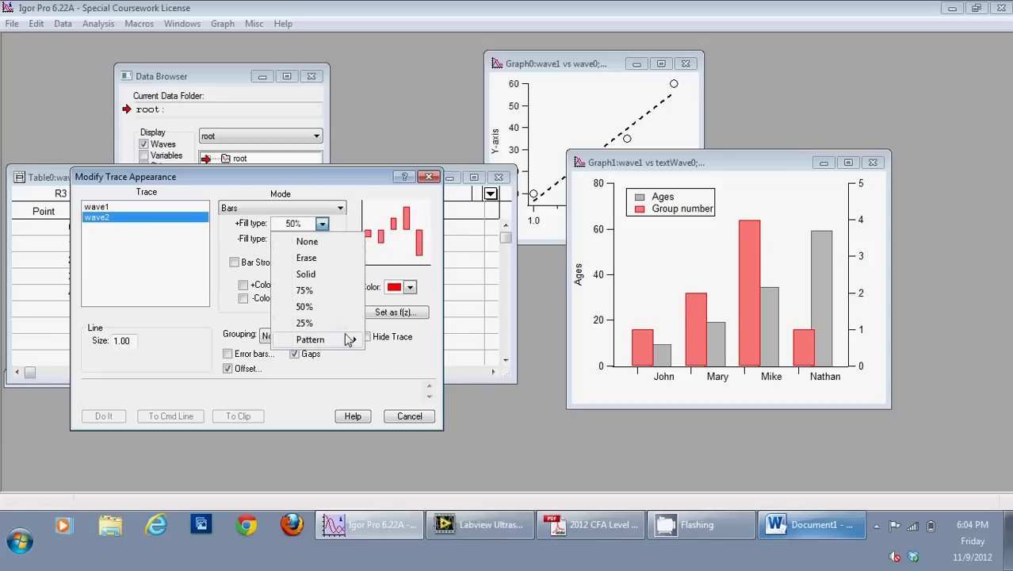
{"action": "mouse_move", "coordinate": [359, 341]}
{"action": "left_click", "coordinate": [453, 340]}
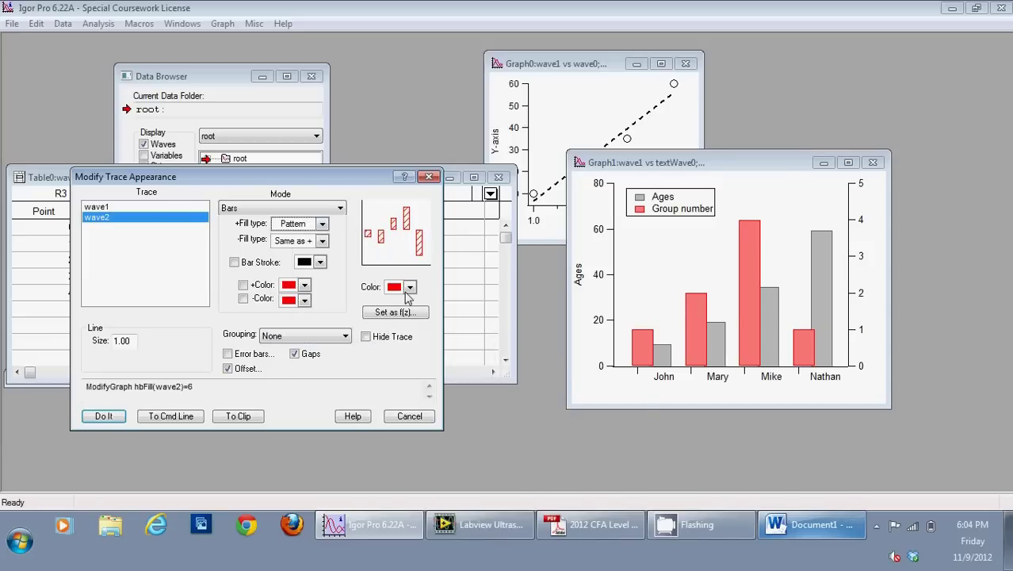
{"action": "left_click", "coordinate": [409, 287]}
{"action": "left_click", "coordinate": [468, 302]}
{"action": "left_click", "coordinate": [103, 416]}
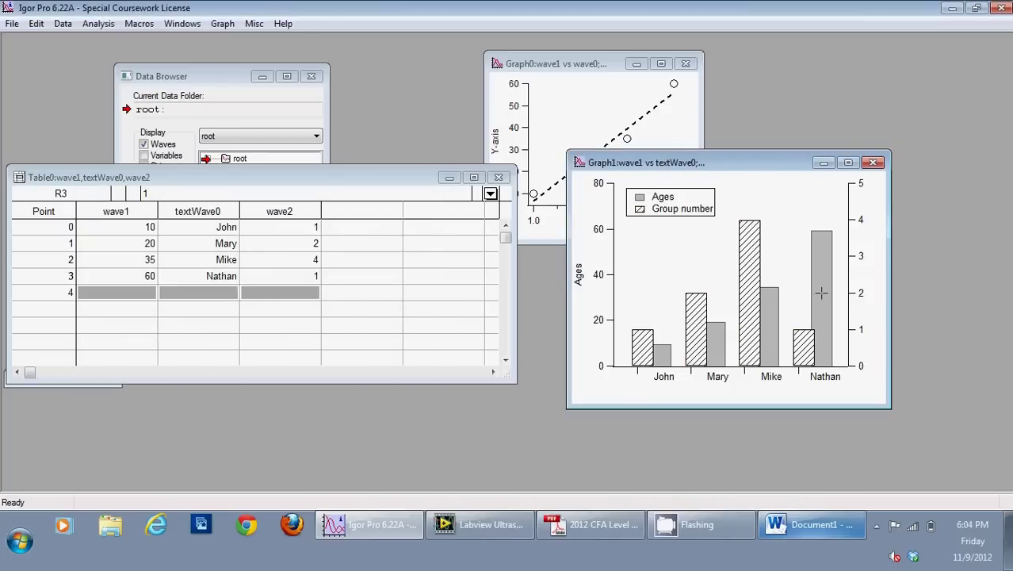
{"action": "left_click_drag", "start_coordinate": [822, 292], "coordinate": [823, 295]}
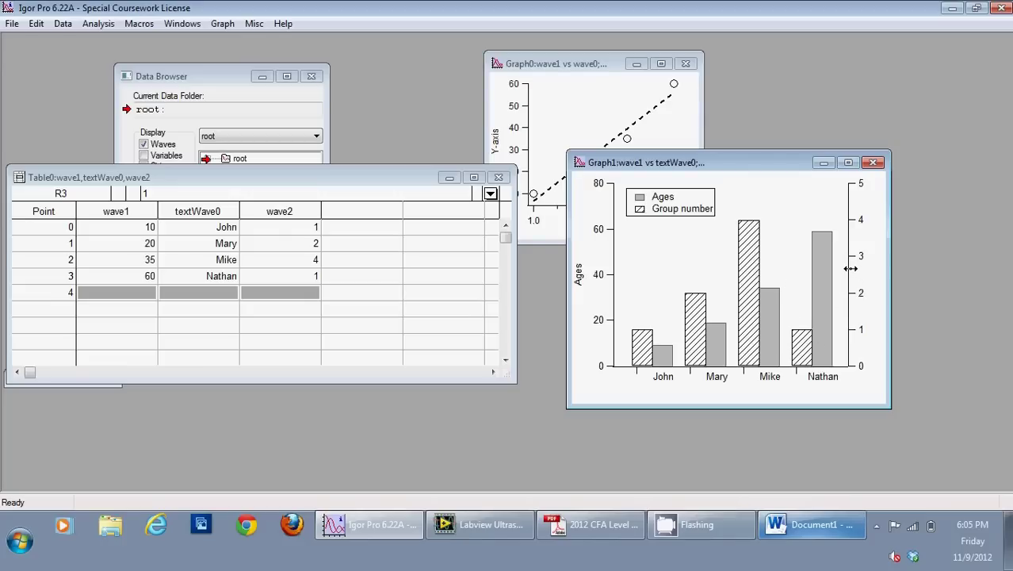
Label the abc axis "Group Number" and place the label outside the axis, beyond its tick numbers.
{"action": "double_click", "coordinate": [850, 274]}
{"action": "left_click", "coordinate": [361, 143]}
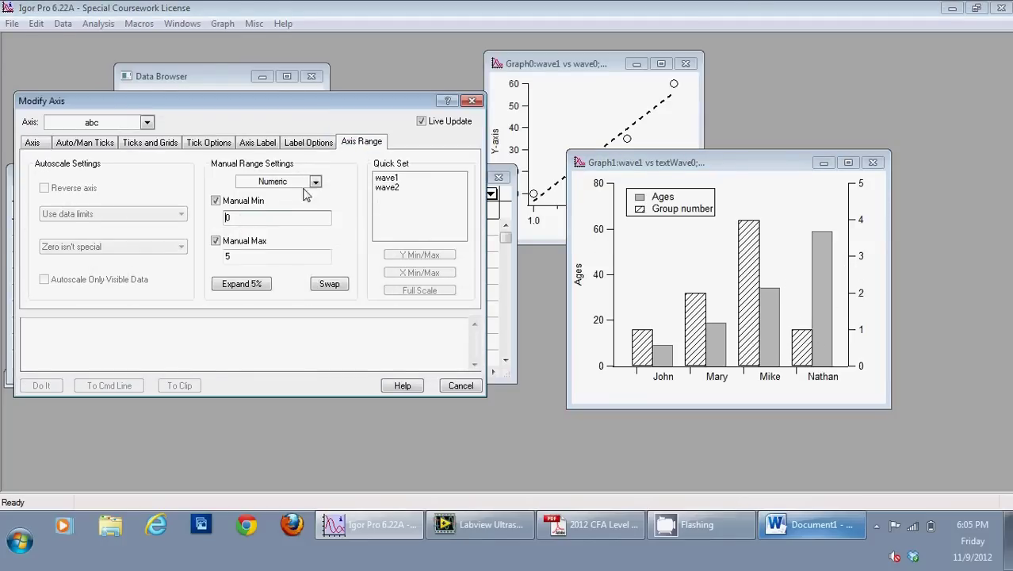
{"action": "left_click", "coordinate": [271, 146]}
{"action": "type", "text": "Grou"}
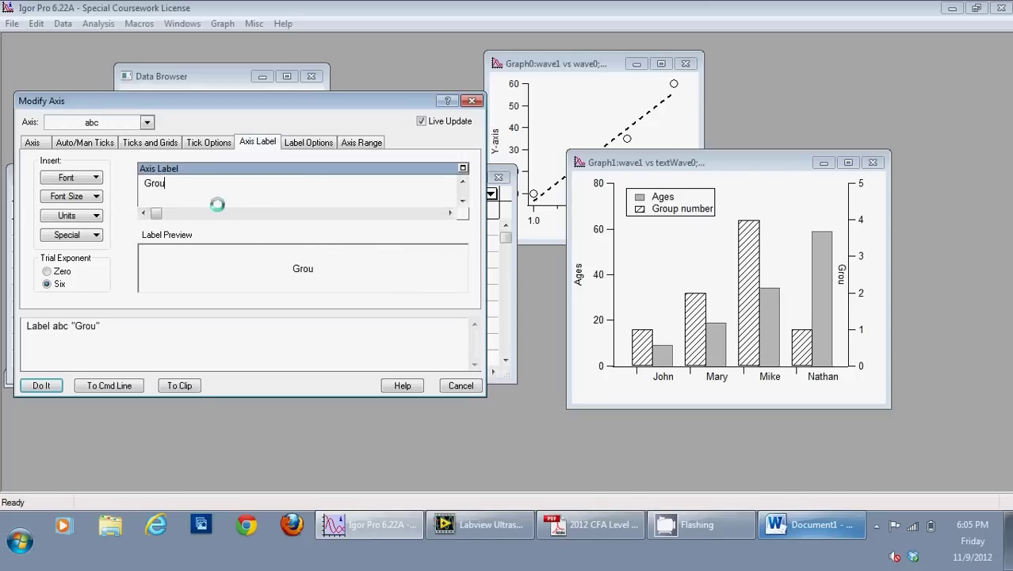
{"action": "key", "text": "BackSpace"}
{"action": "type", "text": "p Number"}
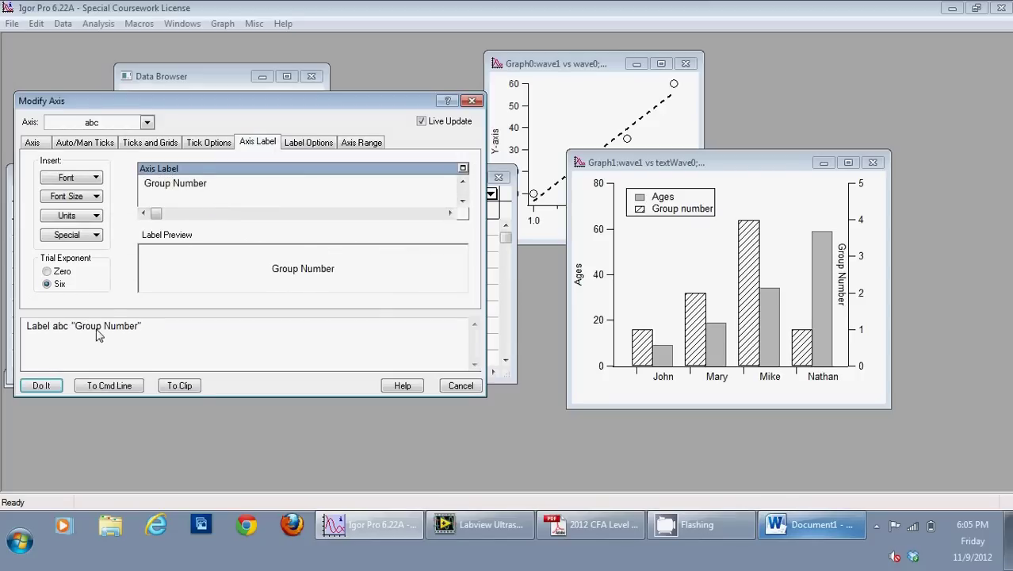
{"action": "left_click", "coordinate": [42, 385]}
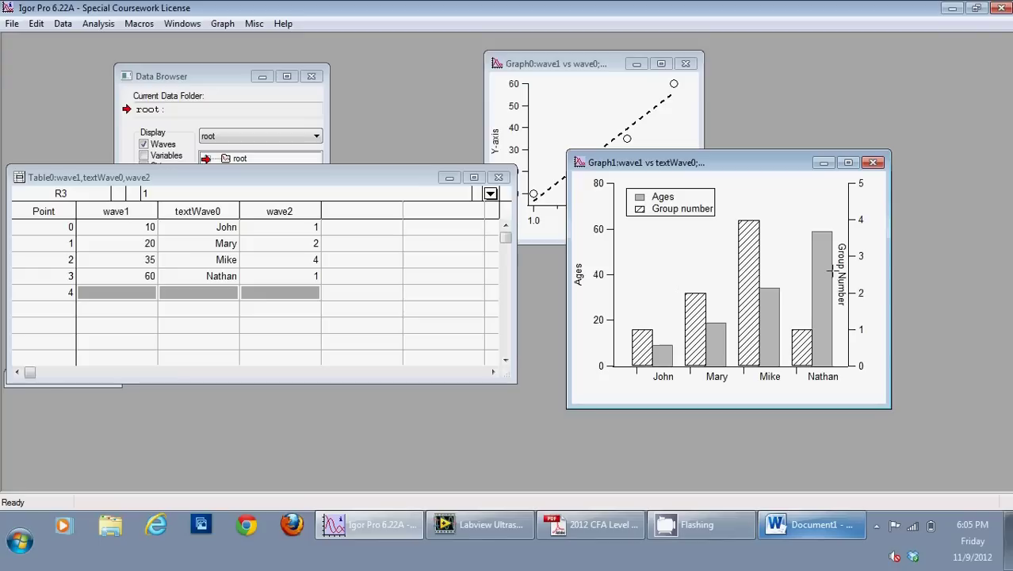
{"action": "left_click_drag", "start_coordinate": [841, 273], "coordinate": [875, 271]}
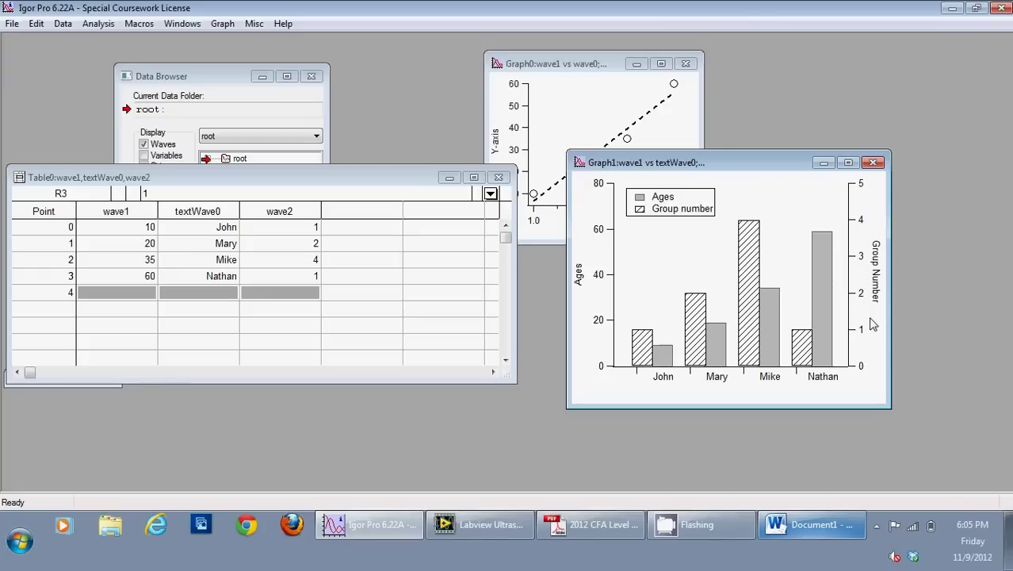
Shrink the category plot window, adjust its legend position, and place the window beside the wave1 vs wave0 graph.
{"action": "left_click_drag", "start_coordinate": [886, 401], "coordinate": [867, 386]}
{"action": "left_click_drag", "start_coordinate": [671, 203], "coordinate": [681, 201]}
{"action": "left_click_drag", "start_coordinate": [718, 170], "coordinate": [720, 253]}
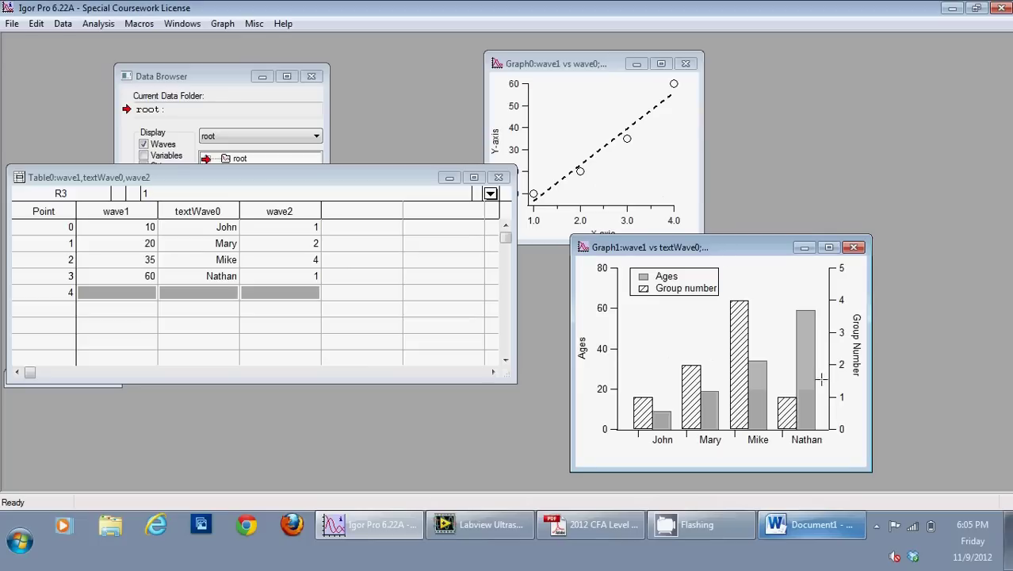
{"action": "left_click_drag", "start_coordinate": [871, 472], "coordinate": [850, 455]}
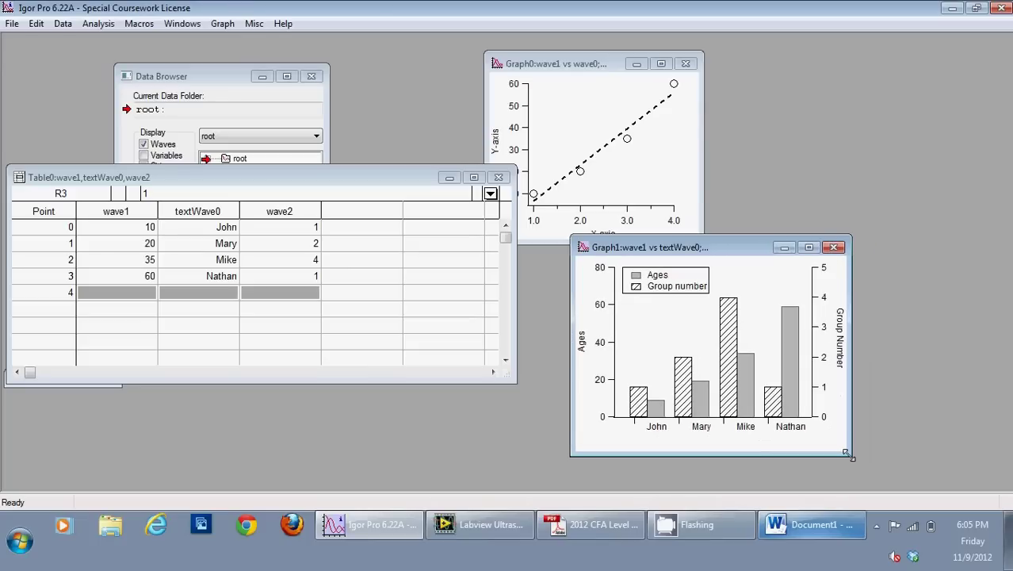
{"action": "left_click_drag", "start_coordinate": [754, 247], "coordinate": [889, 68]}
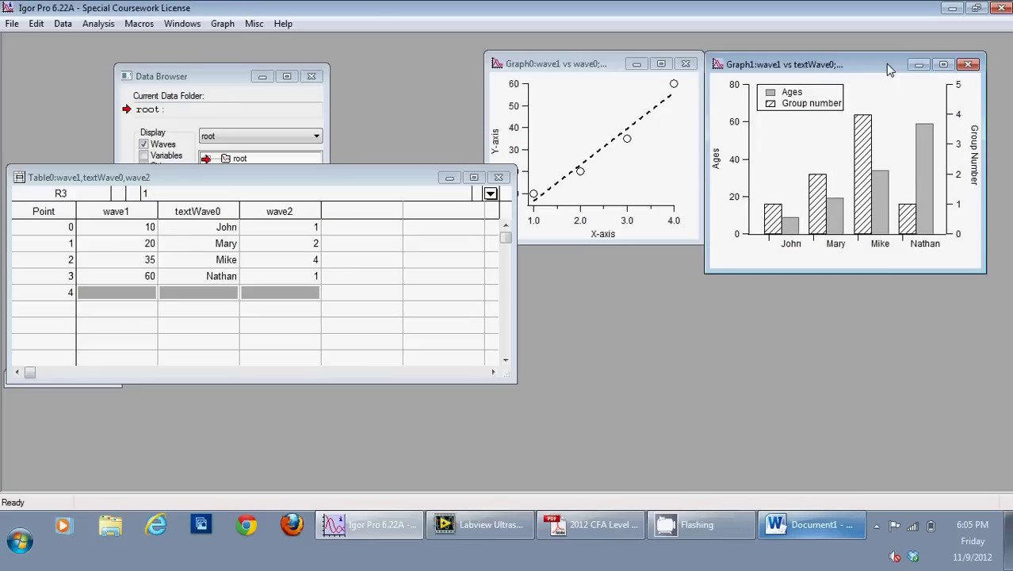
Minimize the data table and line up both graph windows side by side next to the Data Browser.
{"action": "left_click", "coordinate": [448, 176]}
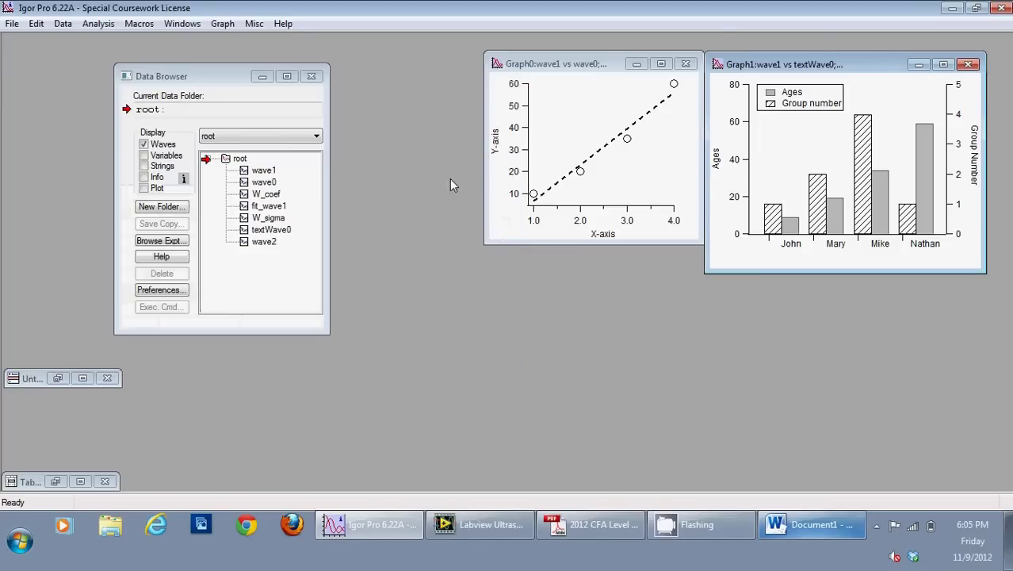
{"action": "left_click_drag", "start_coordinate": [601, 56], "coordinate": [482, 66]}
{"action": "left_click_drag", "start_coordinate": [810, 74], "coordinate": [696, 69]}
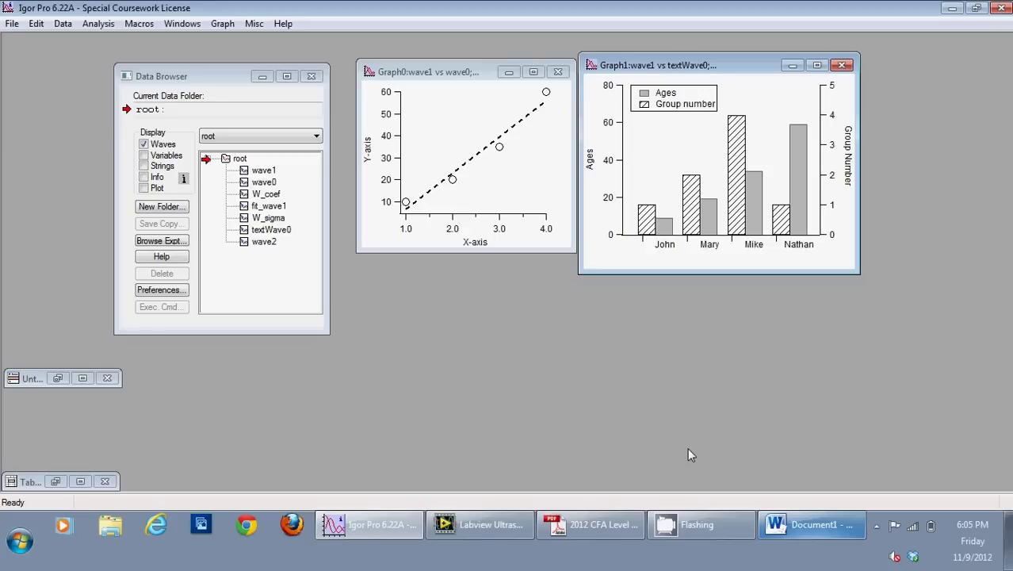
{"action": "left_click", "coordinate": [691, 523]}
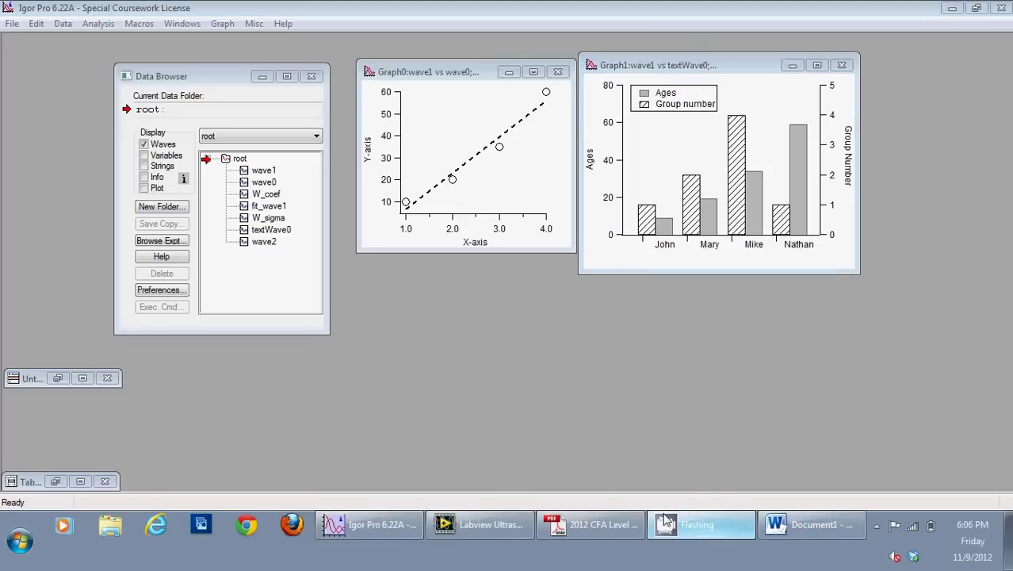
{"action": "right_click", "coordinate": [684, 527]}
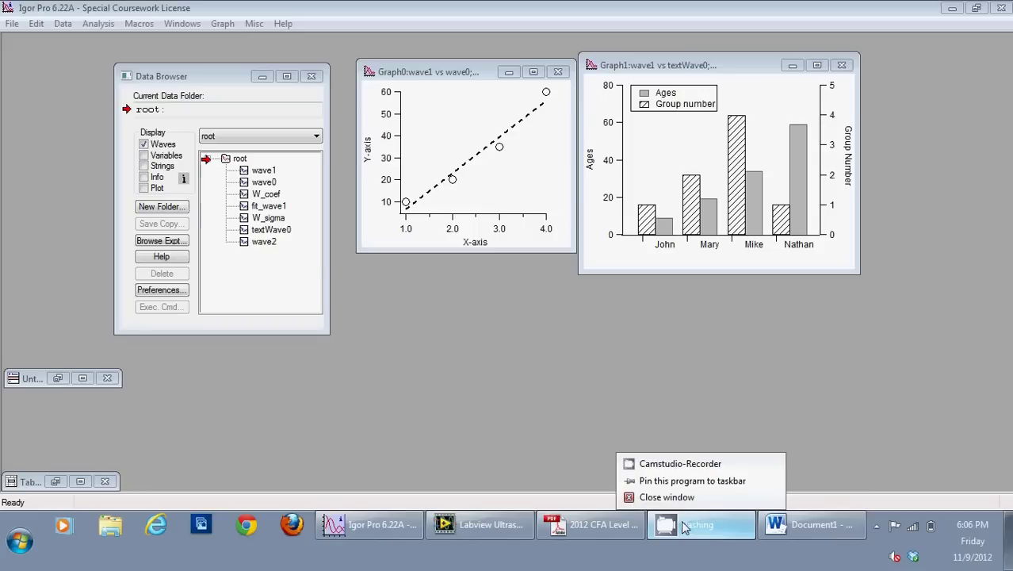
{"action": "left_click", "coordinate": [654, 463]}
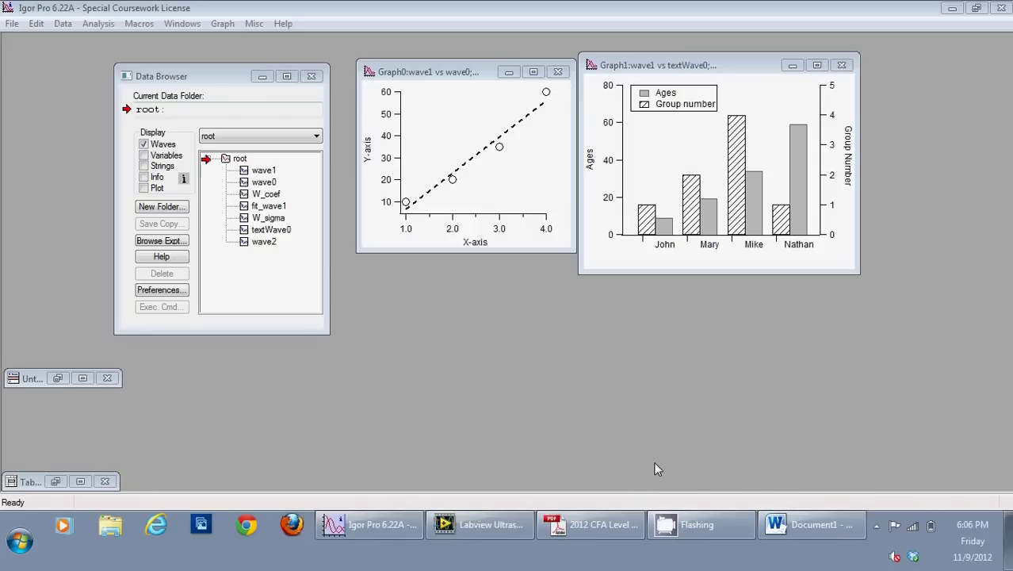
{"action": "left_click", "coordinate": [952, 8]}
{"action": "left_click", "coordinate": [719, 531]}
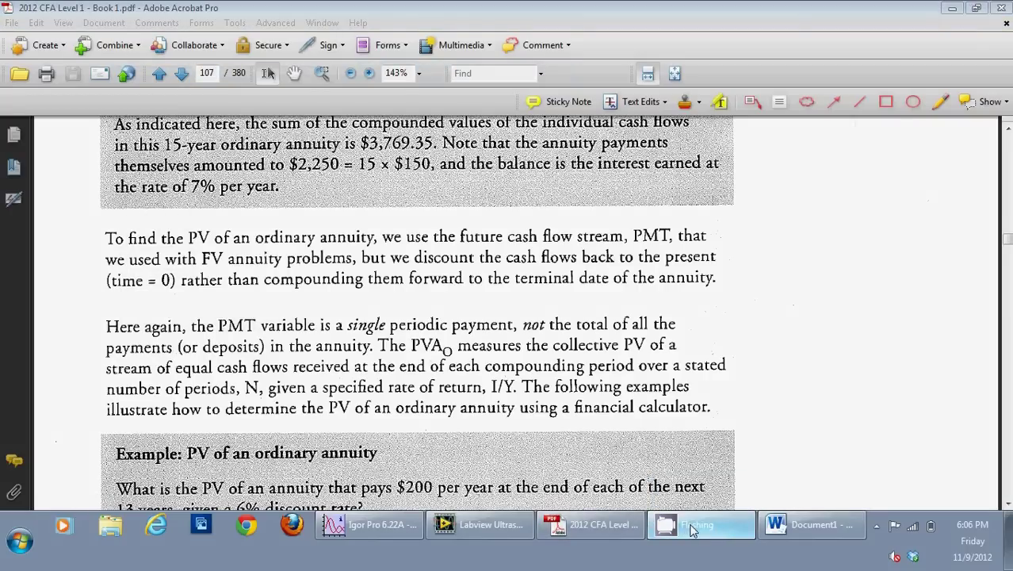
{"action": "right_click", "coordinate": [692, 529]}
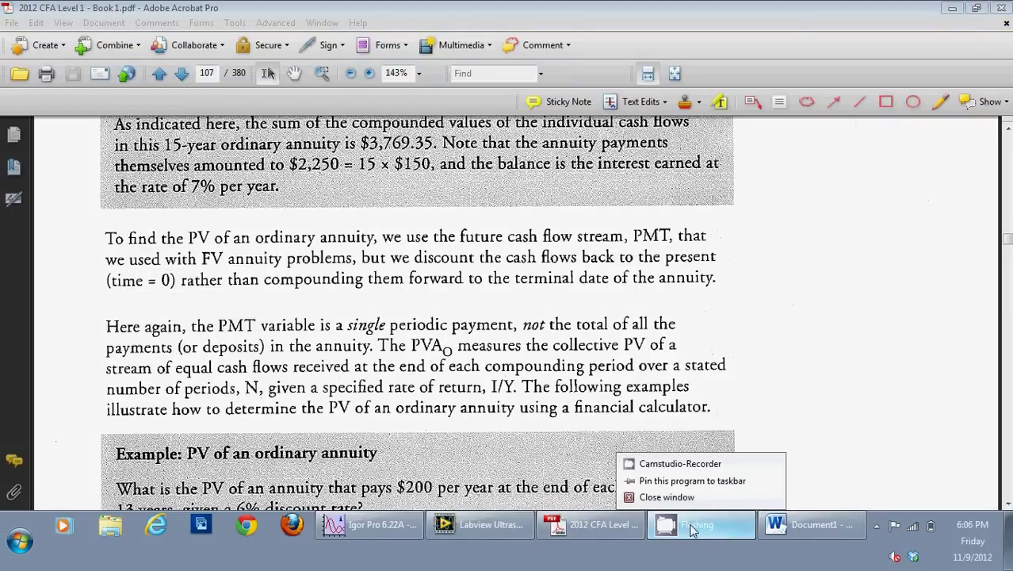
{"action": "left_click", "coordinate": [676, 465]}
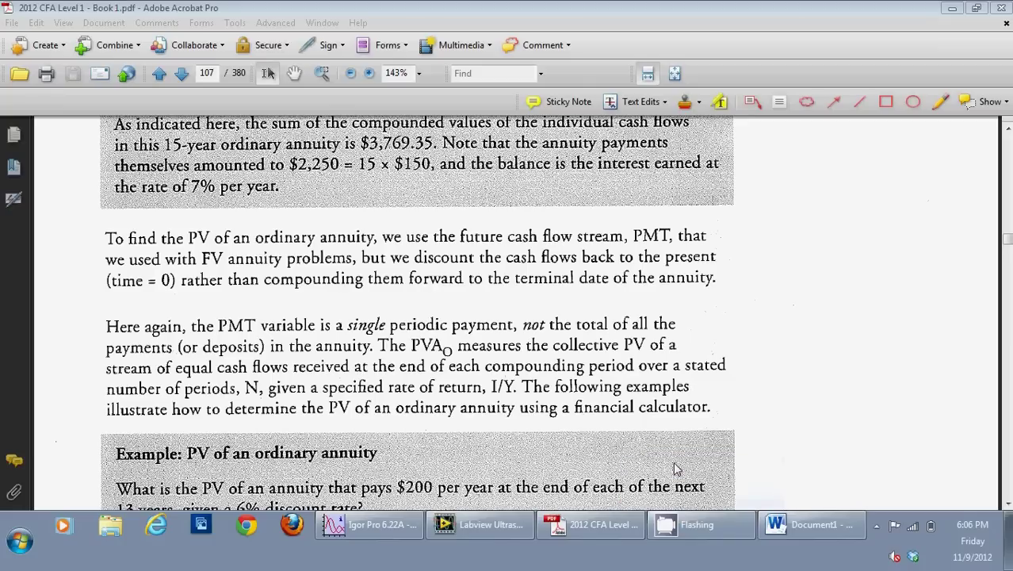
{"action": "left_click", "coordinate": [953, 14]}
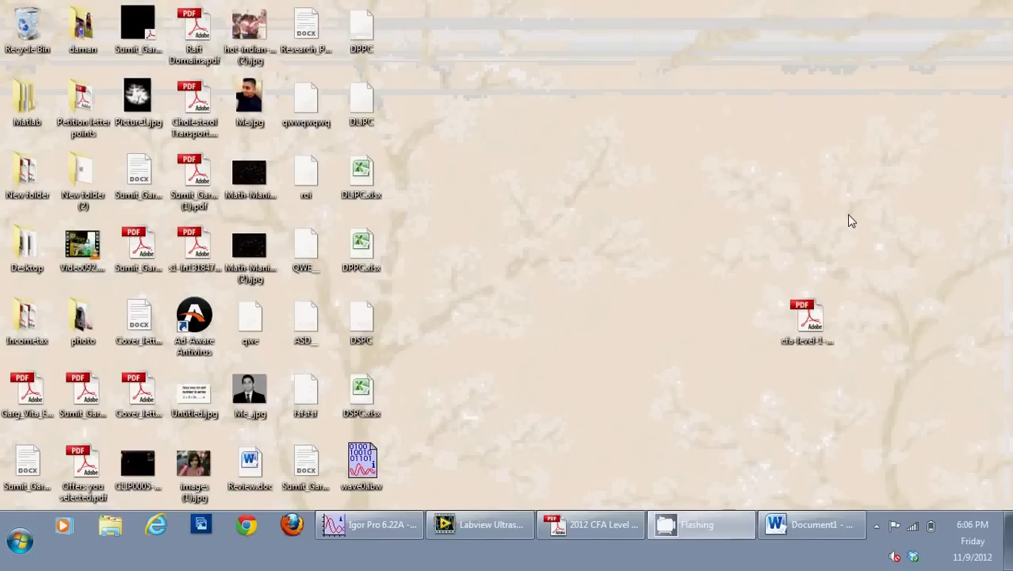
{"action": "mouse_move", "coordinate": [685, 525]}
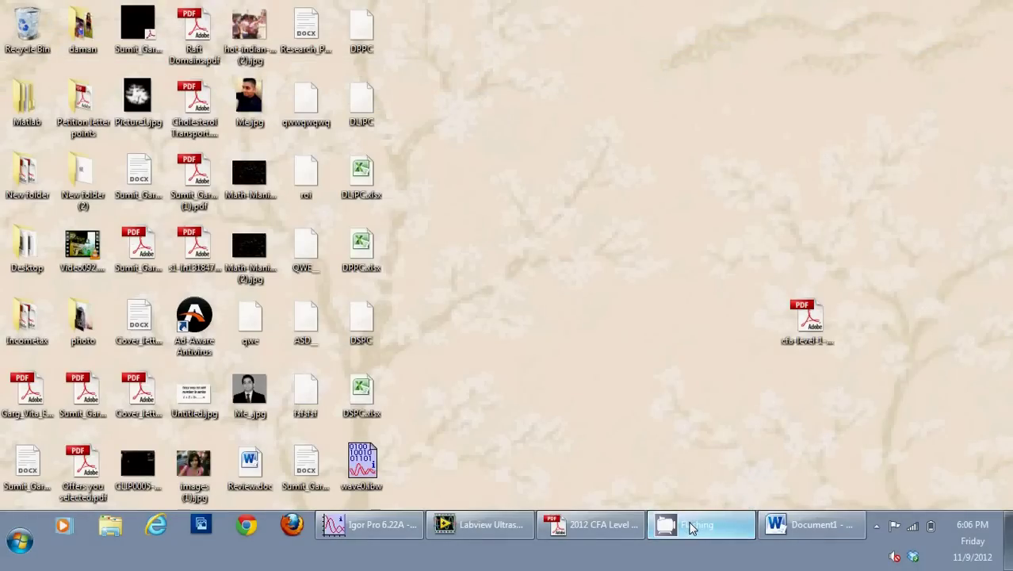
{"action": "right_click", "coordinate": [691, 528]}
{"action": "left_click", "coordinate": [602, 525]}
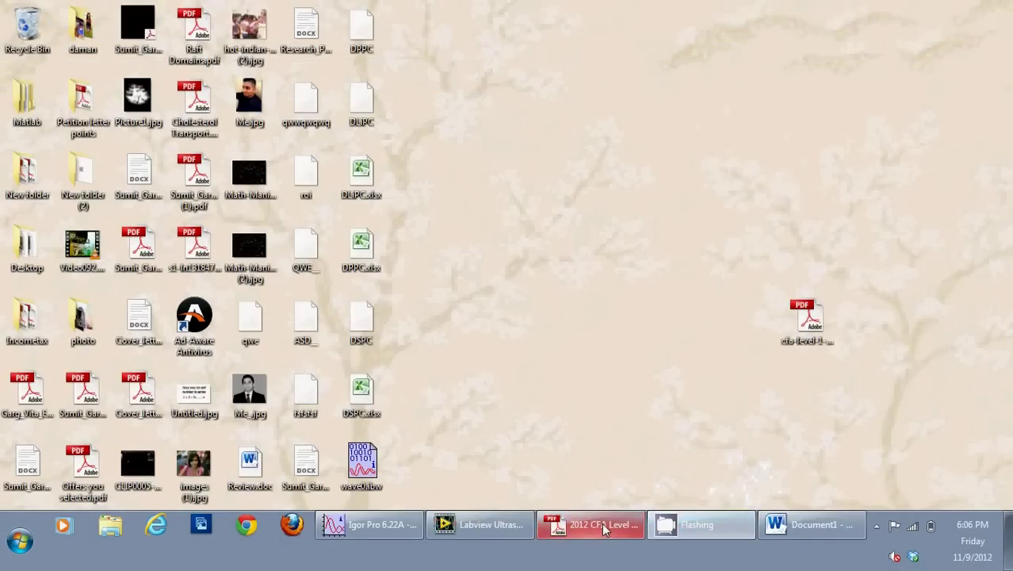
{"action": "left_click", "coordinate": [602, 523]}
{"action": "left_click", "coordinate": [602, 523]}
{"action": "left_click", "coordinate": [602, 523]}
{"action": "left_click", "coordinate": [876, 526]}
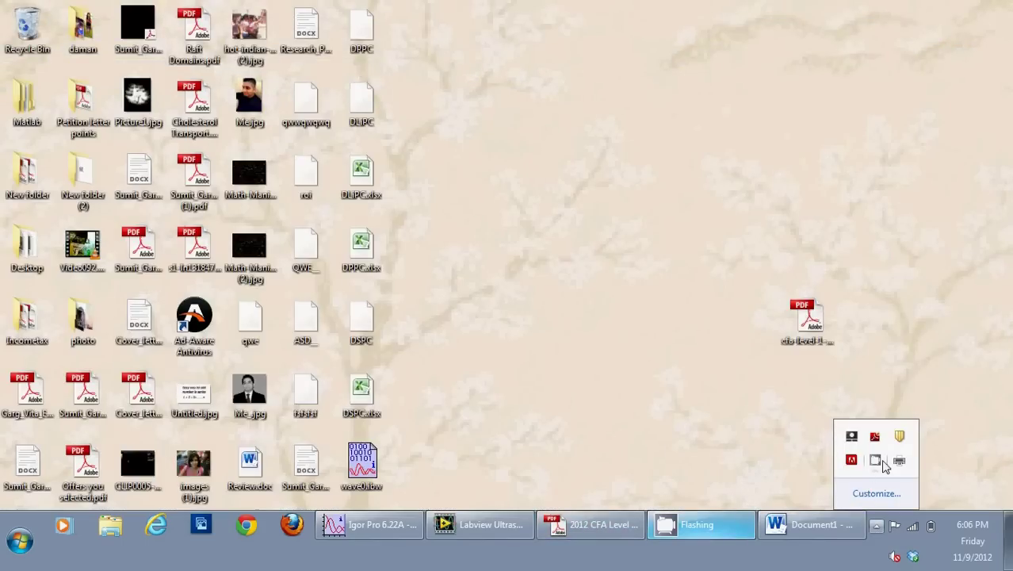
{"action": "left_click", "coordinate": [876, 462]}
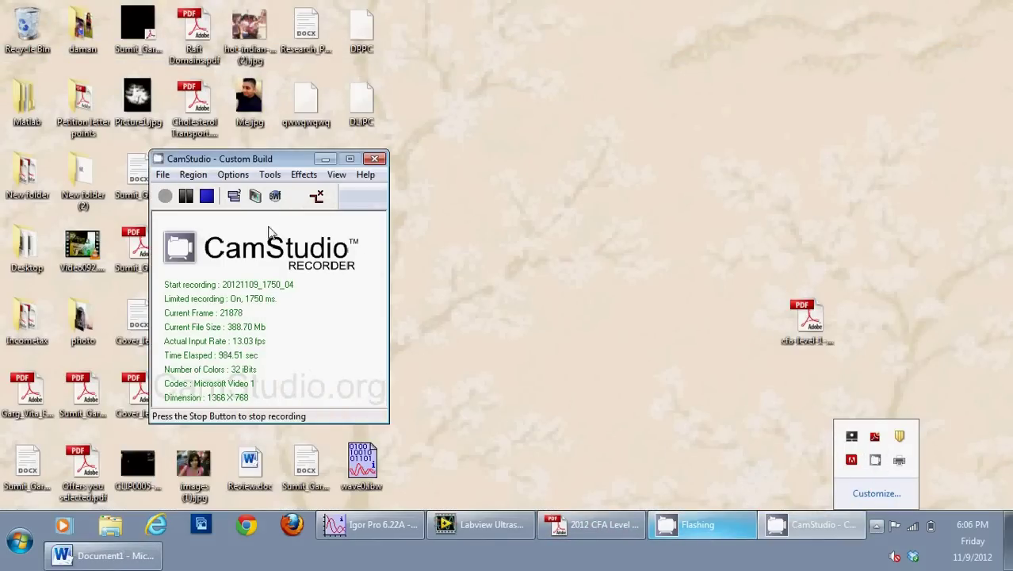